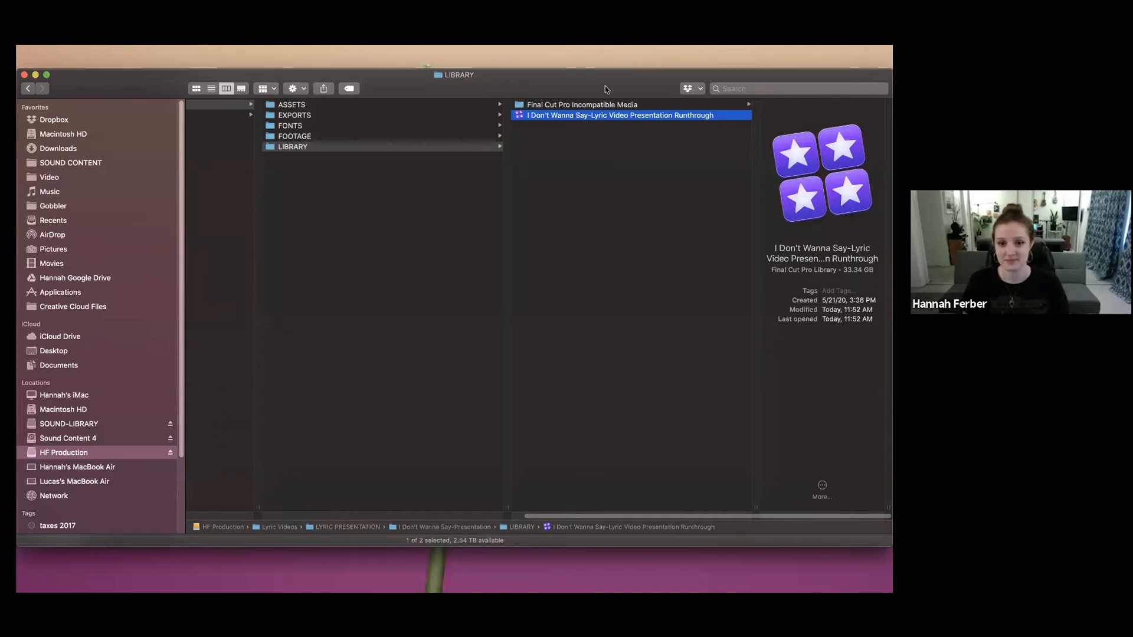
Look through the ASSETS, EXPORTS, FONTS, FOOTAGE and LIBRARY subfolders of the I Don't Wanna Say-Presentation folder.
drag(600, 81, 564, 77)
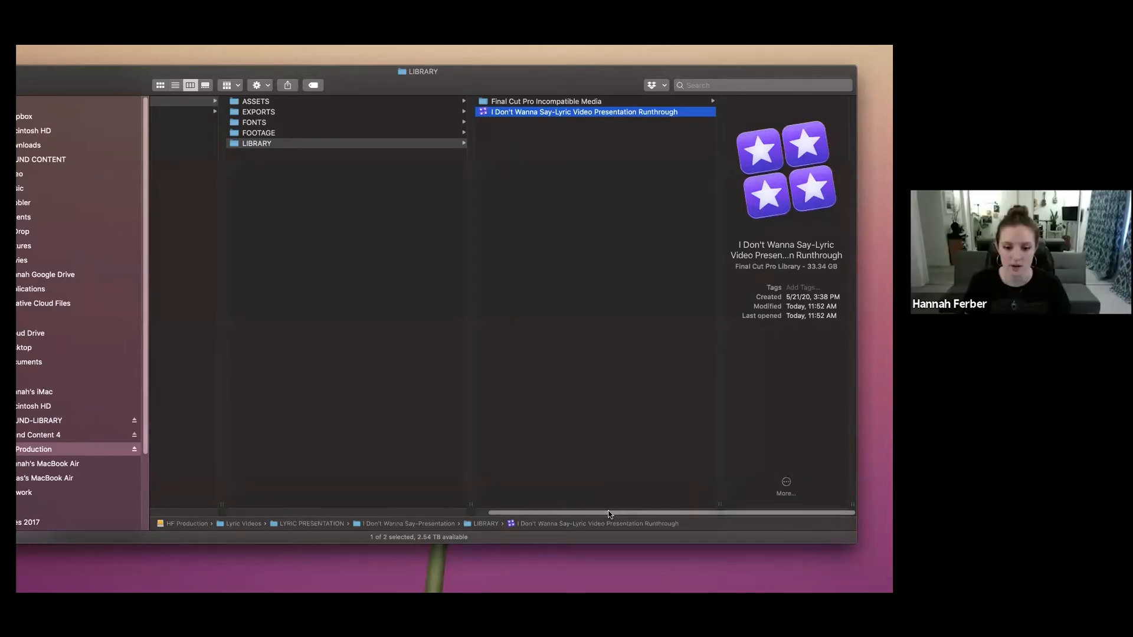
drag(610, 514, 468, 511)
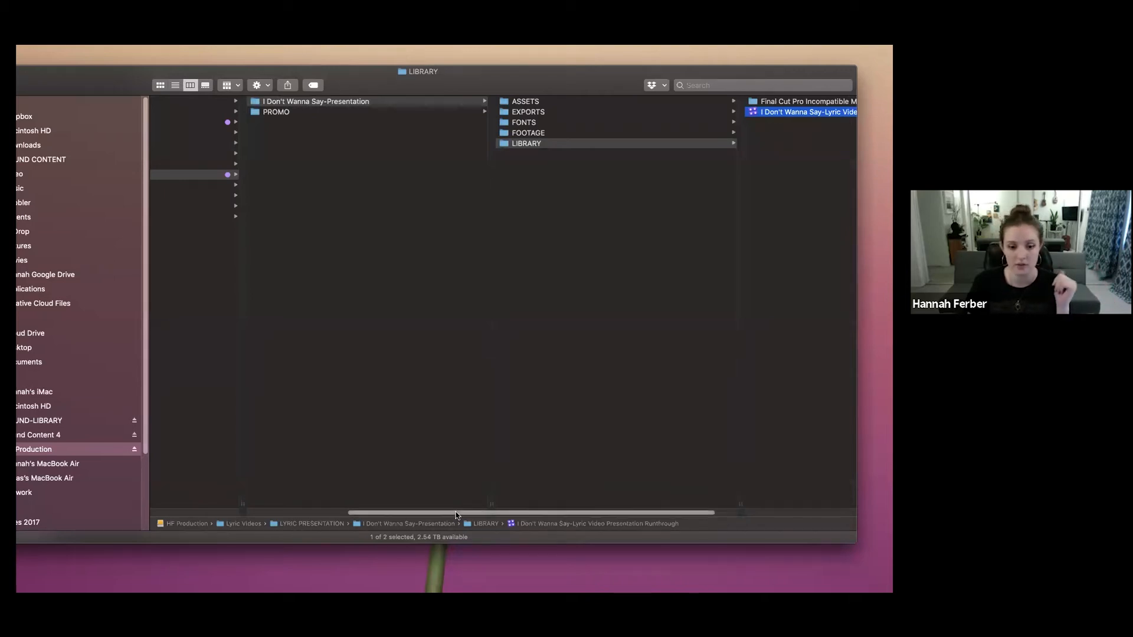
scroll(462, 513, right, 1)
scroll(462, 515, left, 3)
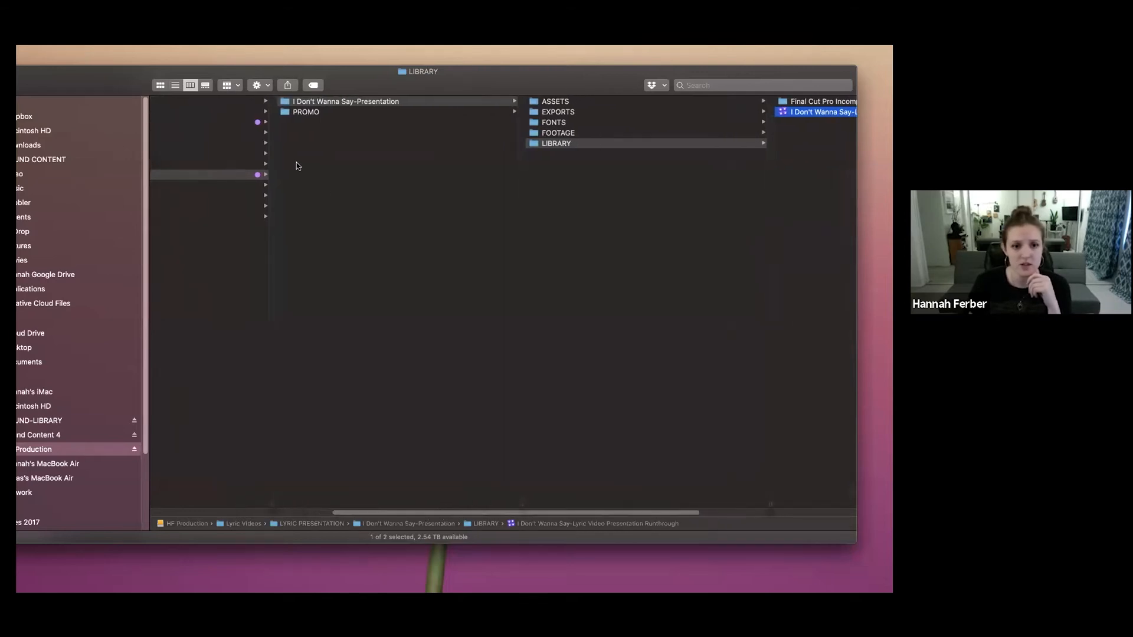
click(310, 103)
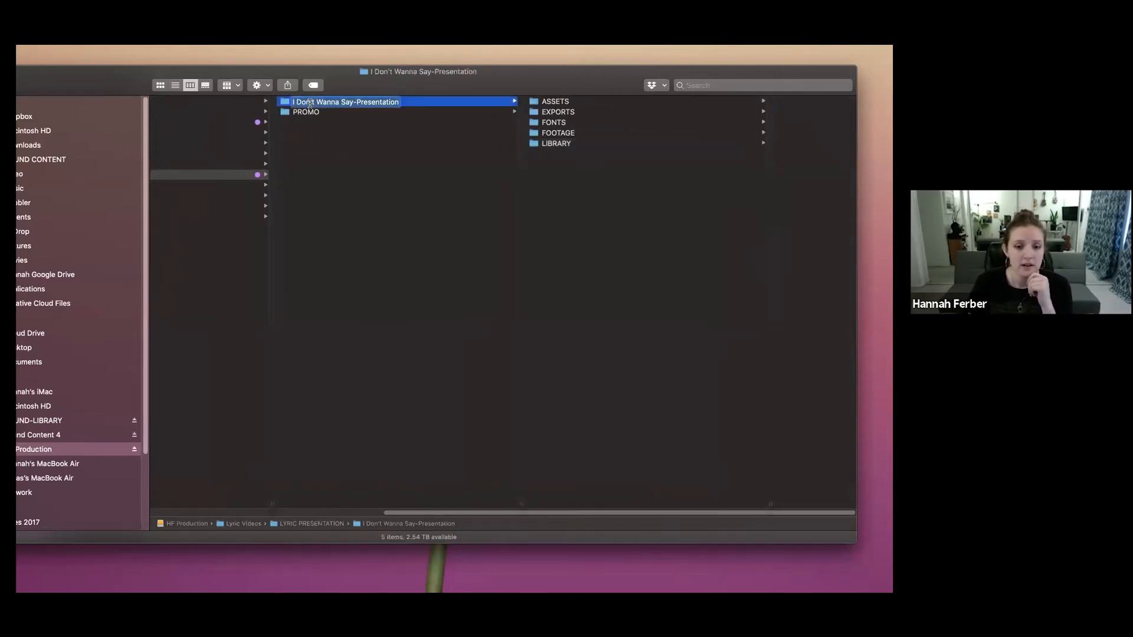
click(423, 105)
click(546, 104)
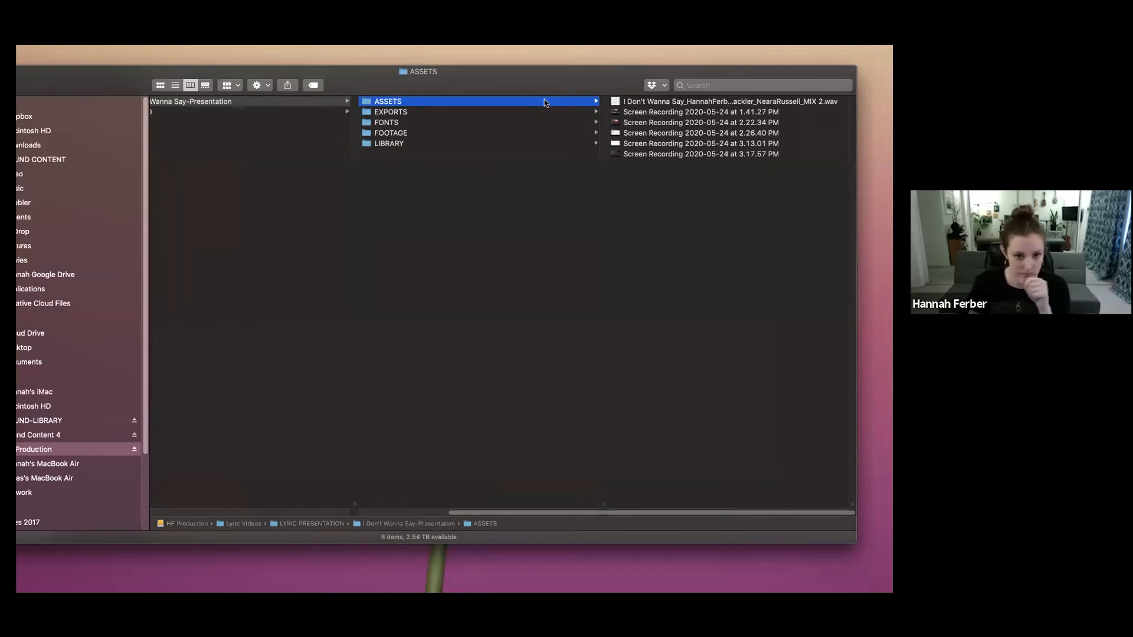
key(Down)
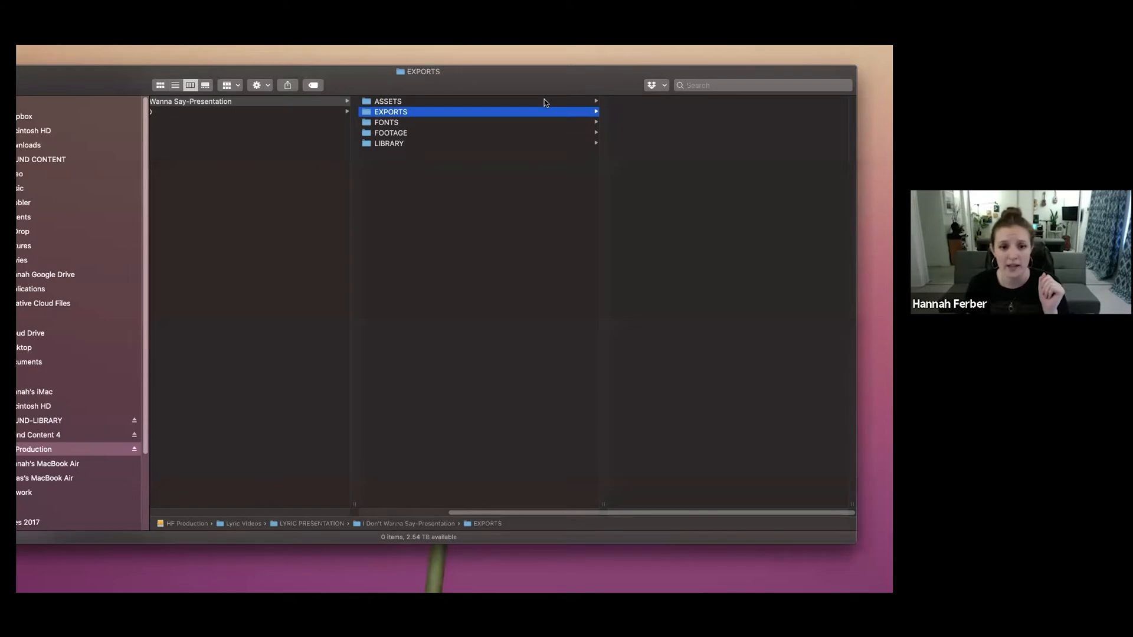
key(Down)
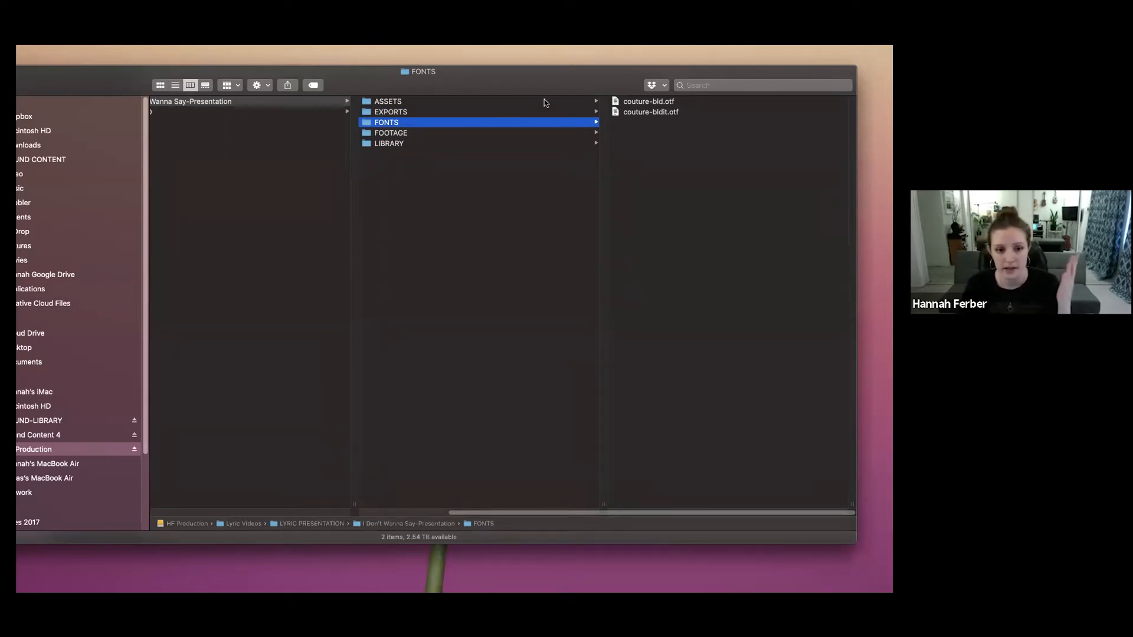
key(Down)
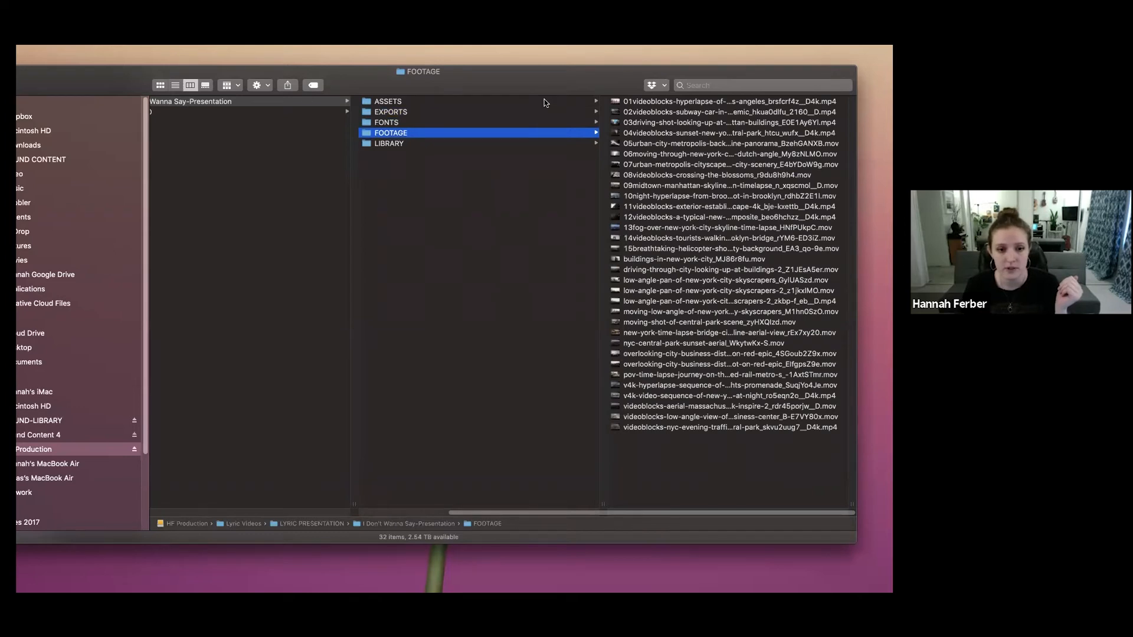
key(Down)
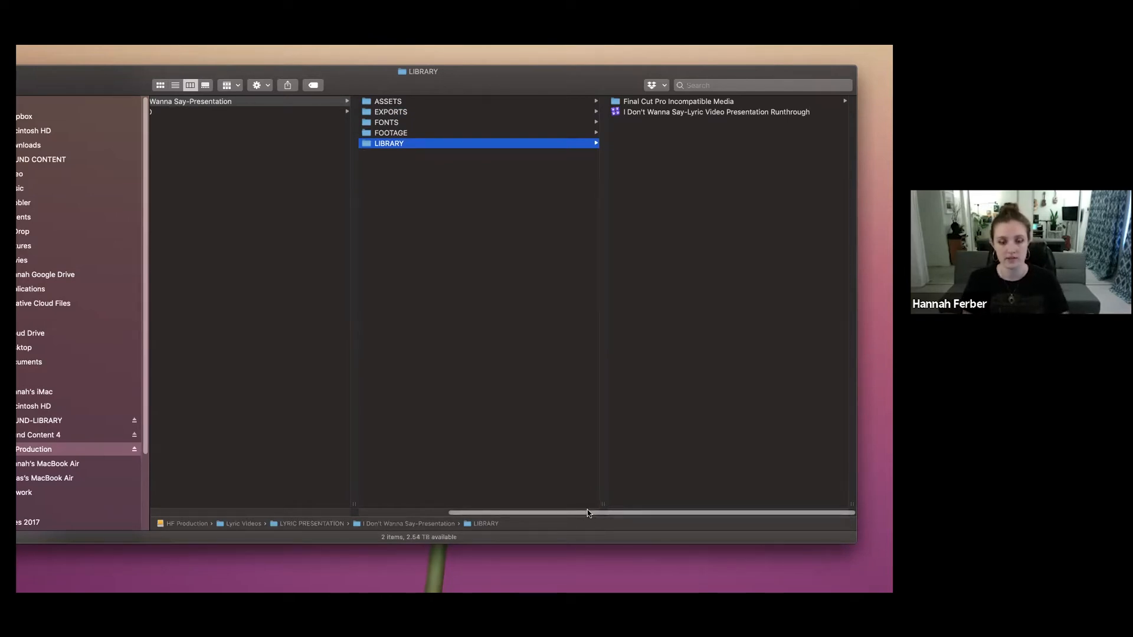
Duplicate the -PROJECT FOLDER TEMPLATE folder in Lyric Videos and rename the copy EXAMPLE SETUP.
drag(588, 512, 391, 491)
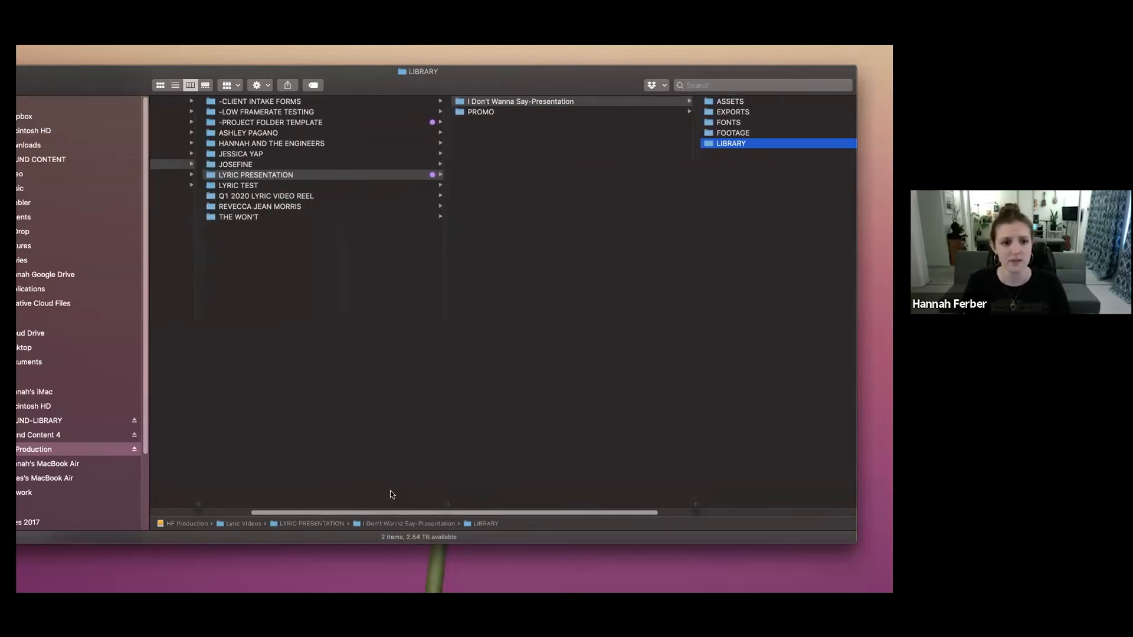
click(263, 123)
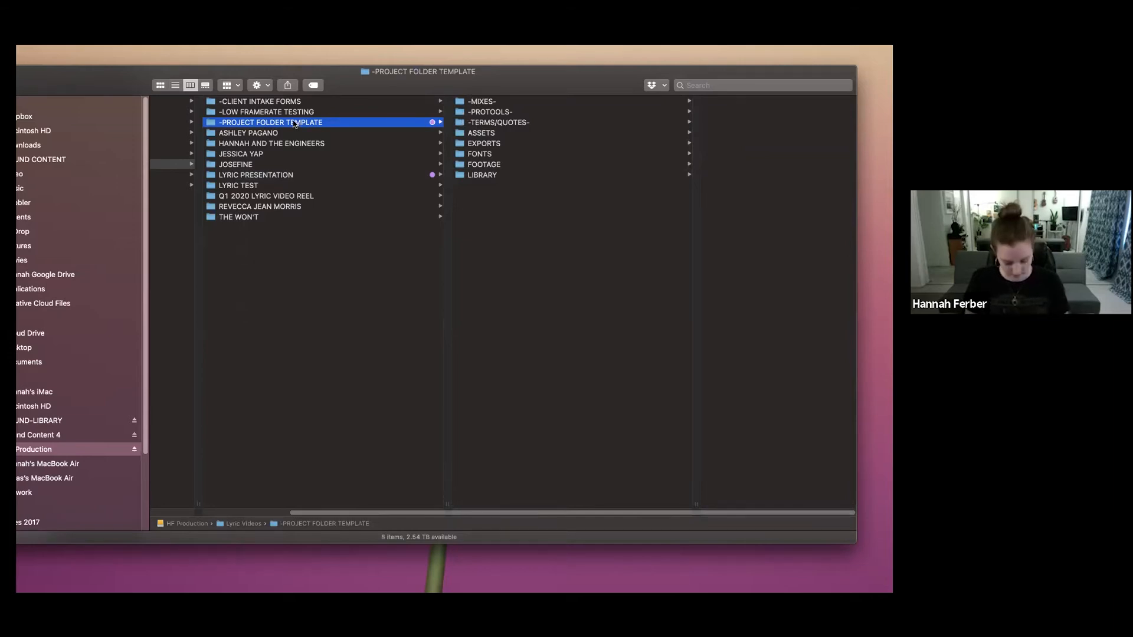
key(super+d)
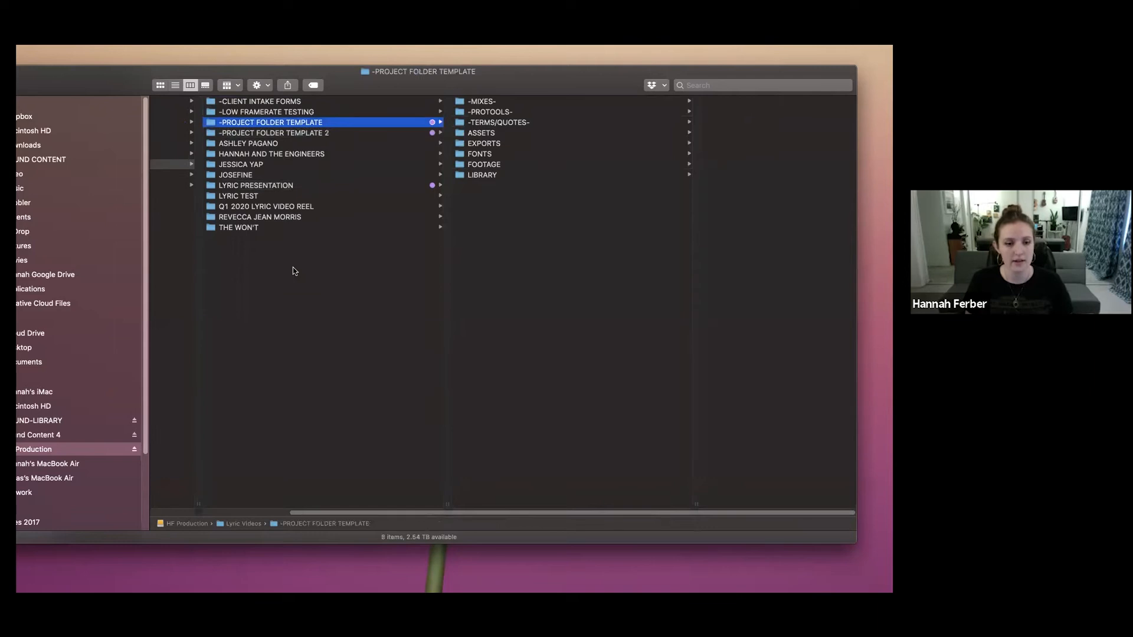
click(295, 131)
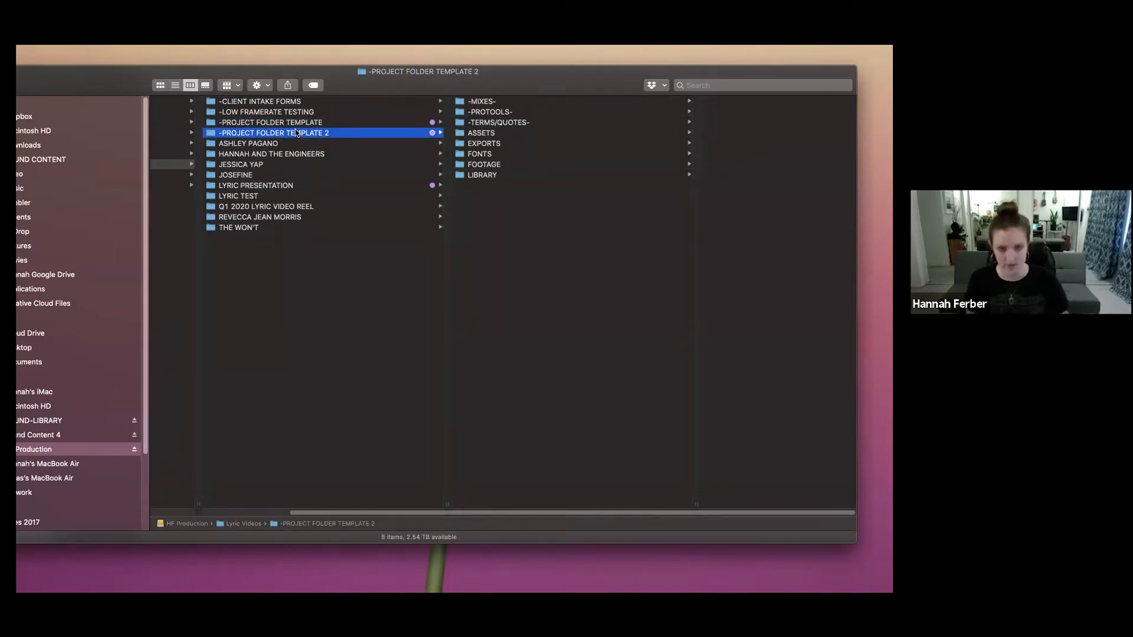
key(Return)
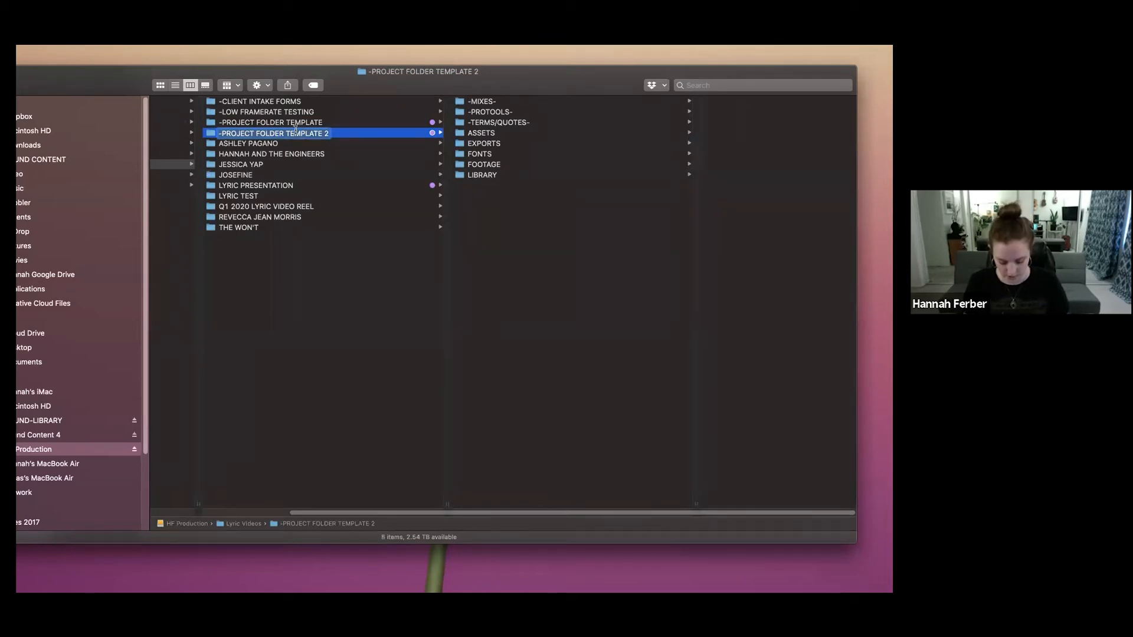
text(EXAMPL)
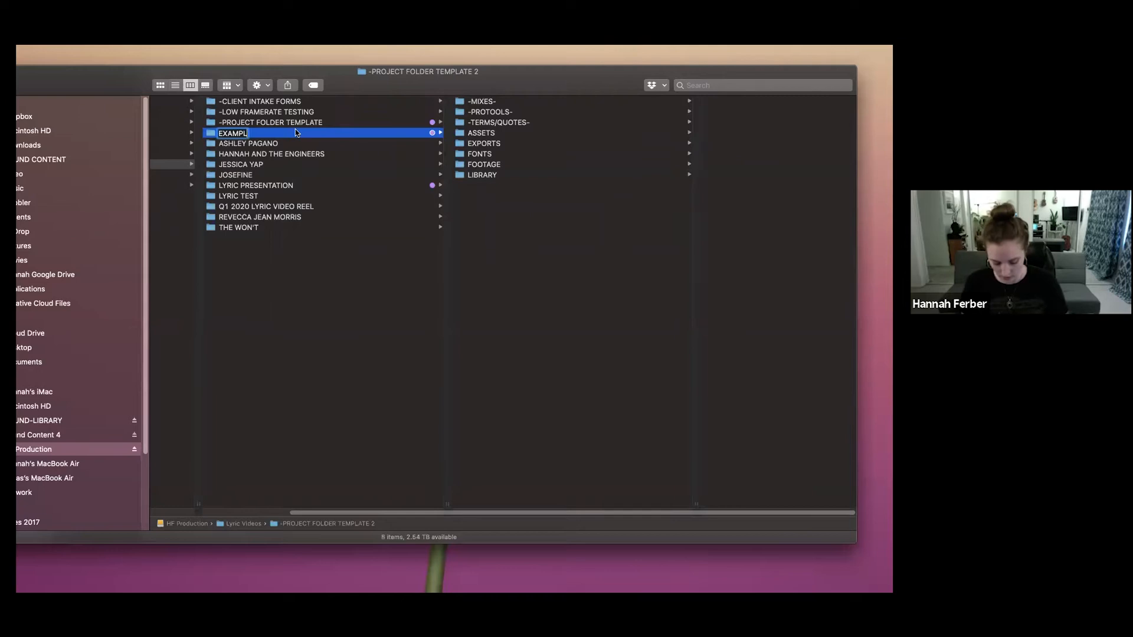
text(E SETUP)
key(Return)
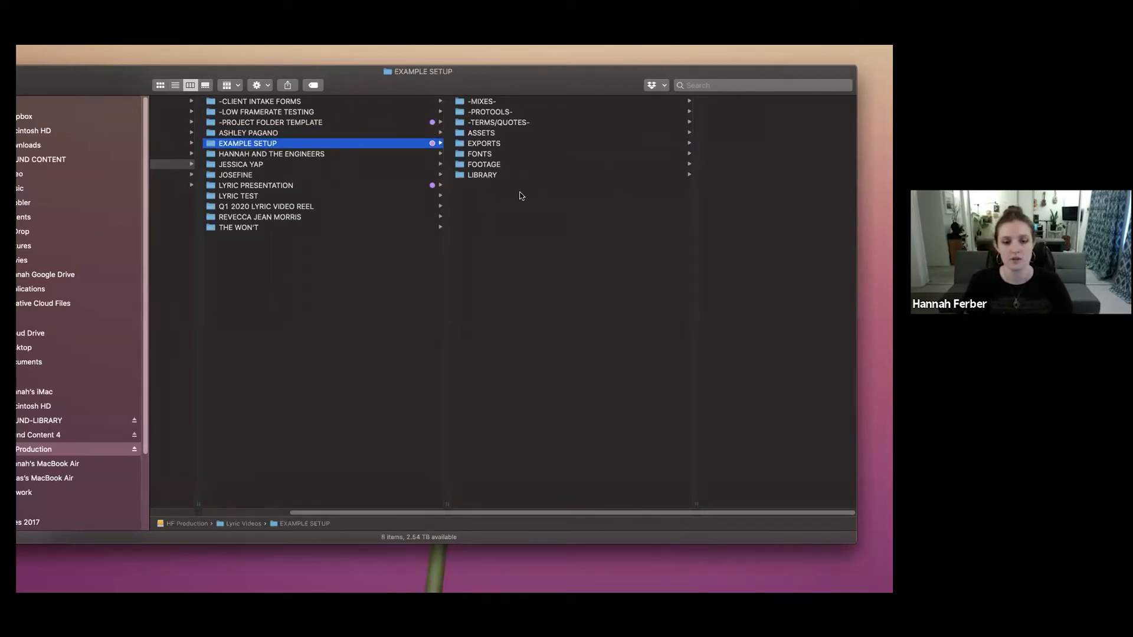
Look through the subfolders of EXAMPLE SETUP from LIBRARY up to -TERMS/QUOTES-.
click(500, 177)
click(494, 164)
click(457, 153)
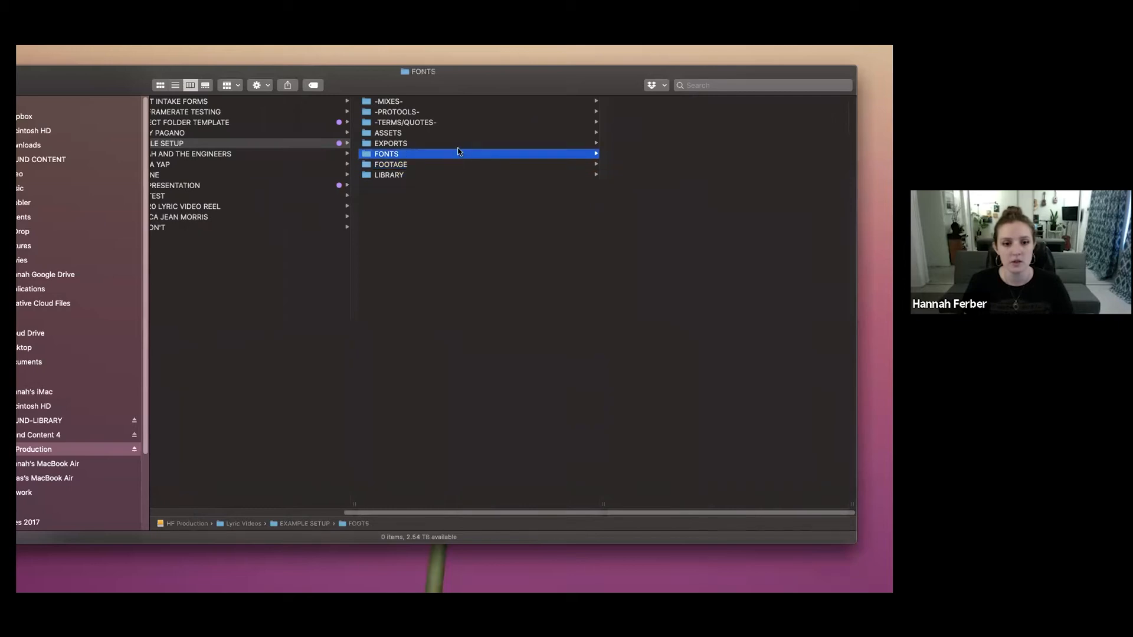
click(453, 142)
click(448, 133)
click(444, 122)
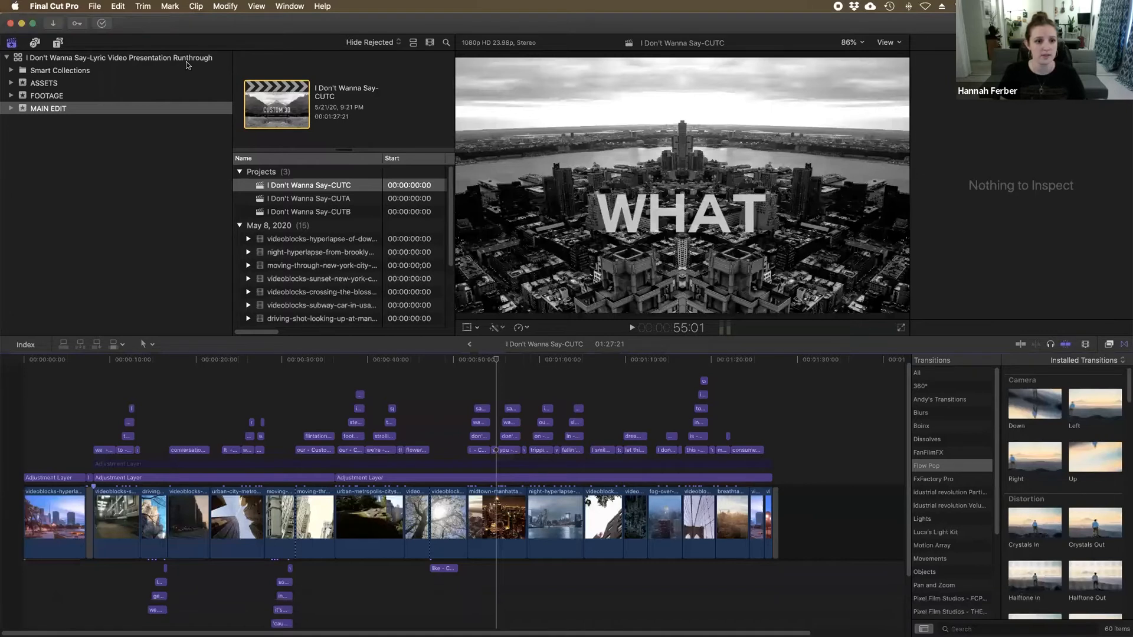
Switch to Final Cut Pro and close the I Don't Wanna Say-Lyric Video Presentation Runthrough library.
click(187, 60)
right_click(186, 60)
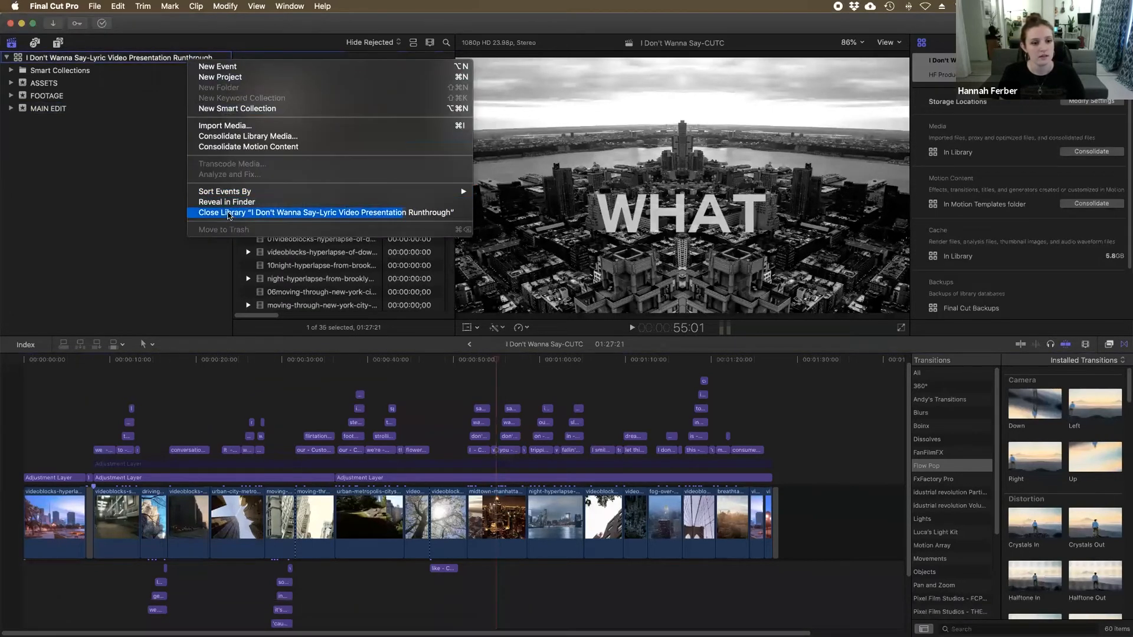
click(228, 214)
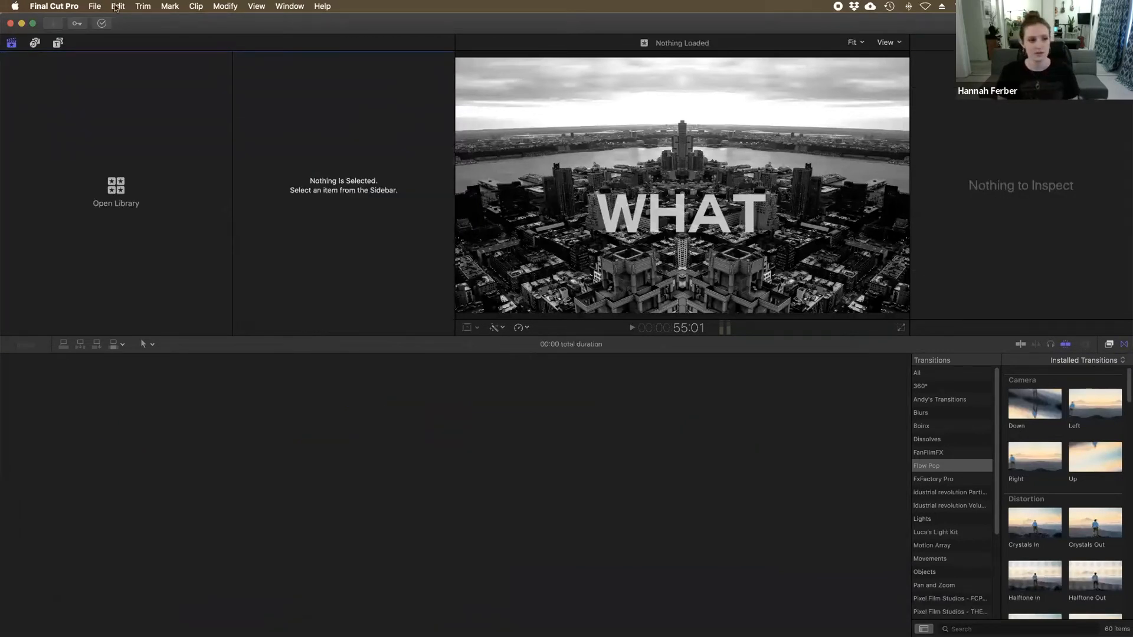
Create a new library named EXAMPLE SETUP, saved in the LIBRARY subfolder of the EXAMPLE SETUP project folder.
click(95, 7)
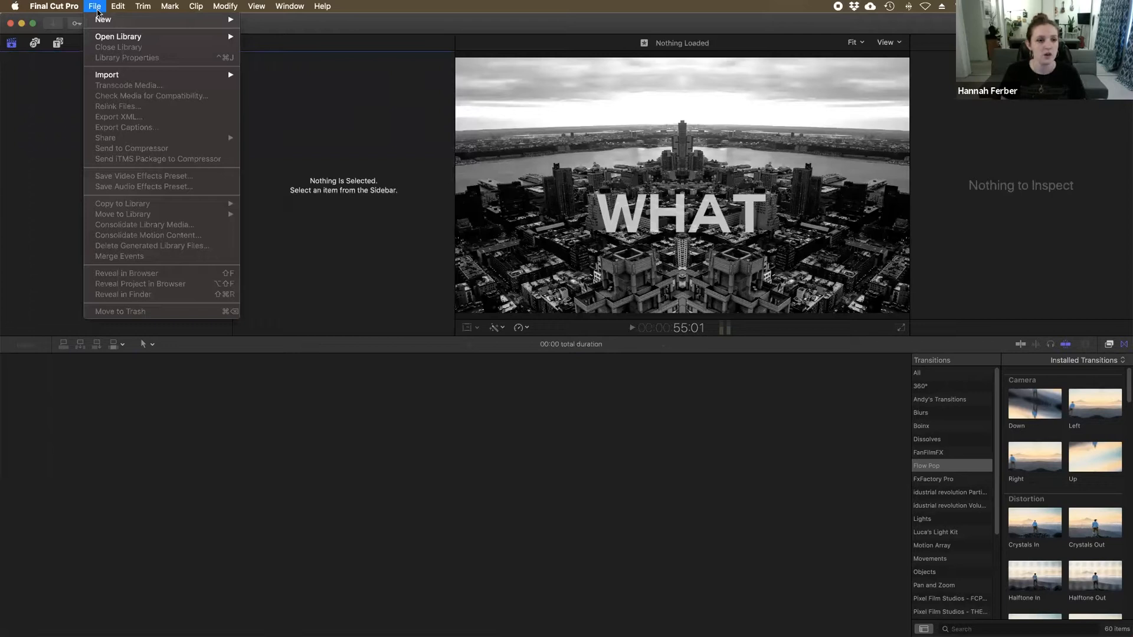
mouse_move(100, 17)
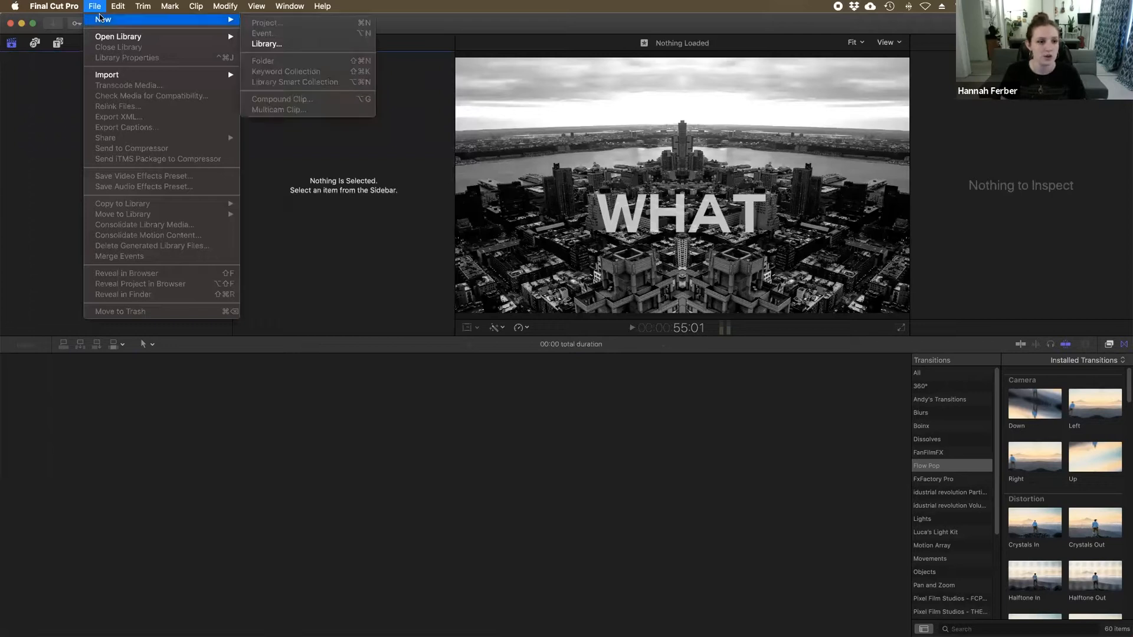
click(286, 45)
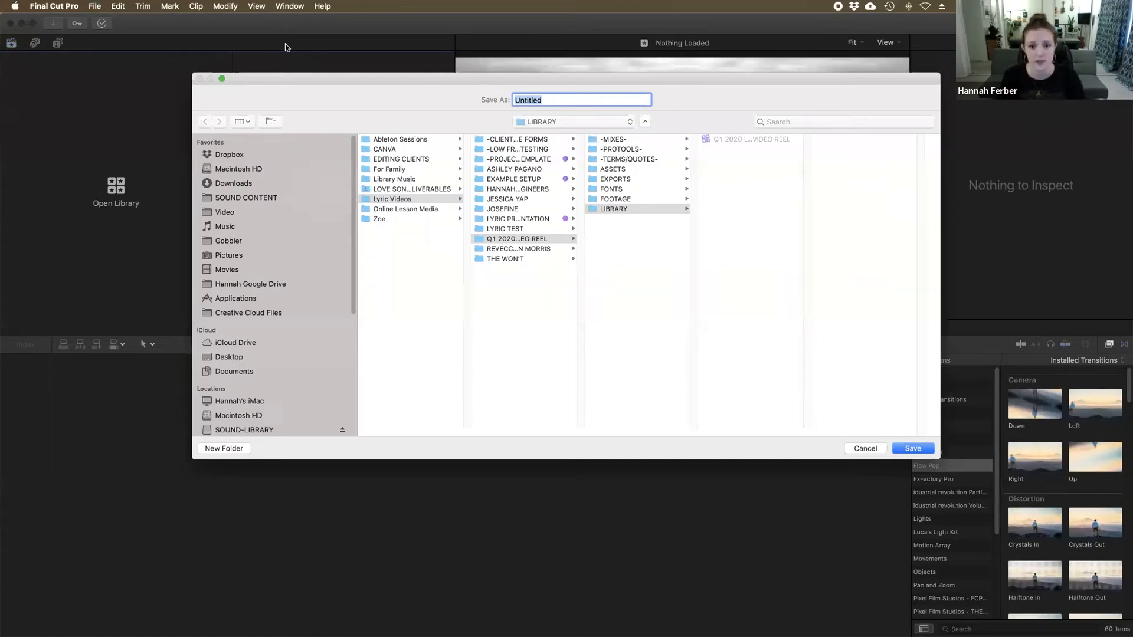
click(522, 179)
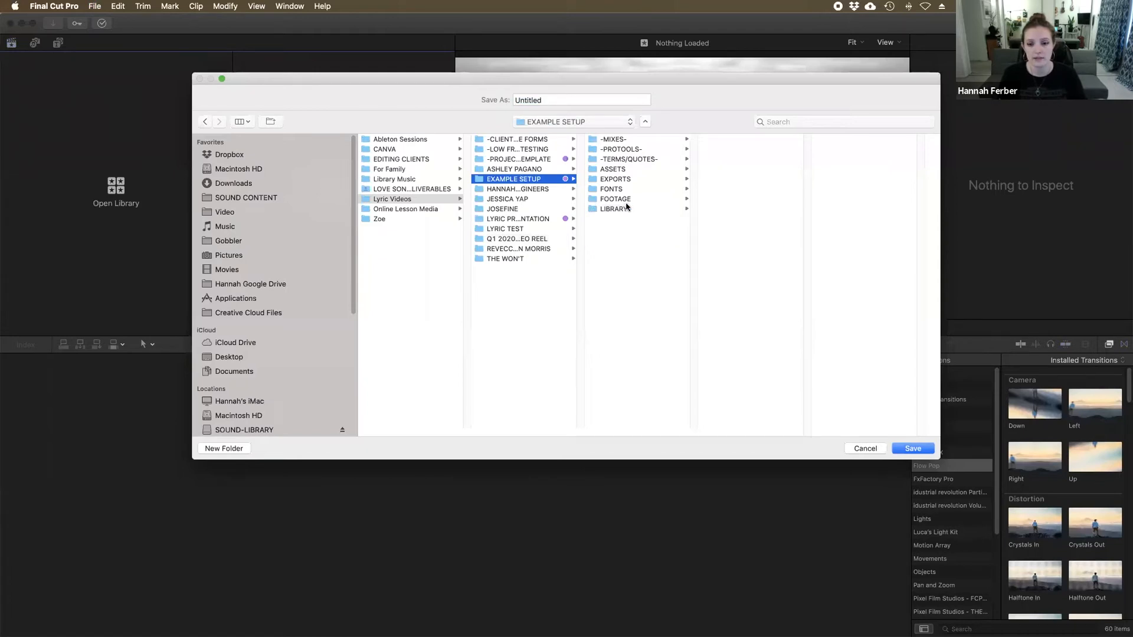
click(624, 209)
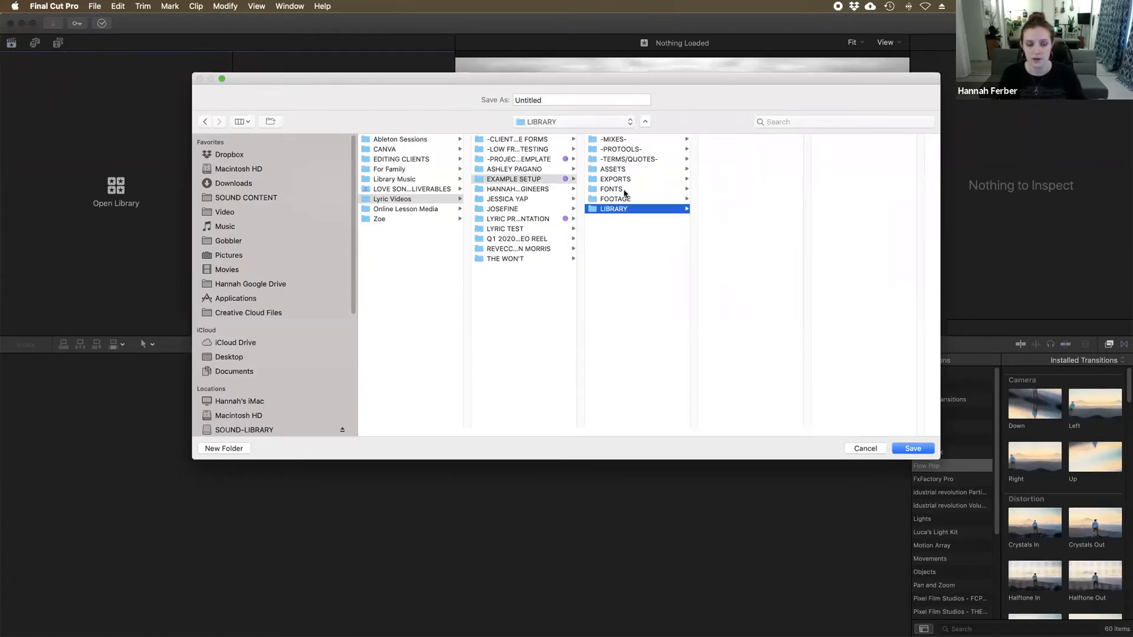
click(592, 105)
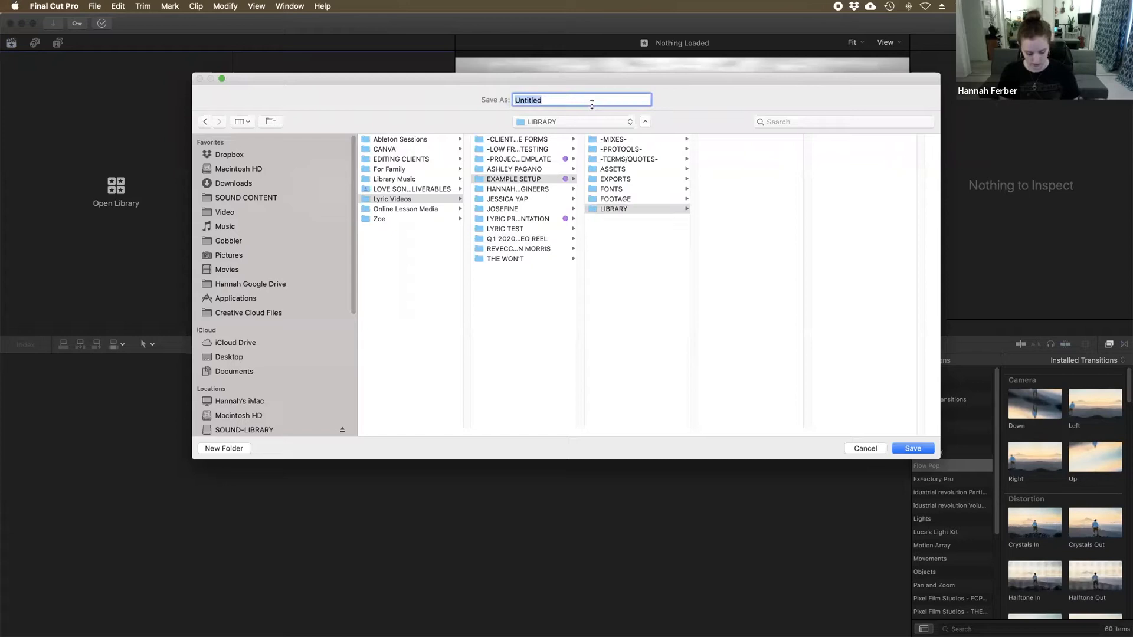
text(EXAM)
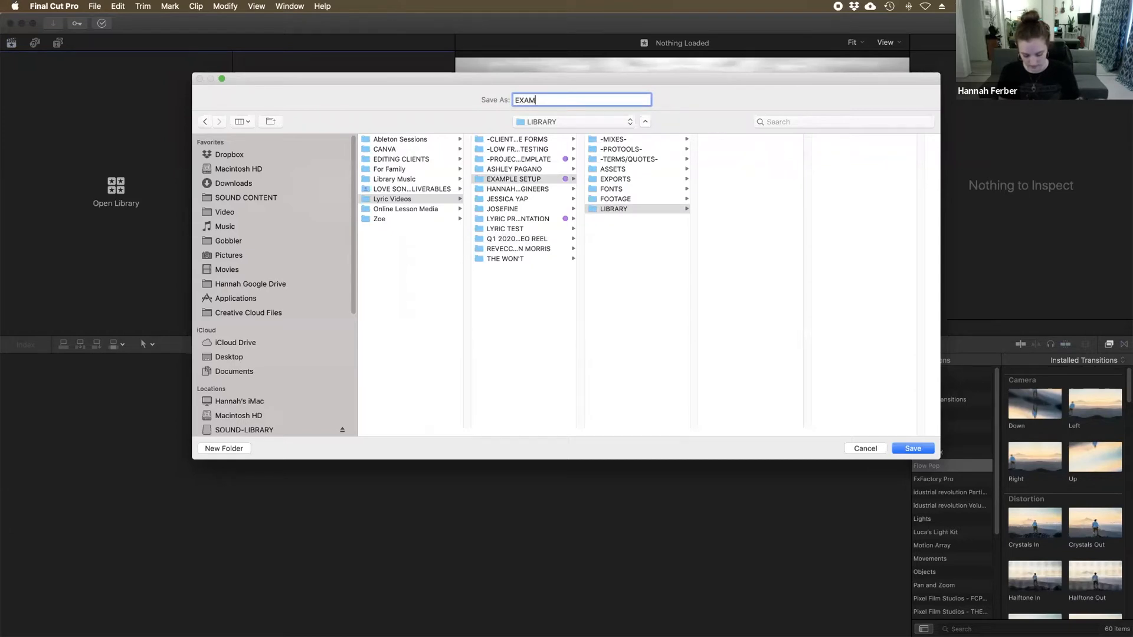
text(PLE SETUP)
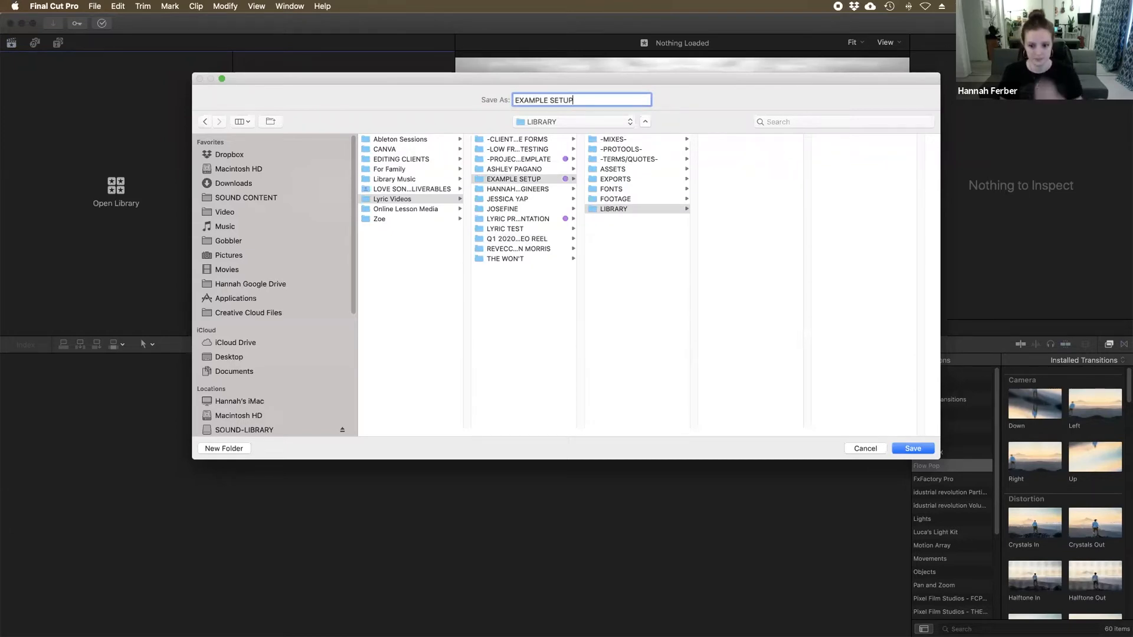
key(Return)
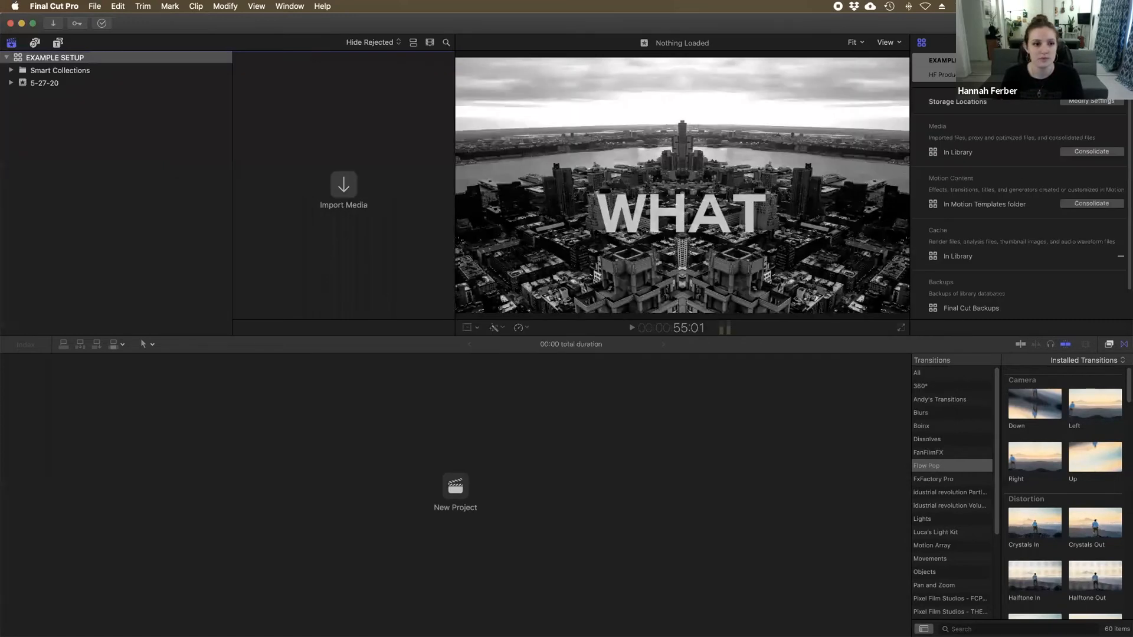
Rename the default event in the EXAMPLE SETUP library to FOOTAGE.
click(60, 83)
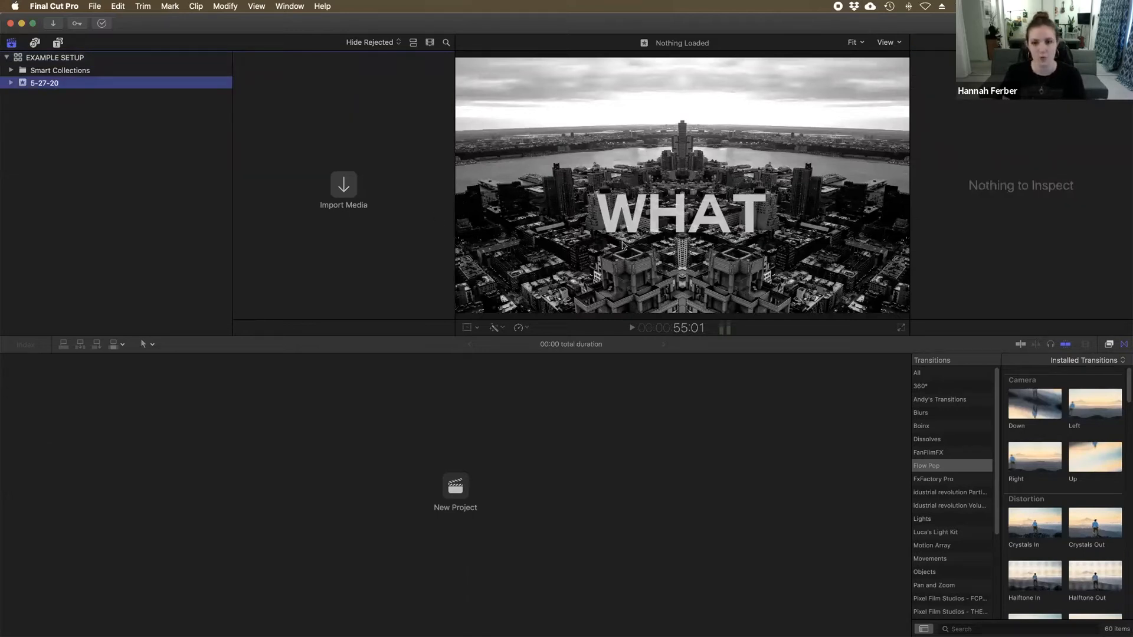
click(35, 87)
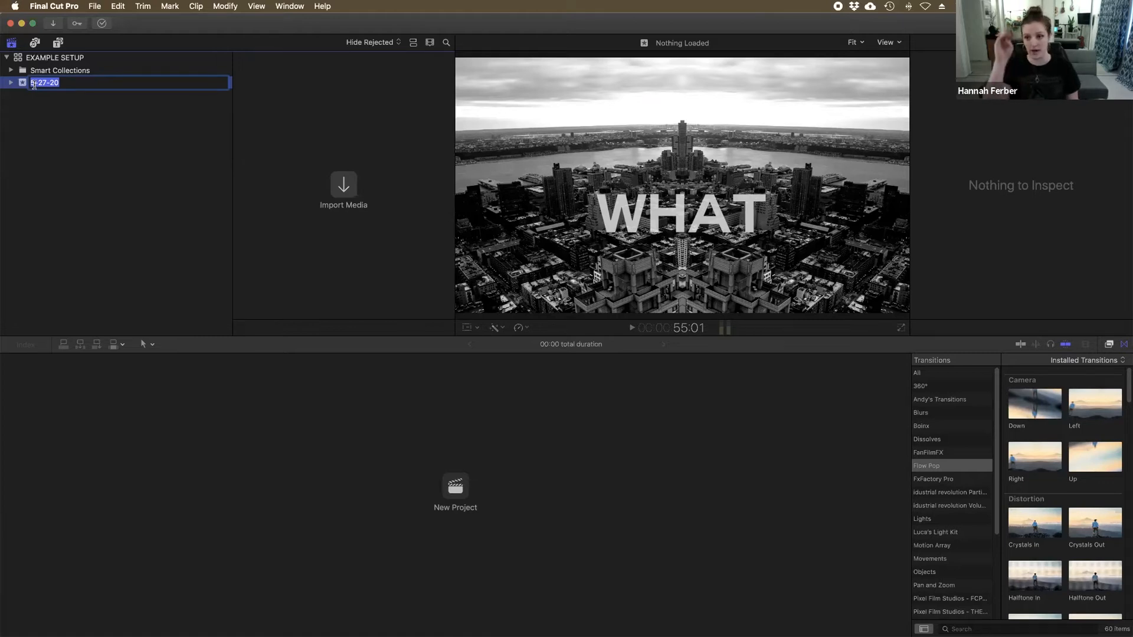
text(FOOTAGE)
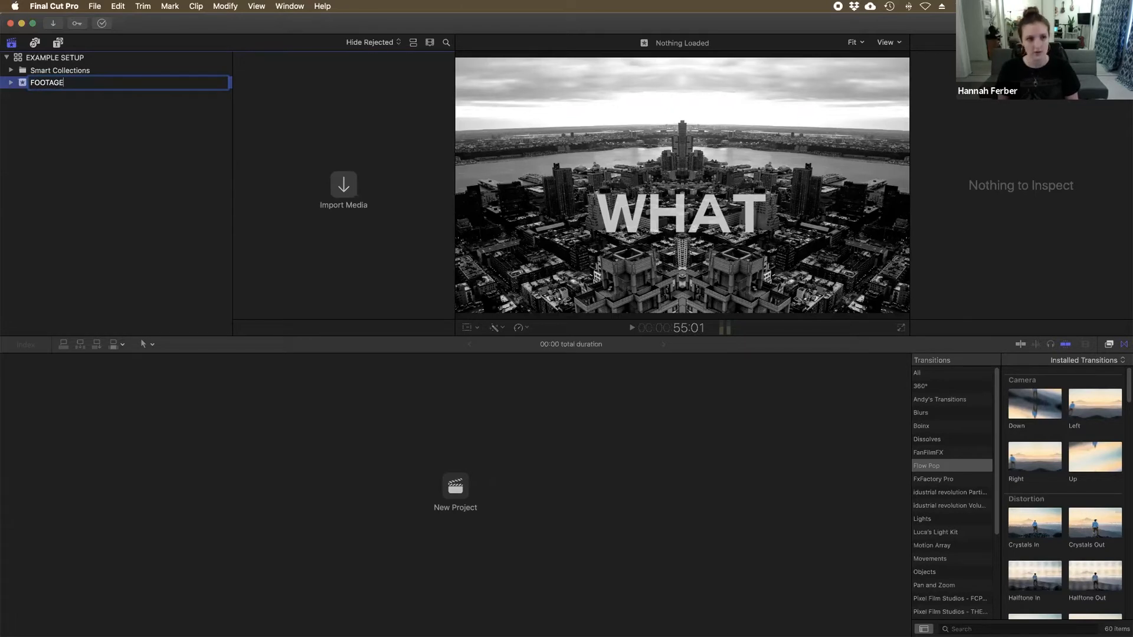
key(Return)
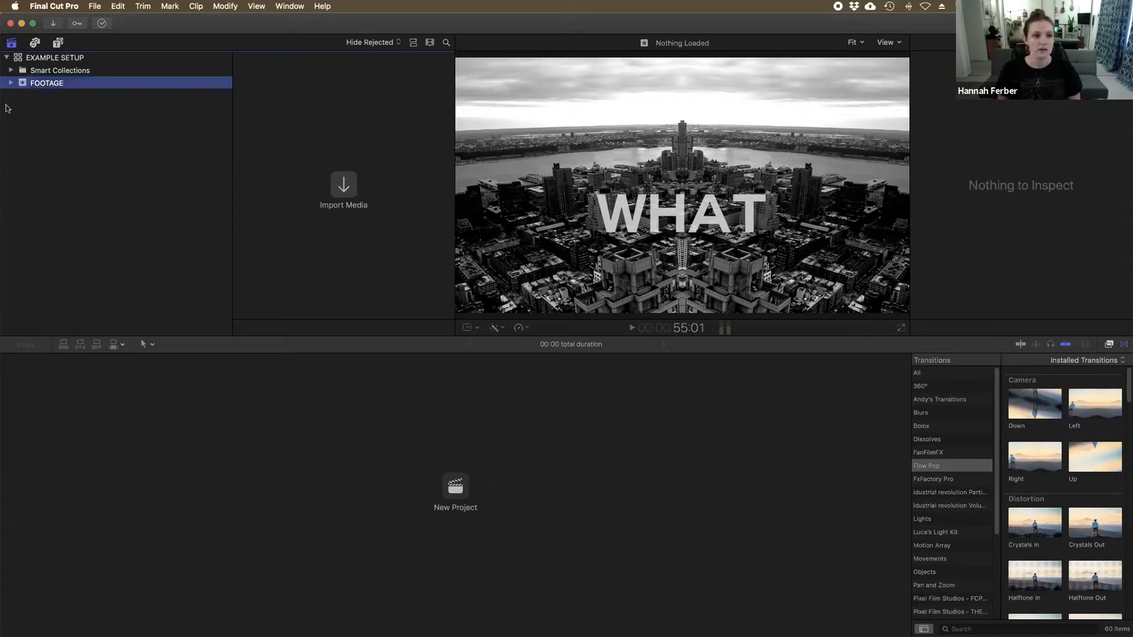
Create a new event named ASSETS in the EXAMPLE SETUP library.
right_click(33, 105)
click(34, 106)
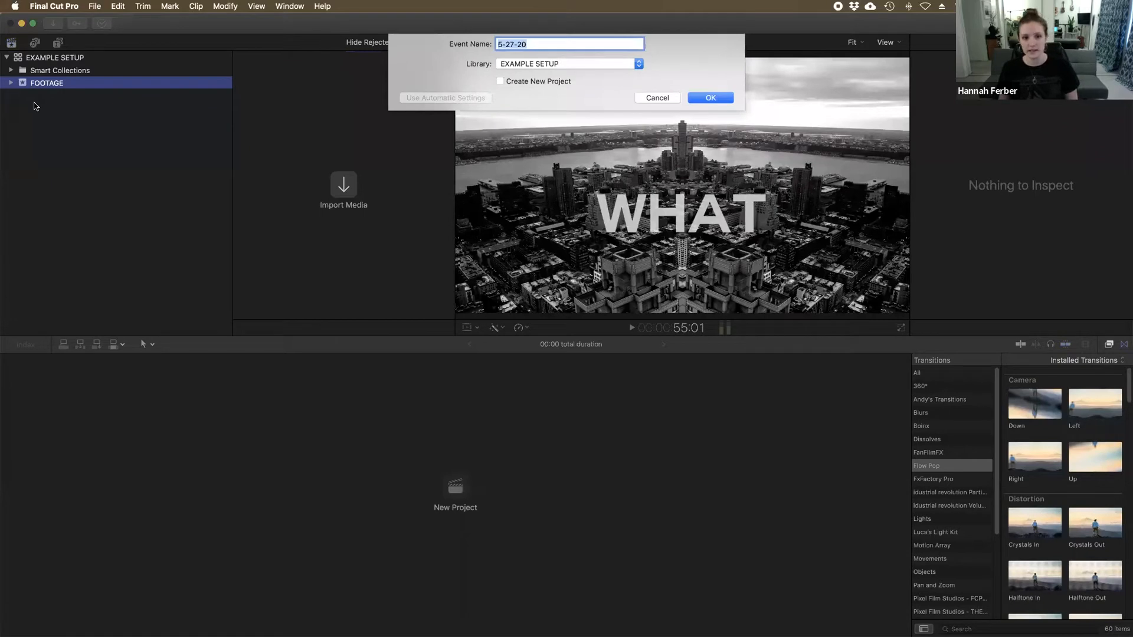
text(ASSETS)
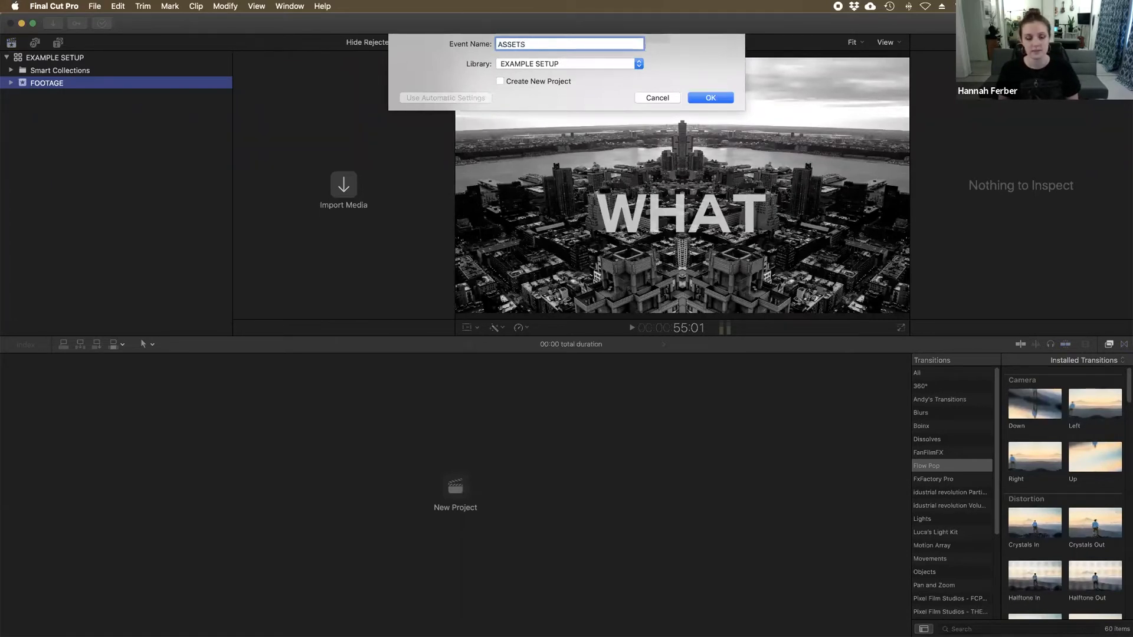
key(Return)
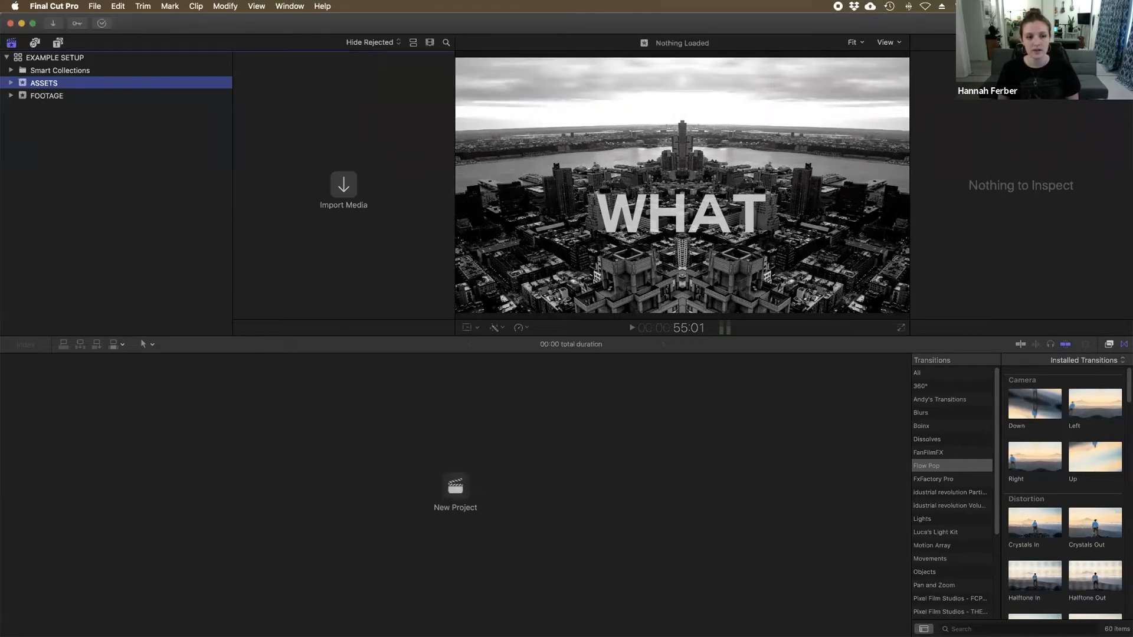
Add another event named TIMELINES to the EXAMPLE SETUP library.
right_click(58, 121)
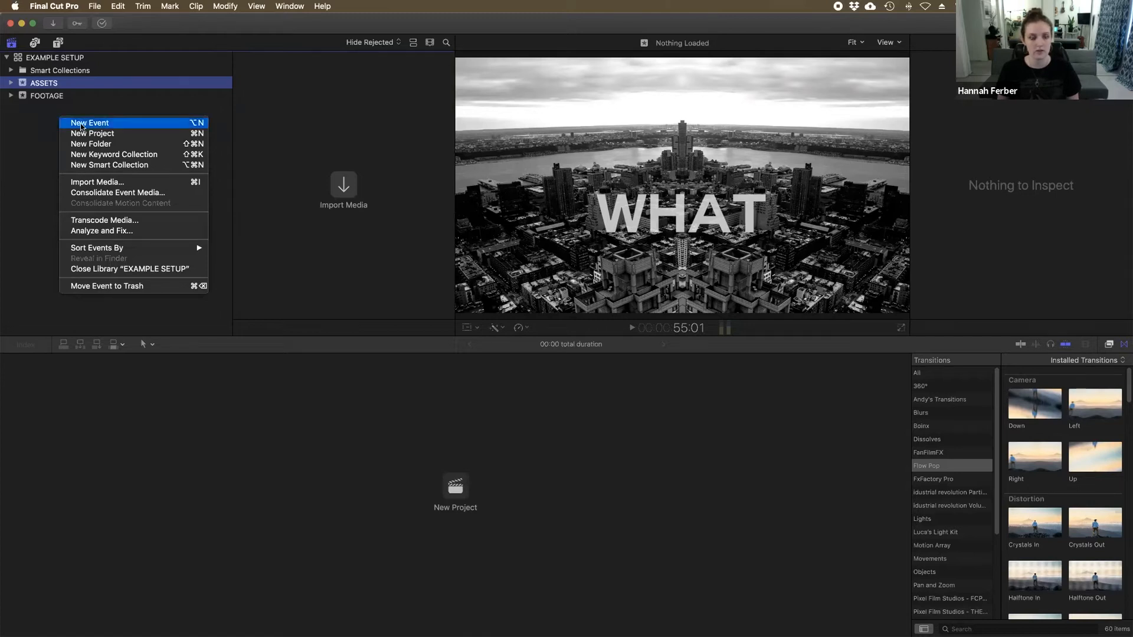
click(82, 124)
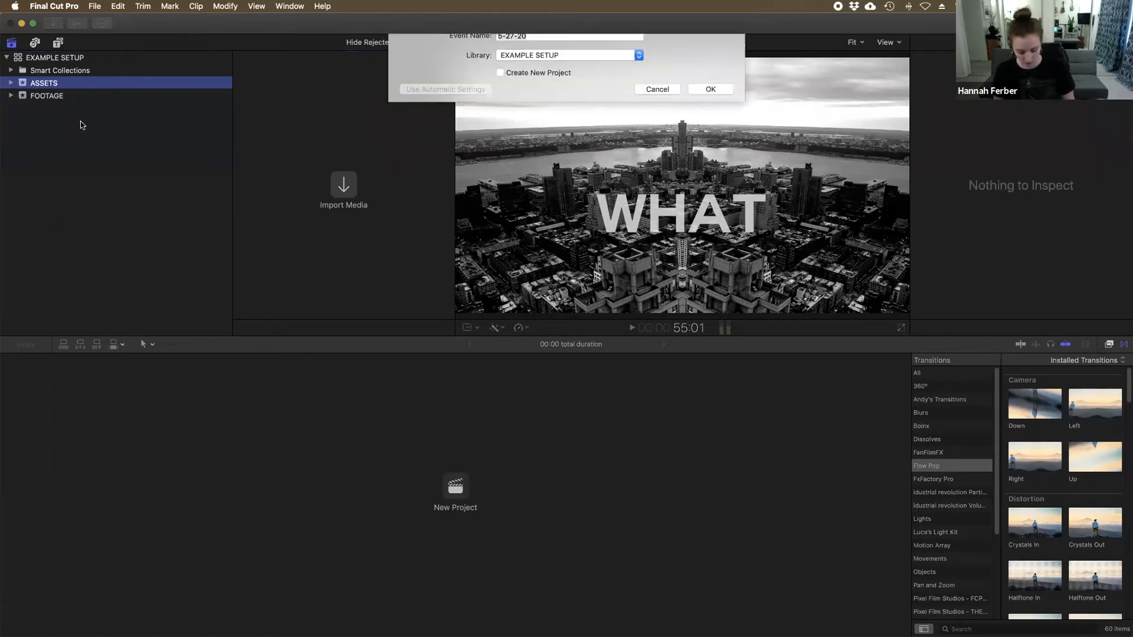
text(TIMELINES)
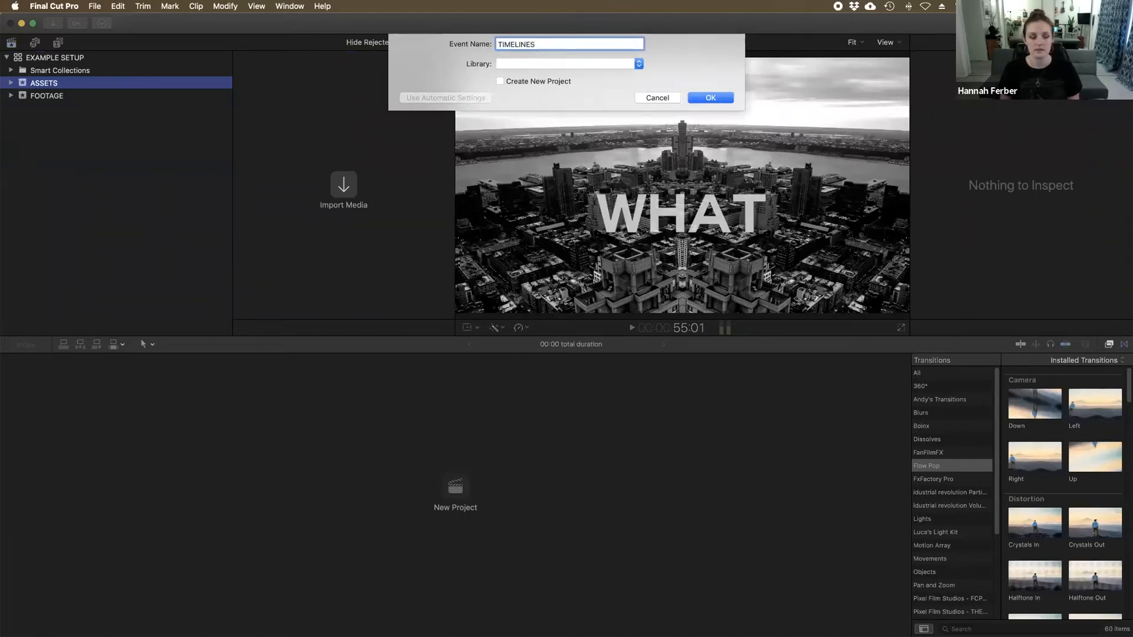
key(Return)
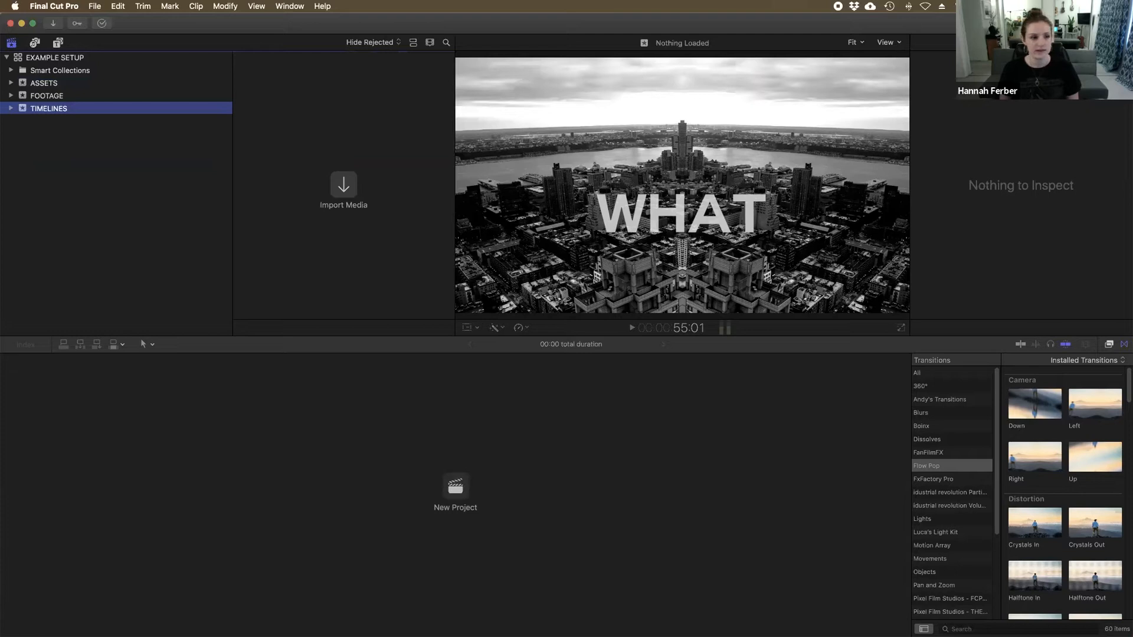
Look at the smart collections of the EXAMPLE SETUP library and collapse them again.
click(10, 71)
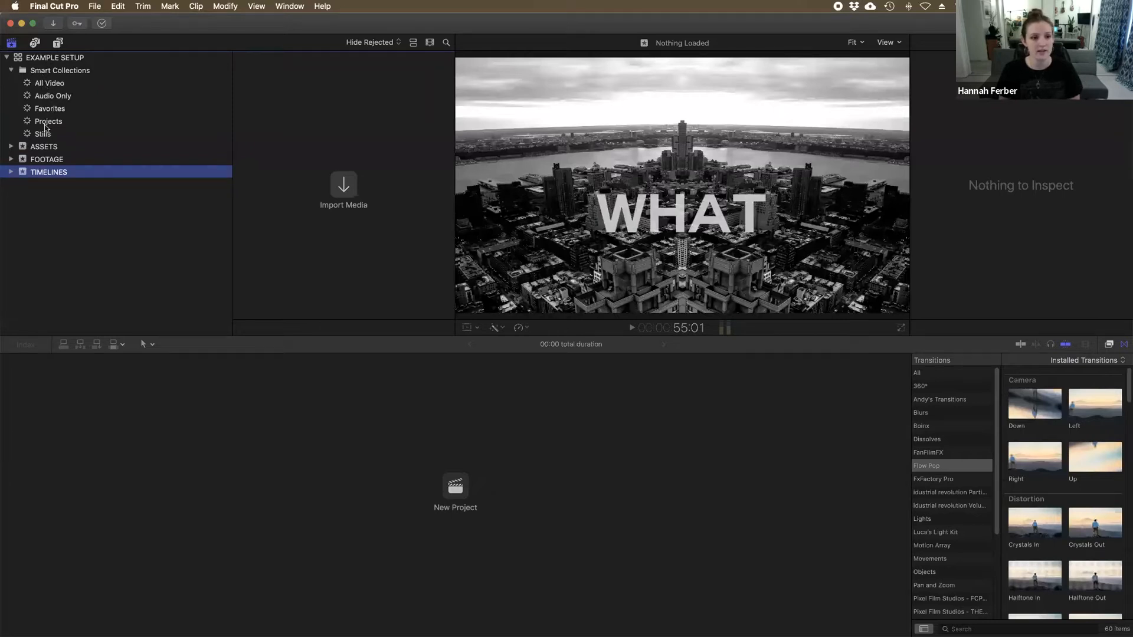
click(10, 71)
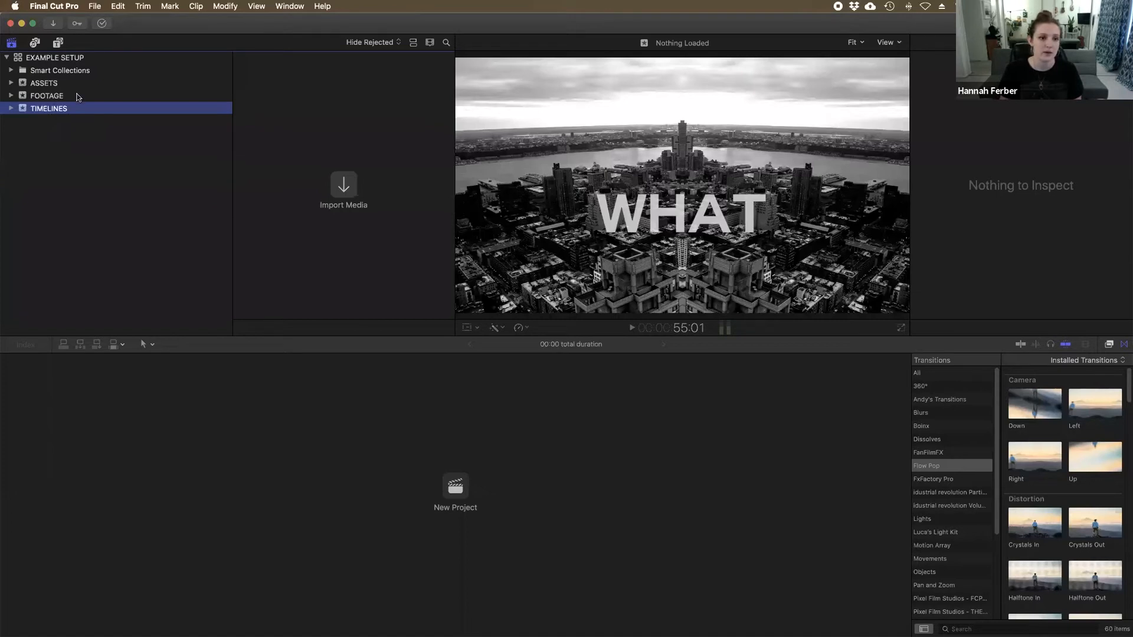
Create a 1080p HD, 1920x1080, 23.98p project named EXAMPLE SETUP-CUT A in the TIMELINES event.
click(36, 109)
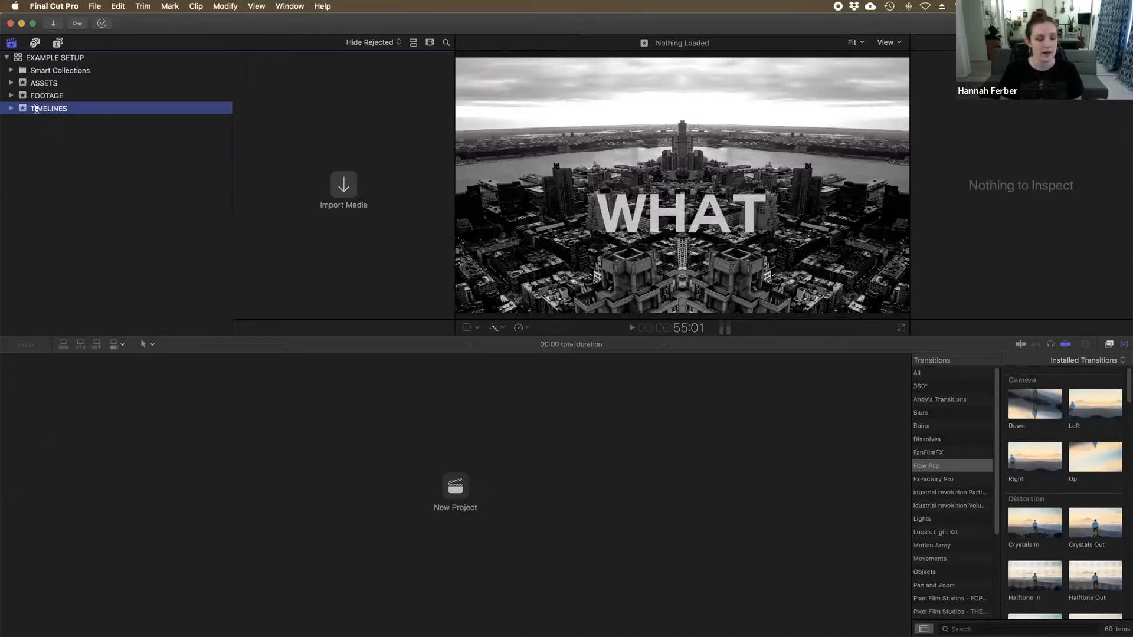
key(Return)
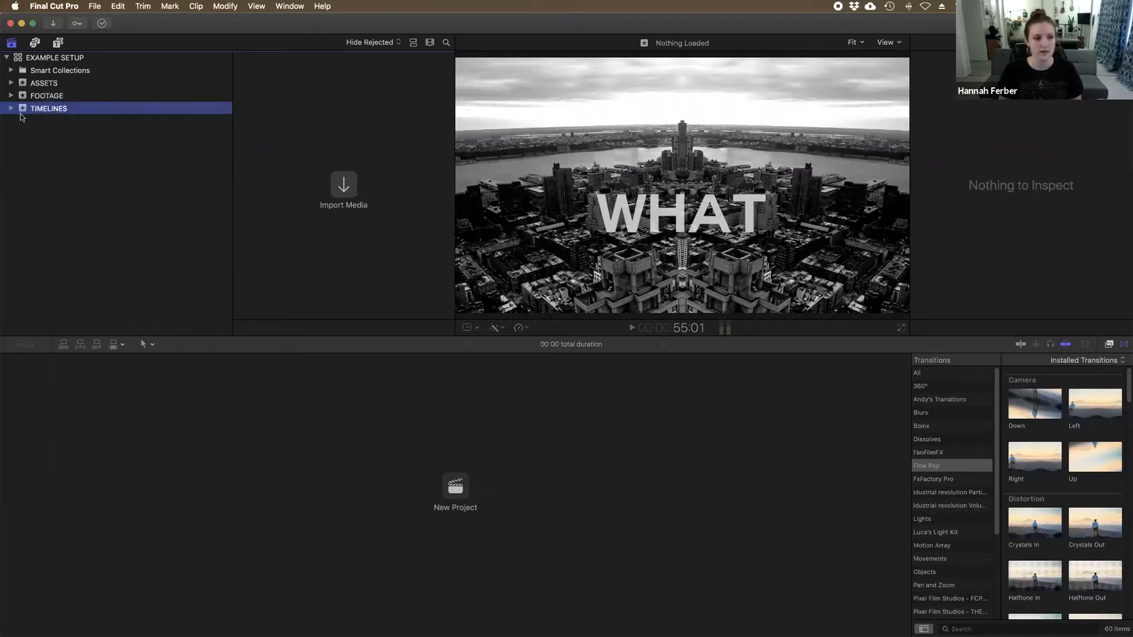
click(97, 5)
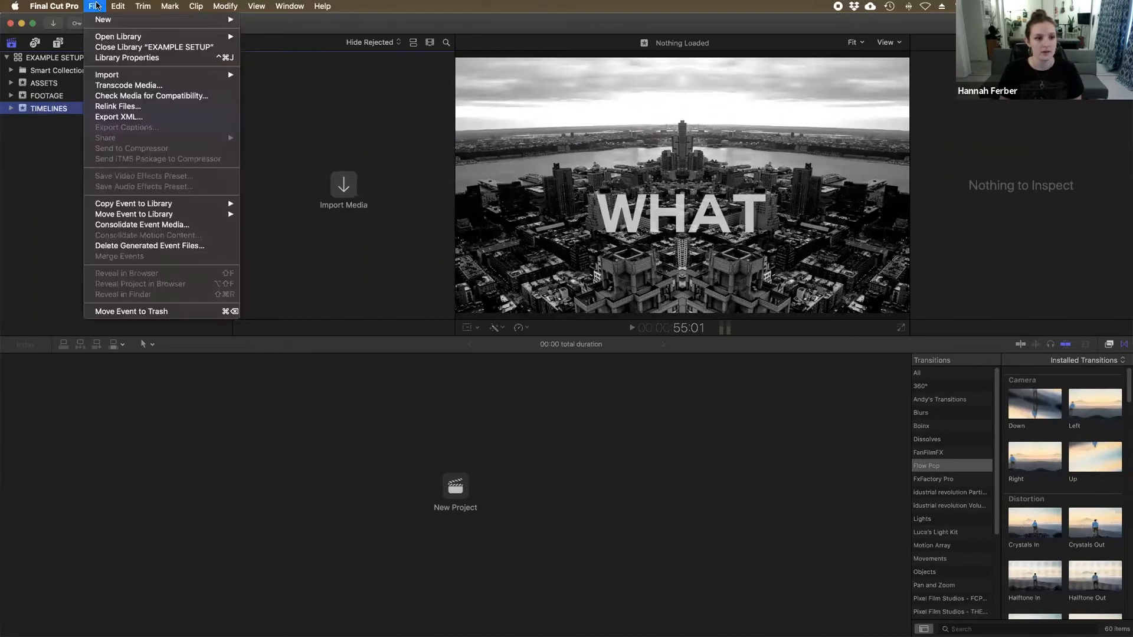
mouse_move(97, 24)
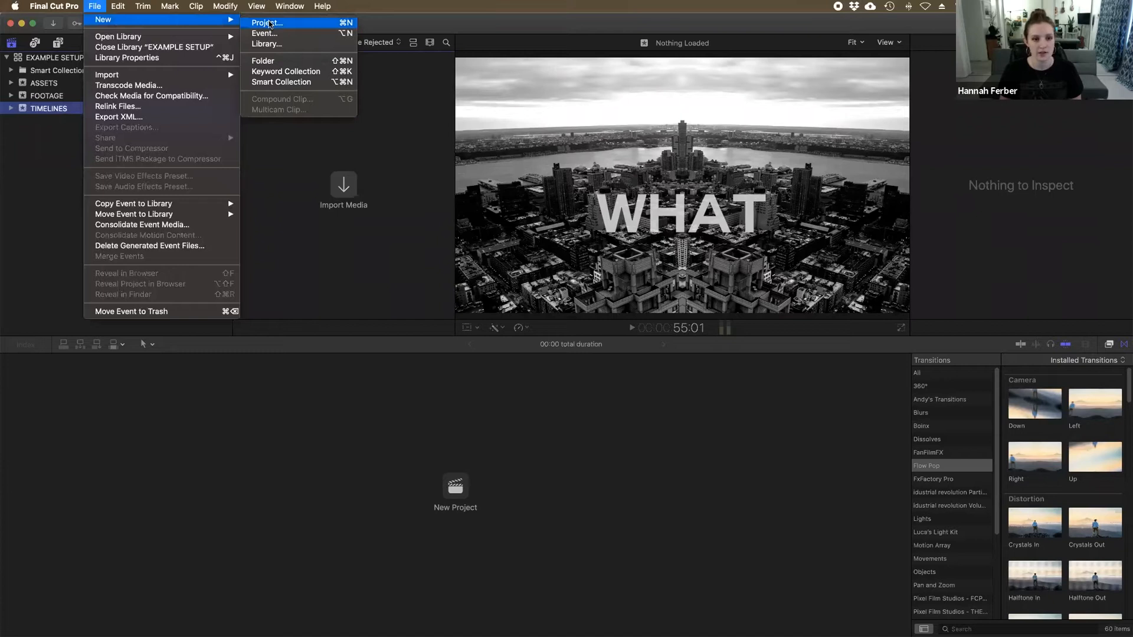
click(269, 23)
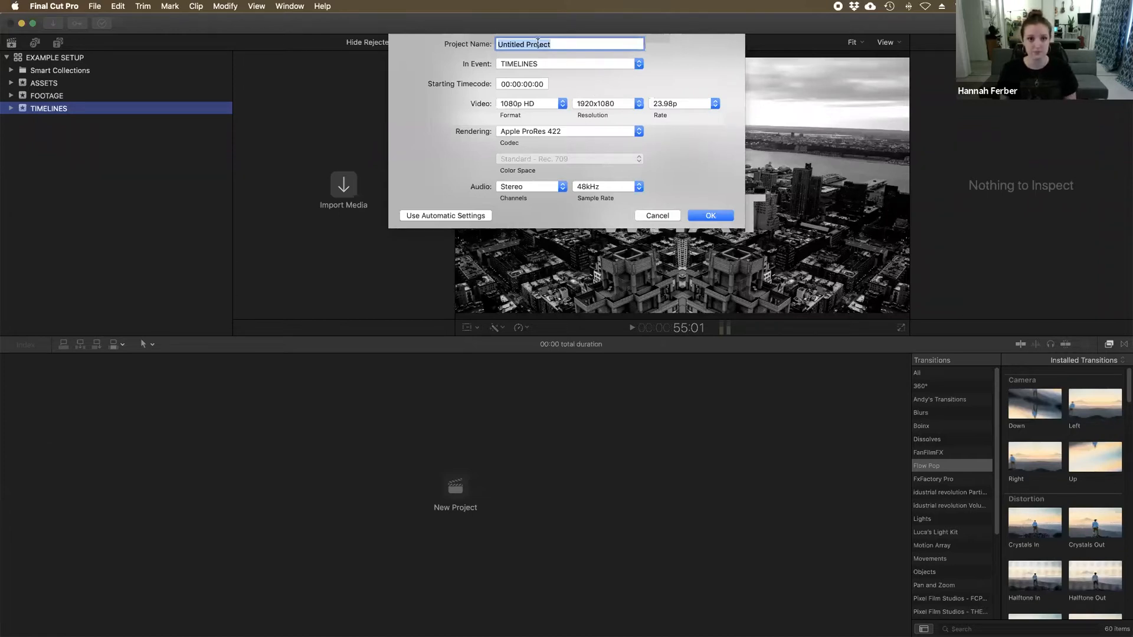
text(EXM)
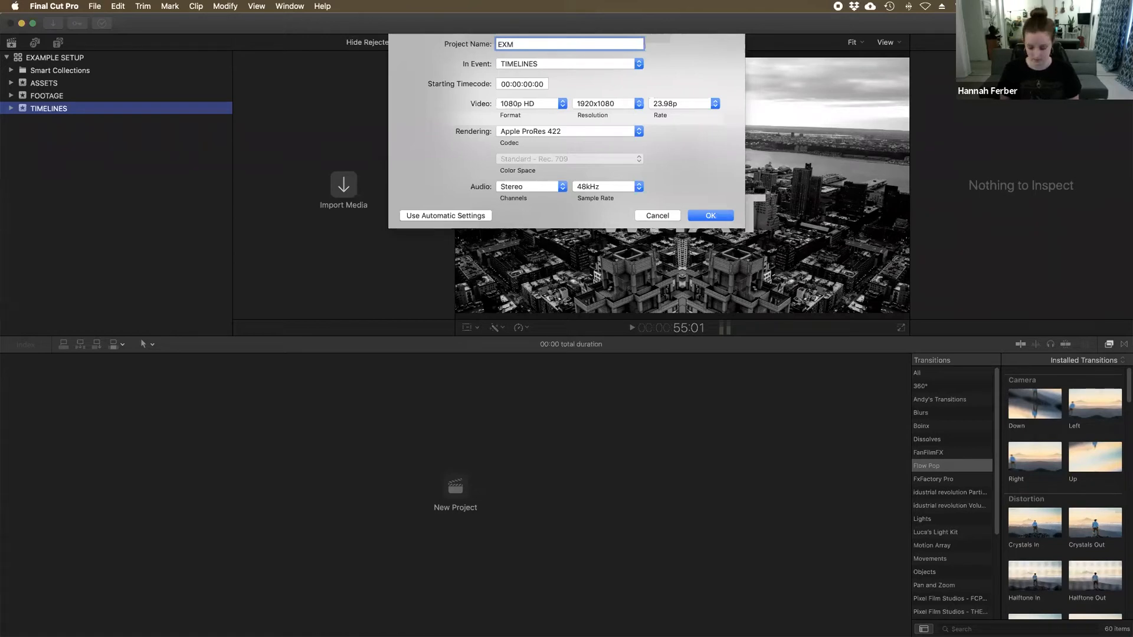
key(BackSpace)
text(AMPLE SETUP)
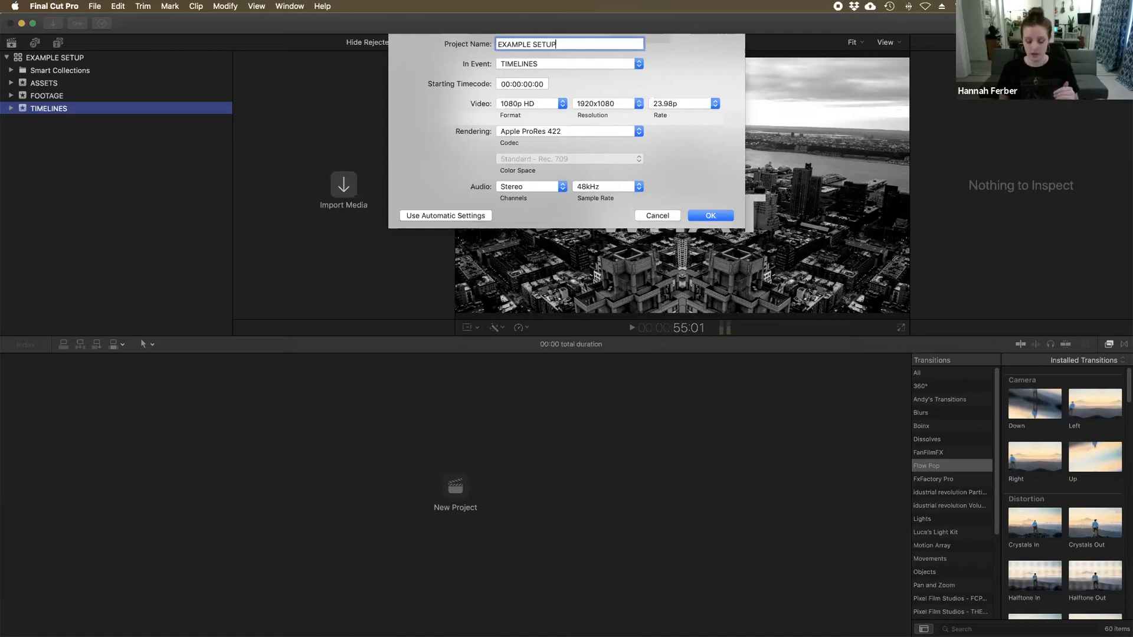
text(-)
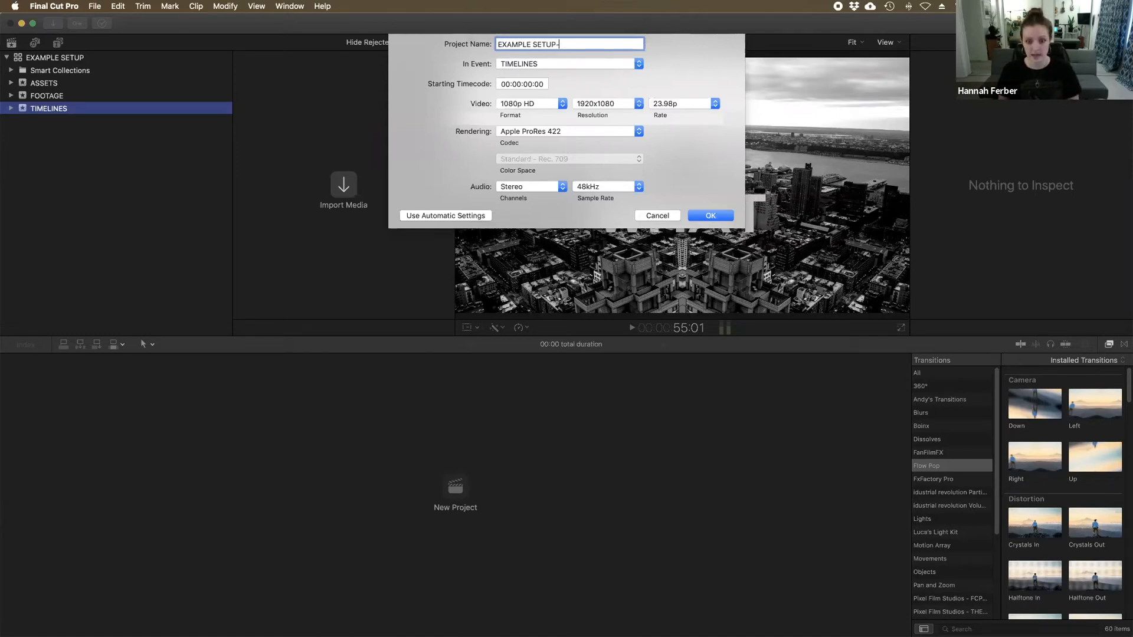
text(CUT A)
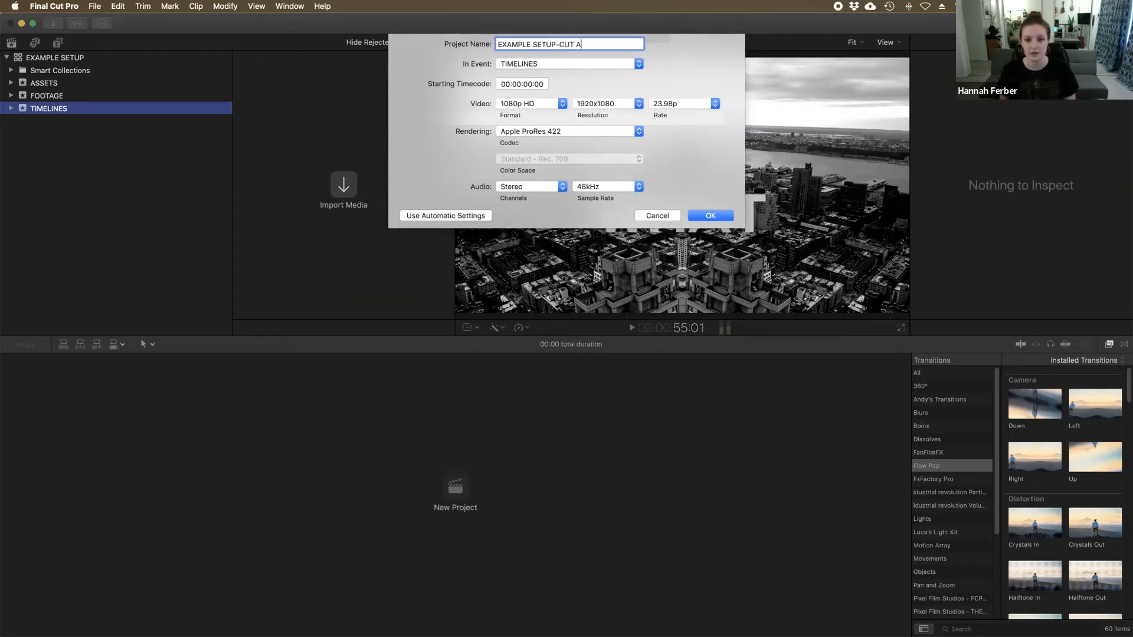
key(Return)
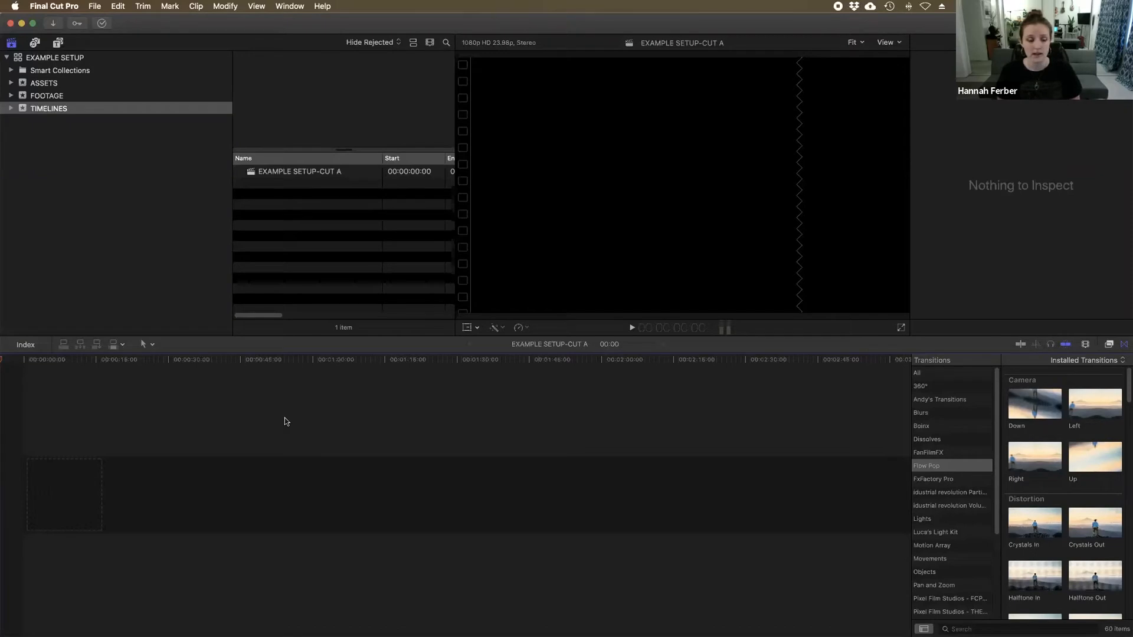
Check the options available for the EXAMPLE SETUP-CUT A project and view the FOOTAGE, ASSETS and TIMELINES events.
right_click(277, 176)
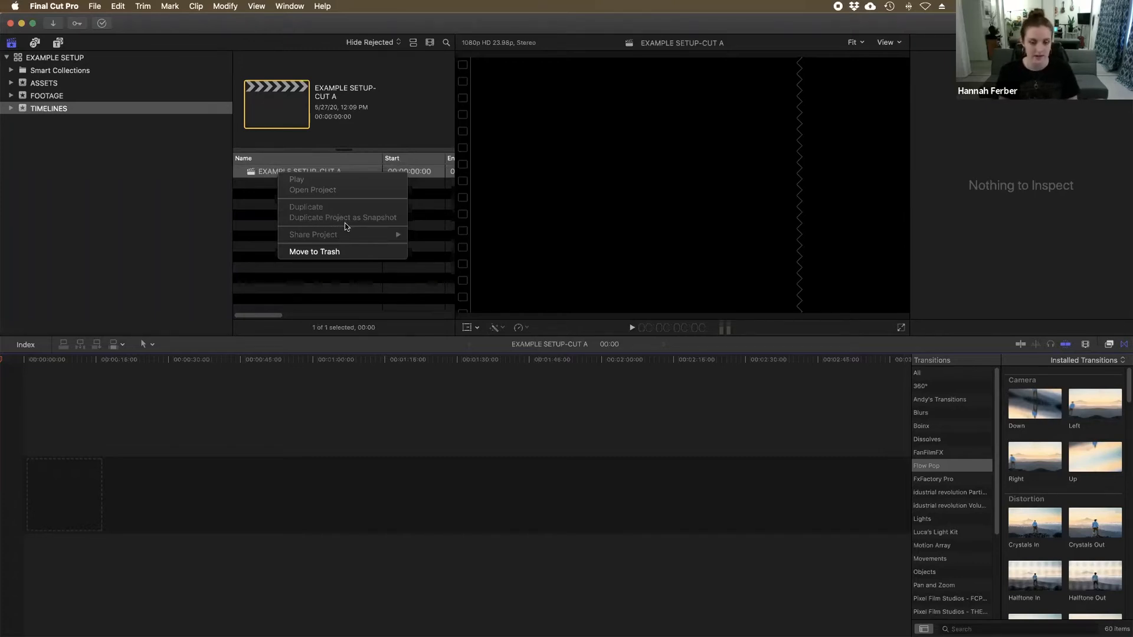
click(165, 190)
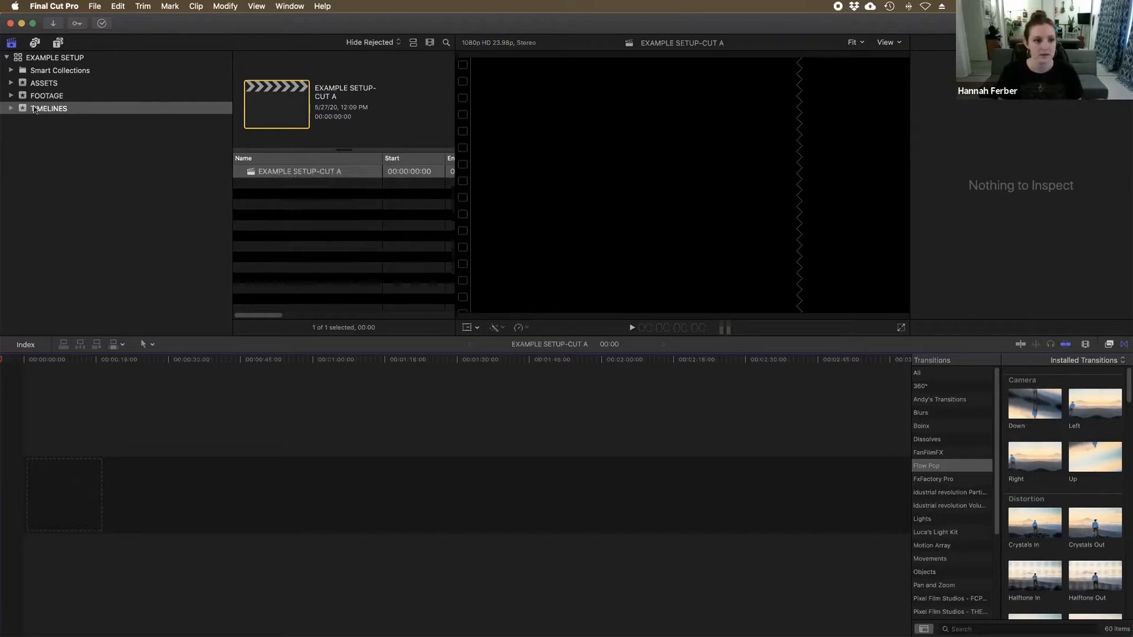
click(46, 97)
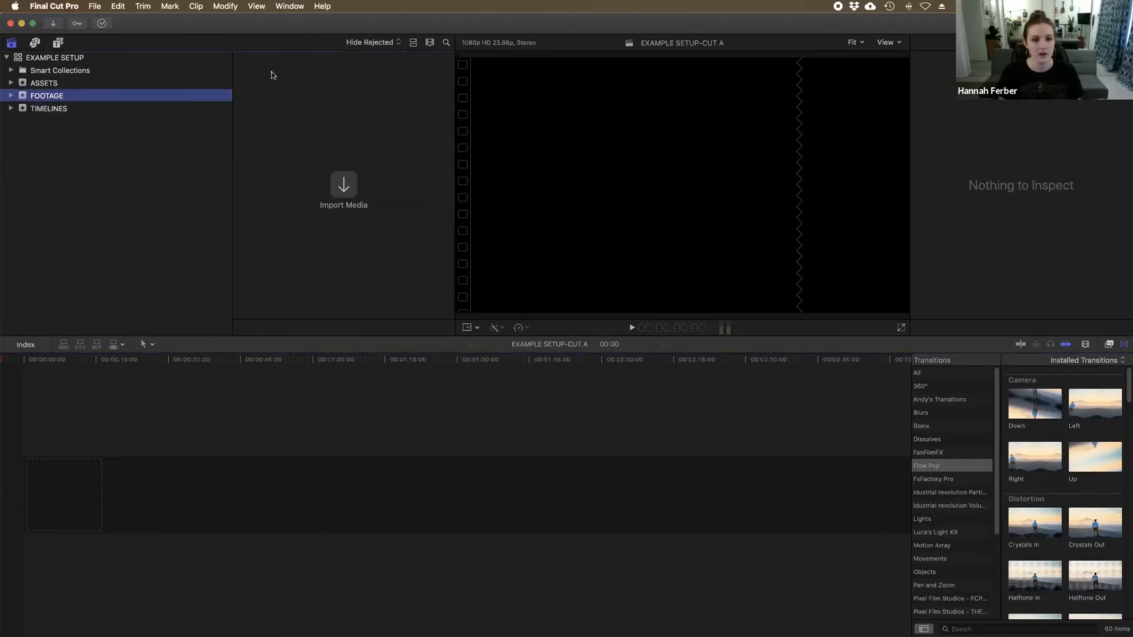
click(38, 85)
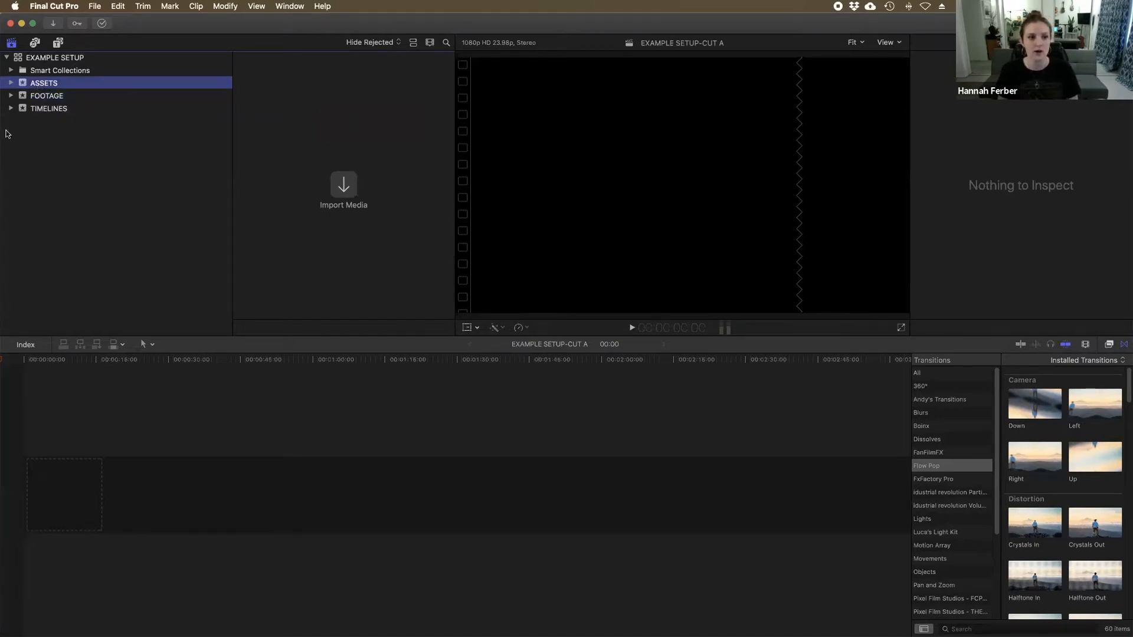
click(32, 111)
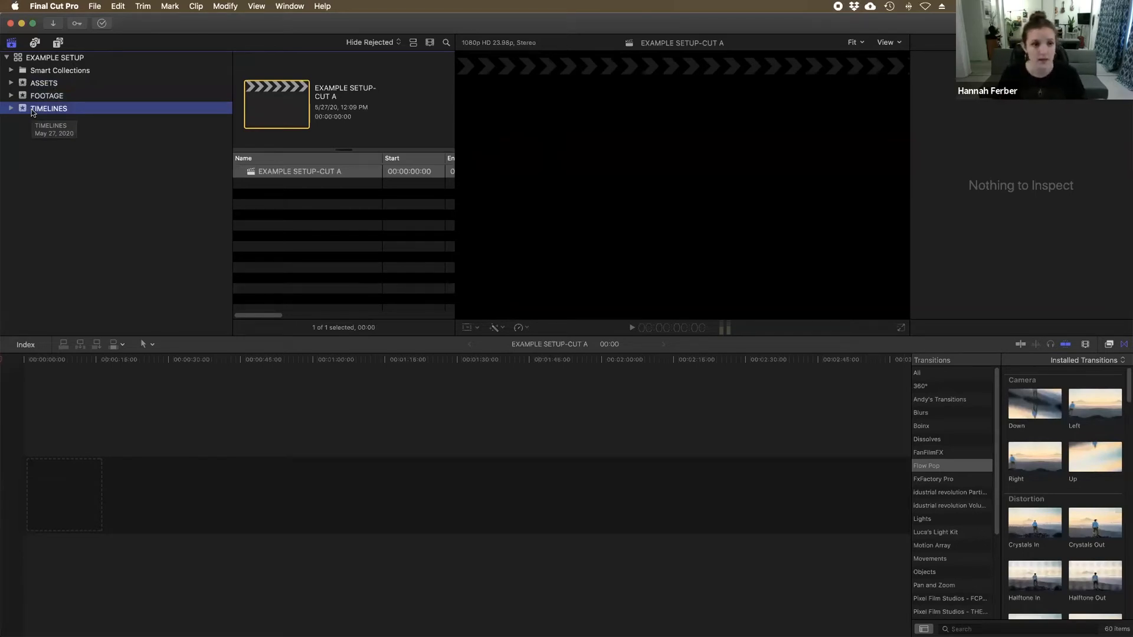
Browse media to import into the FOOTAGE event, down to Lyric Videos > EXAMPLE SETUP > FOOTAGE on HF Production, and close without importing.
click(42, 100)
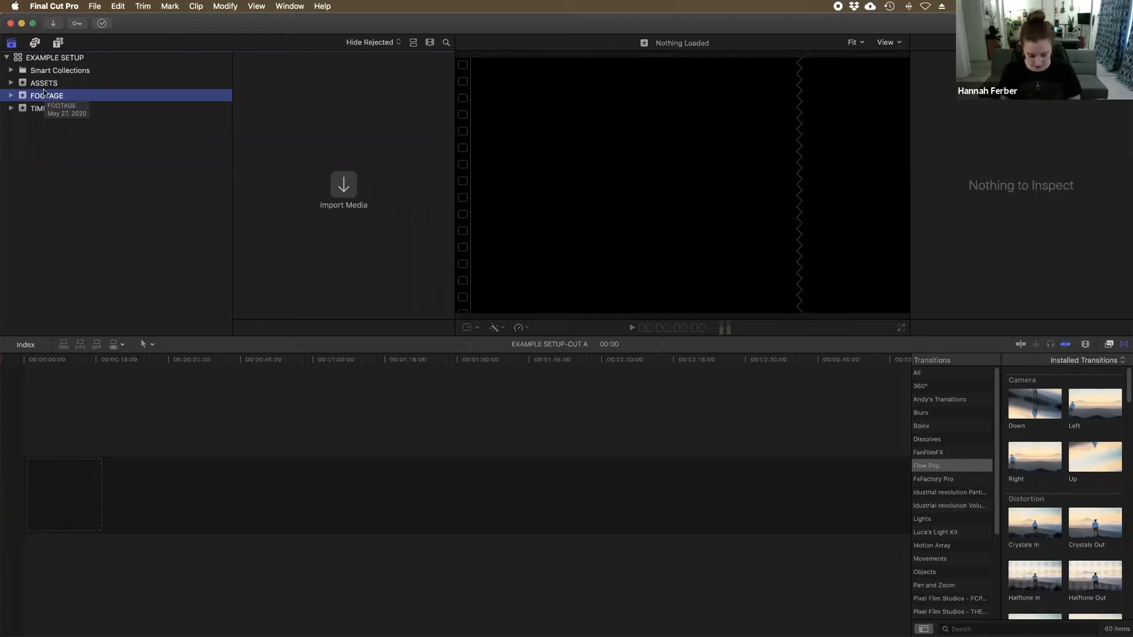
key(super+i)
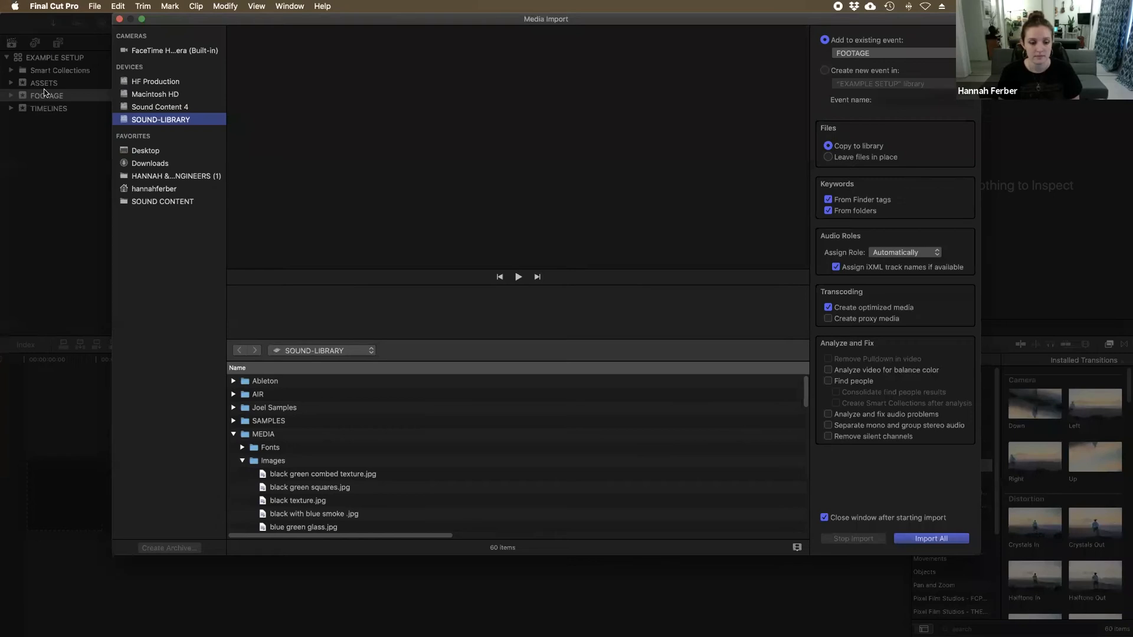
click(242, 462)
click(232, 434)
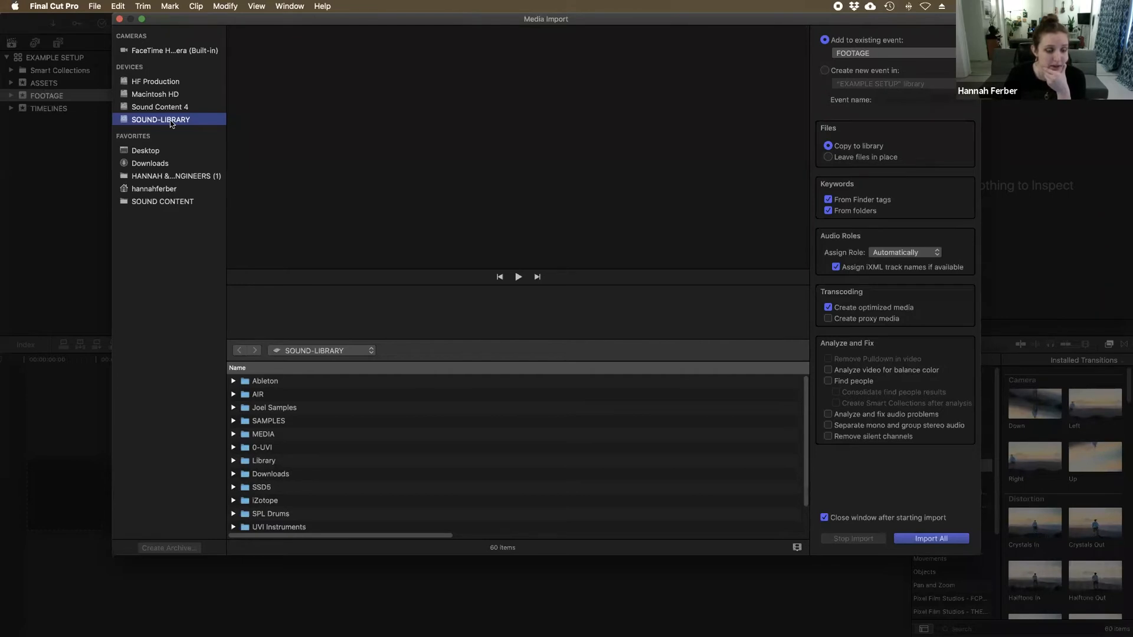
click(167, 82)
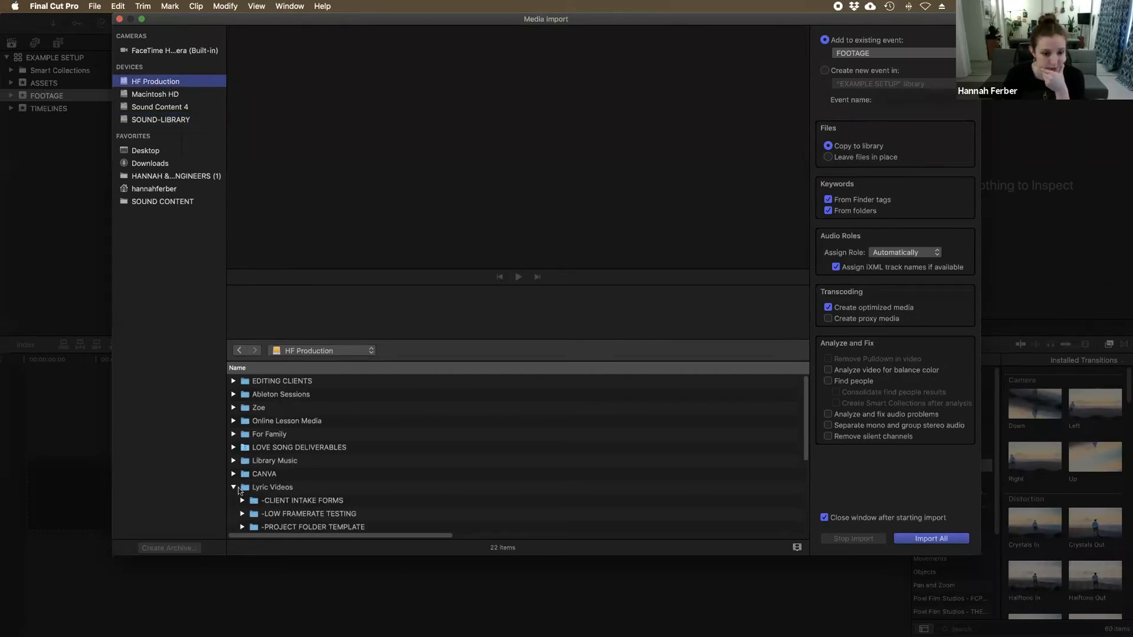
scroll(238, 490, down, 4)
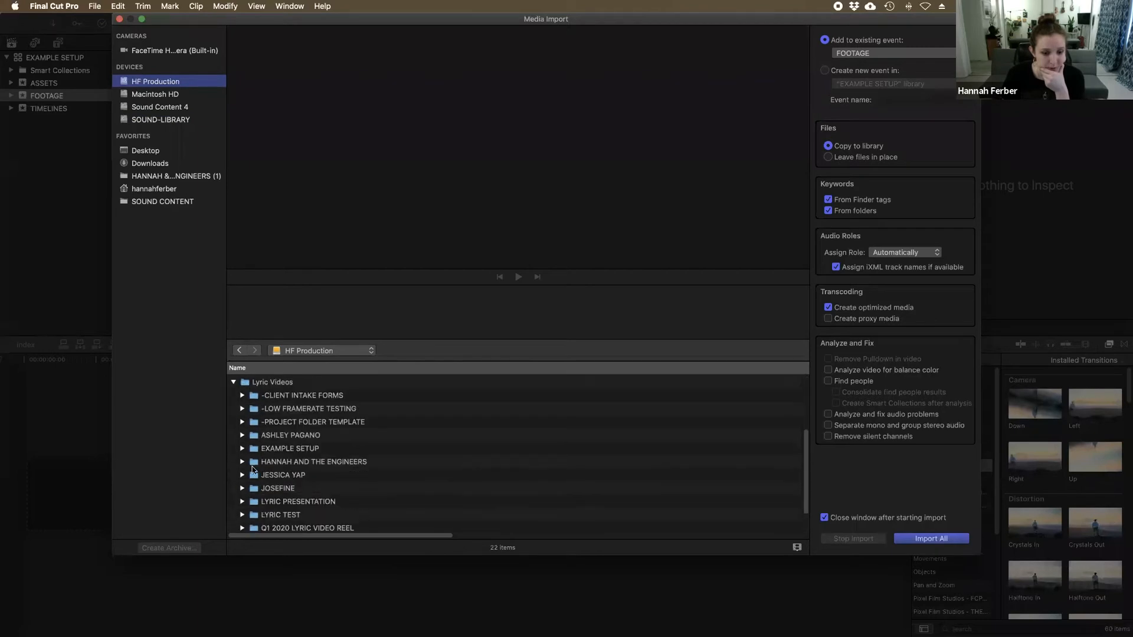
click(239, 449)
click(241, 450)
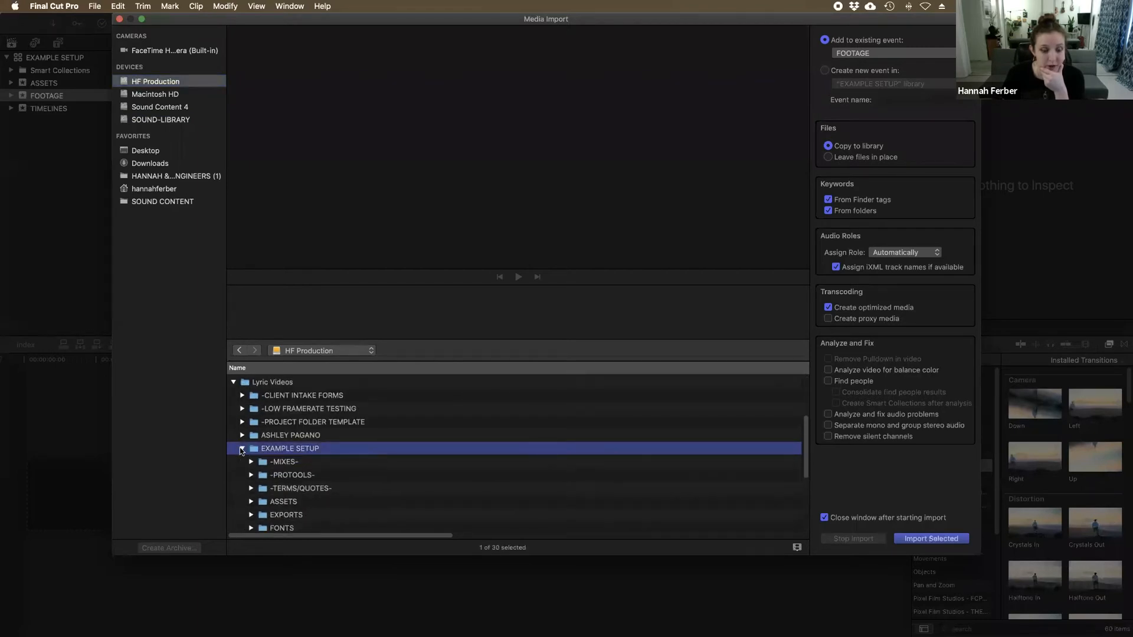
scroll(336, 443, down, 4)
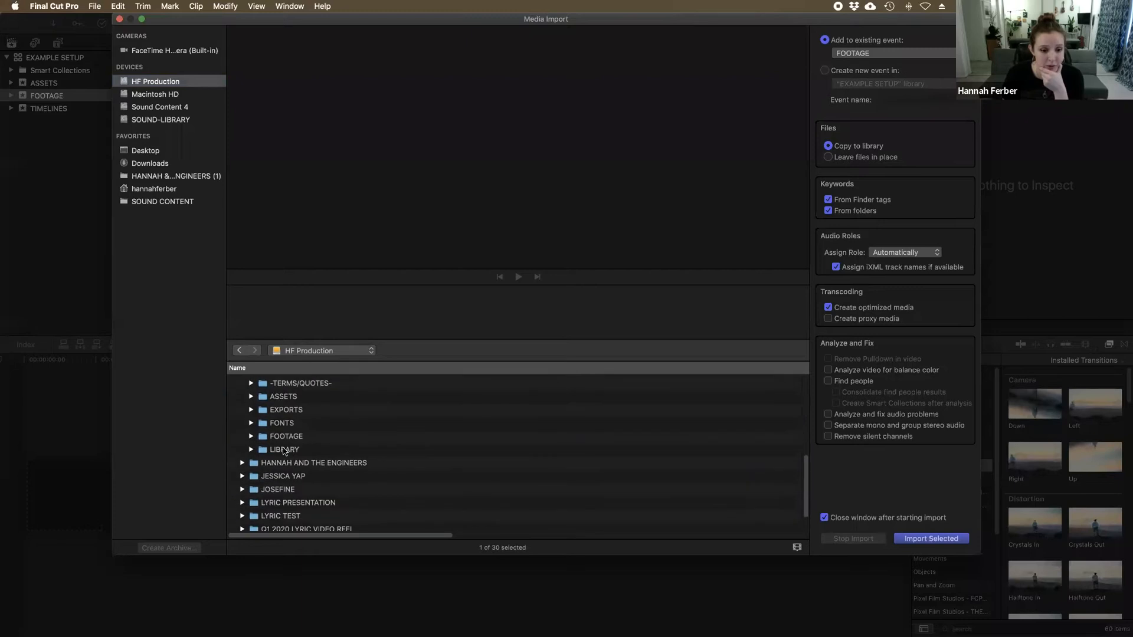
click(250, 437)
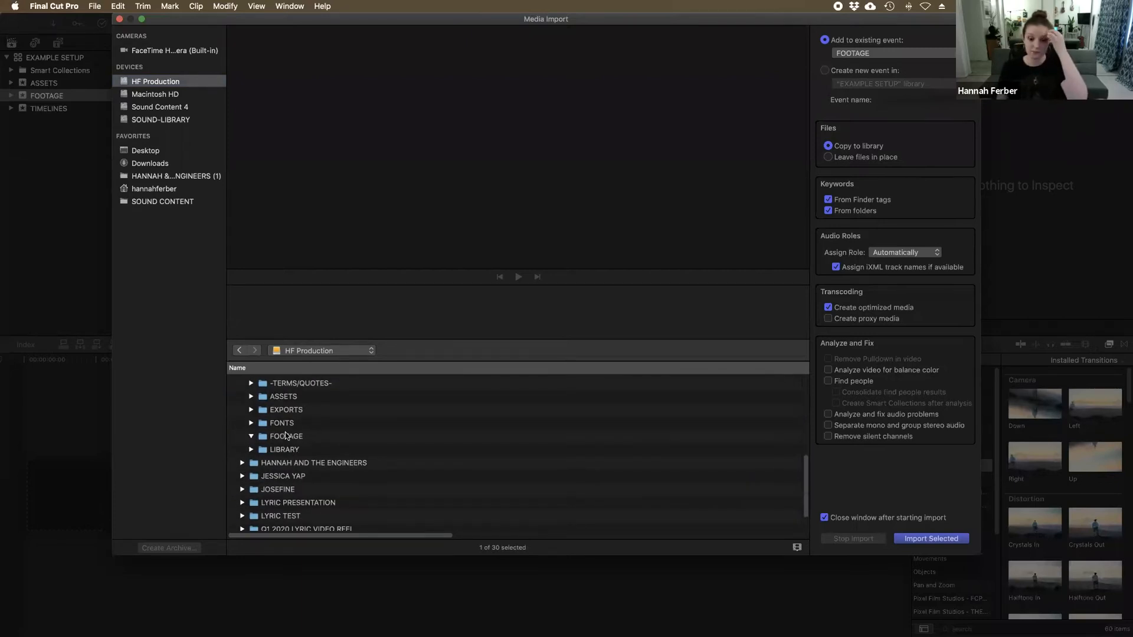
click(120, 20)
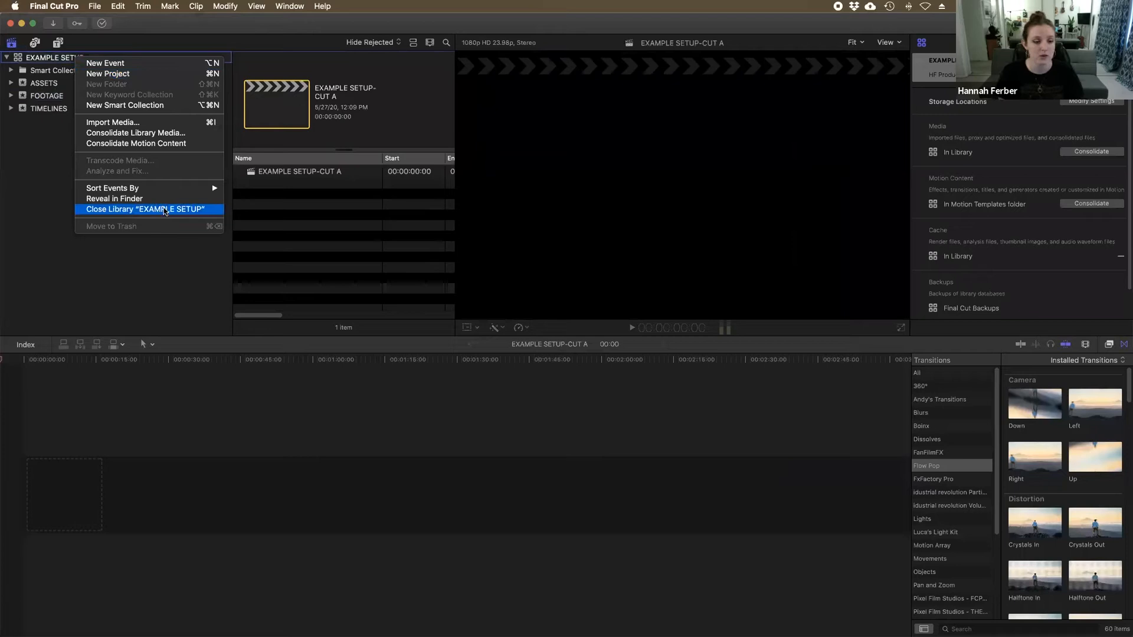
Close the EXAMPLE SETUP library and open the I Don't Wanna Say-Lyric Video Presentation Runthrough library.
click(153, 209)
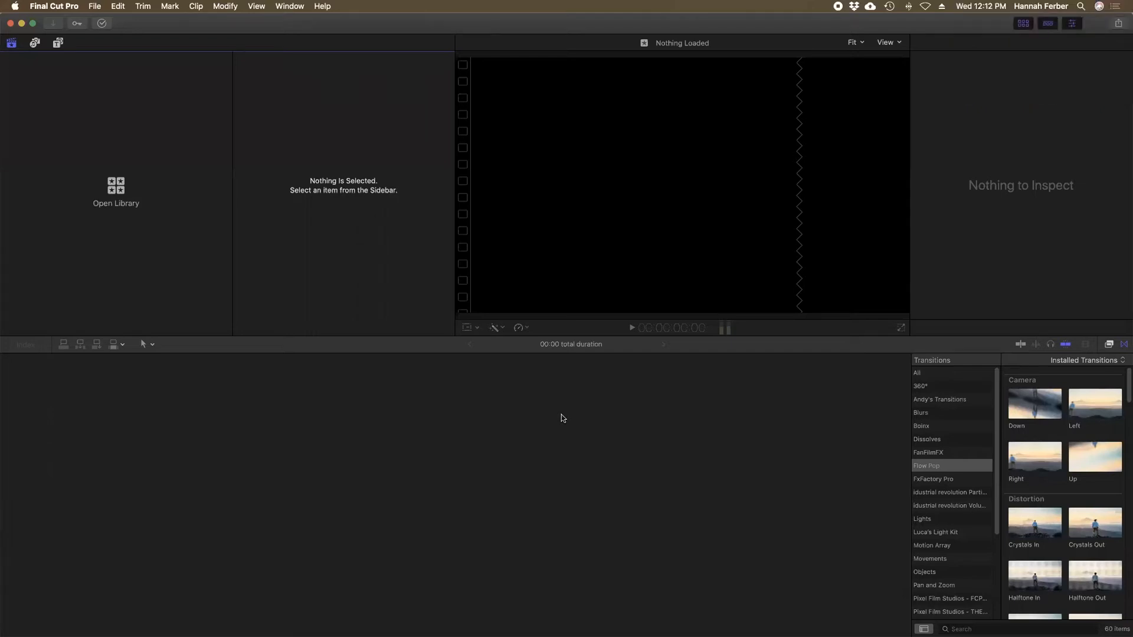
click(97, 6)
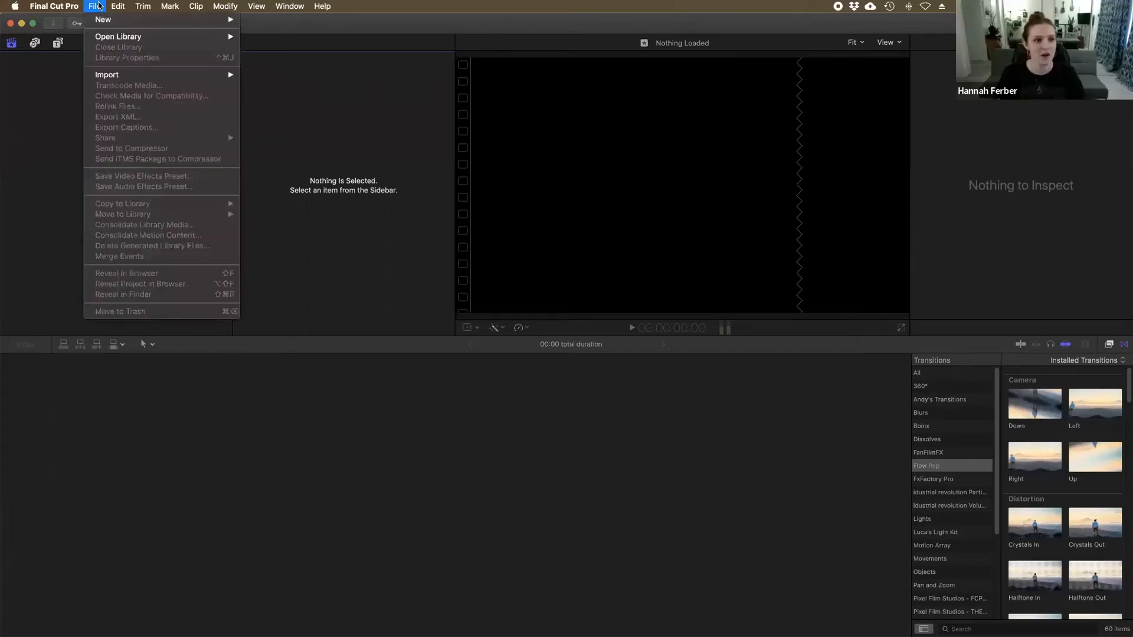
mouse_move(115, 42)
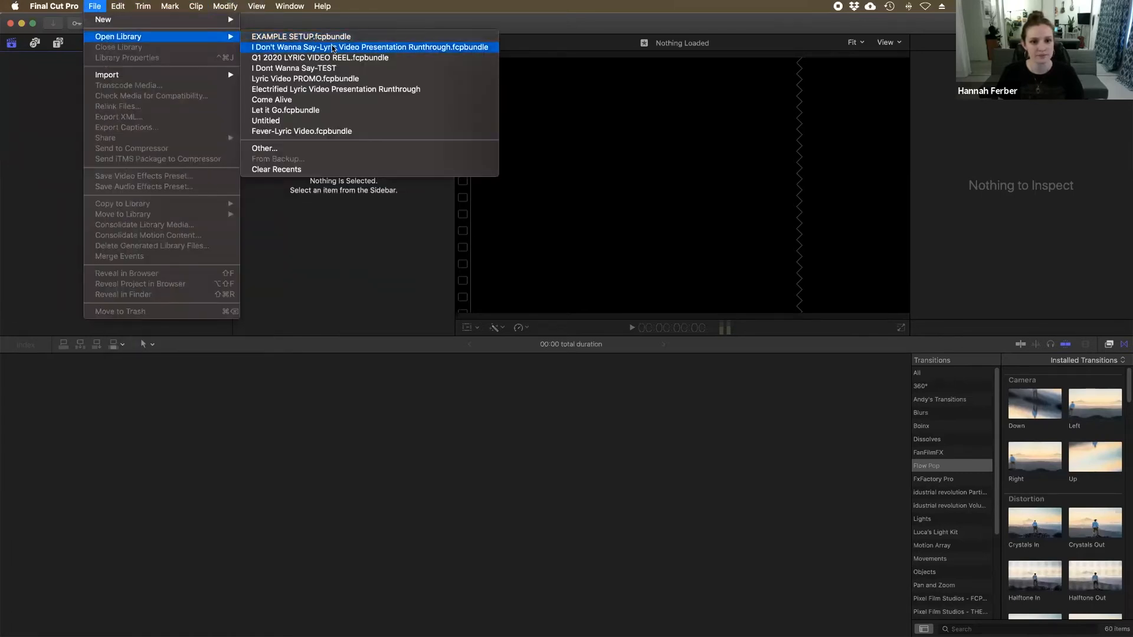
click(359, 48)
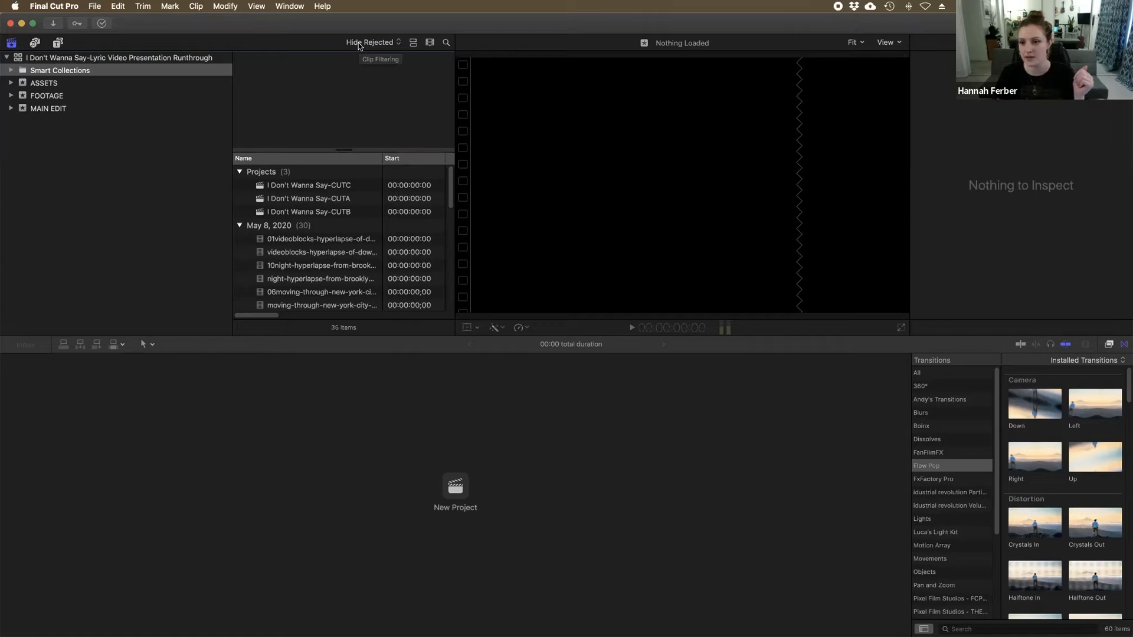
View the I Don't Wanna Say CUTB, CUTA and CUTC projects in the MAIN EDIT event.
click(55, 109)
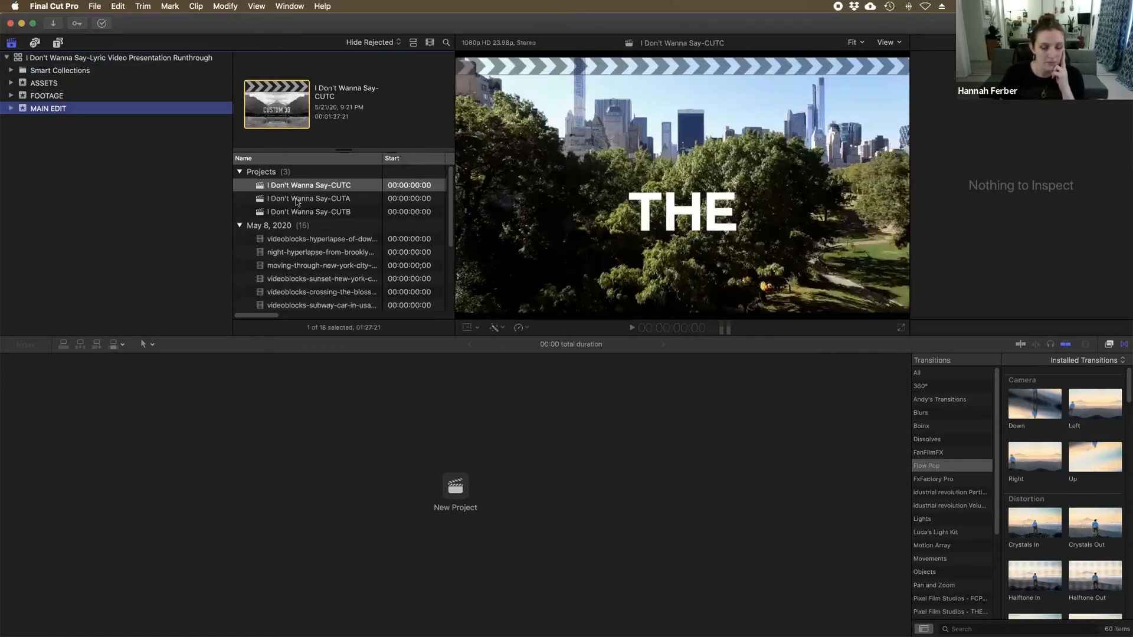
click(299, 213)
click(307, 197)
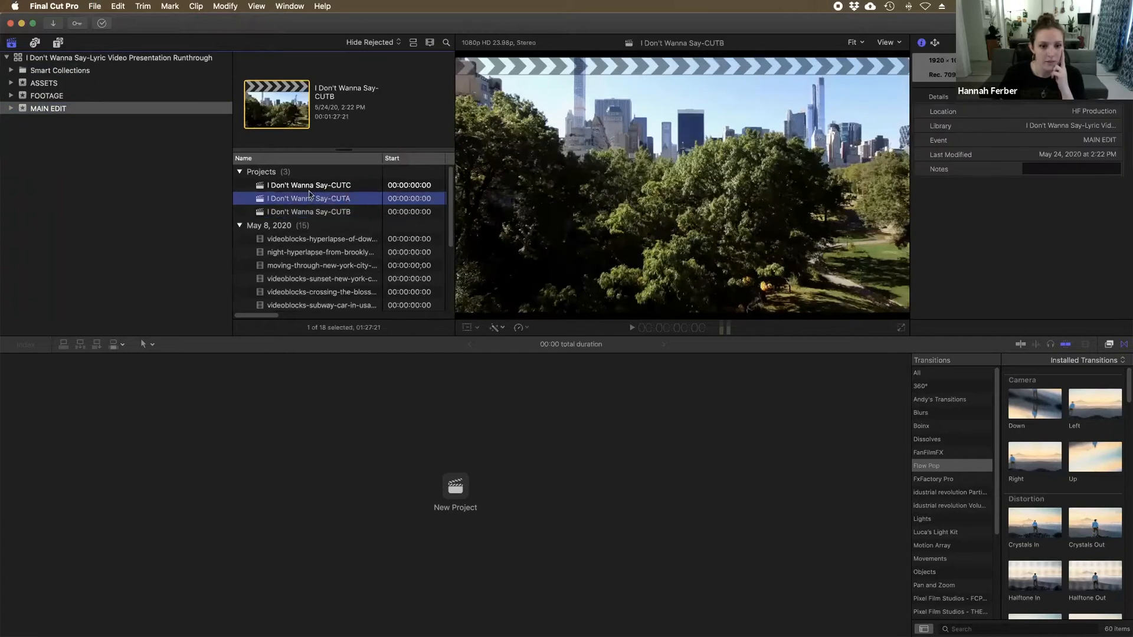
click(309, 190)
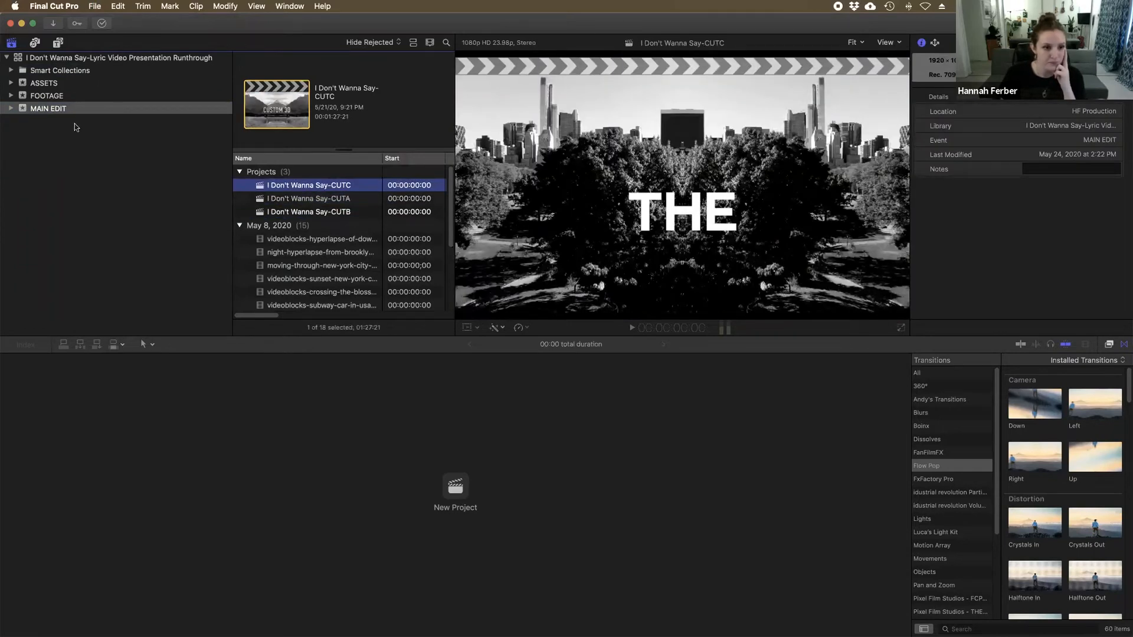
Look through the clip list in the FOOTAGE event and view the contents of the ASSETS event.
click(59, 96)
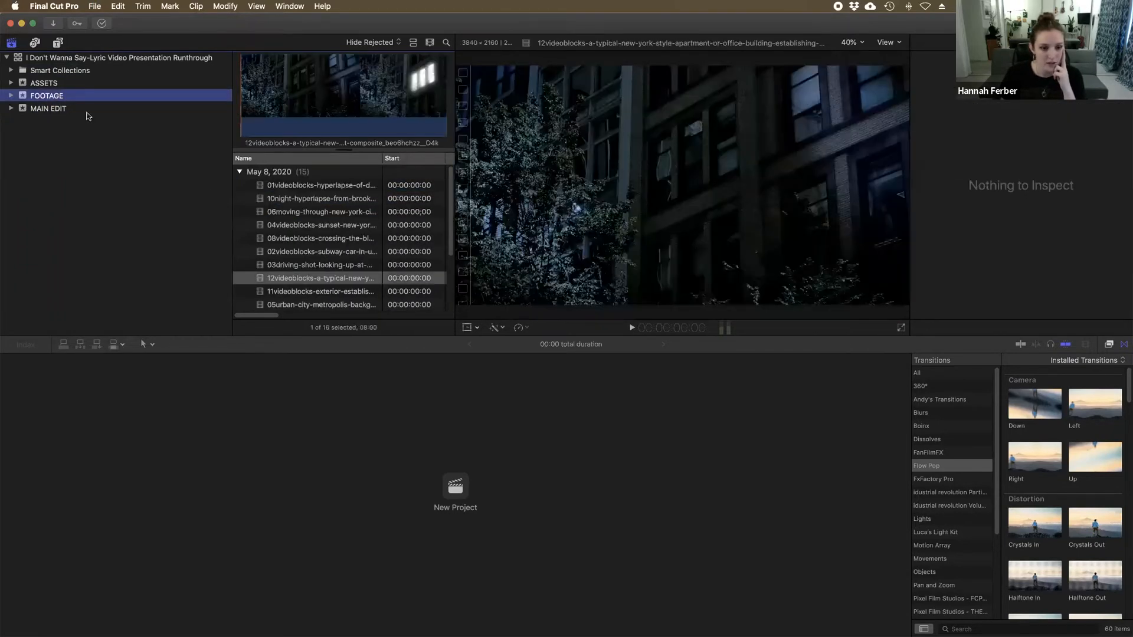
scroll(349, 255, down, 5)
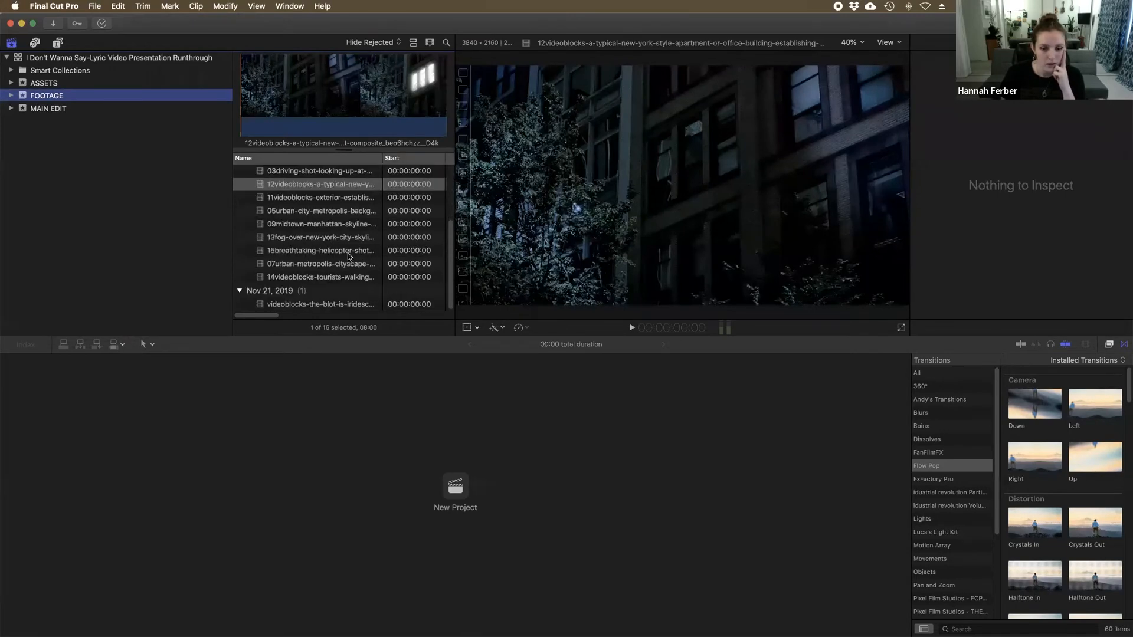
scroll(348, 255, up, 5)
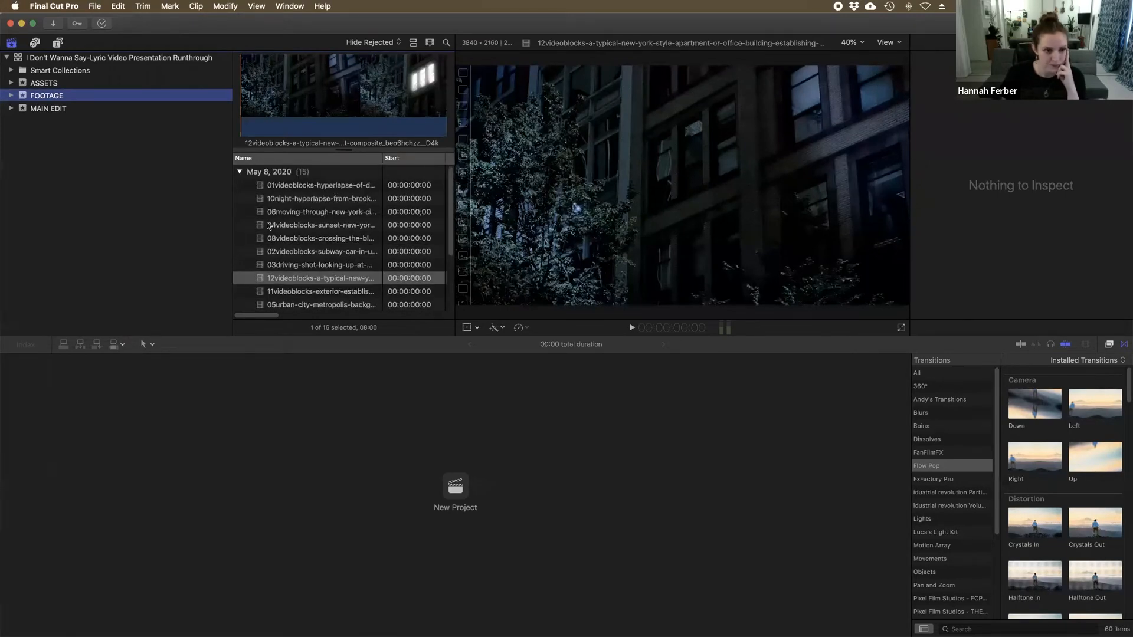
click(64, 84)
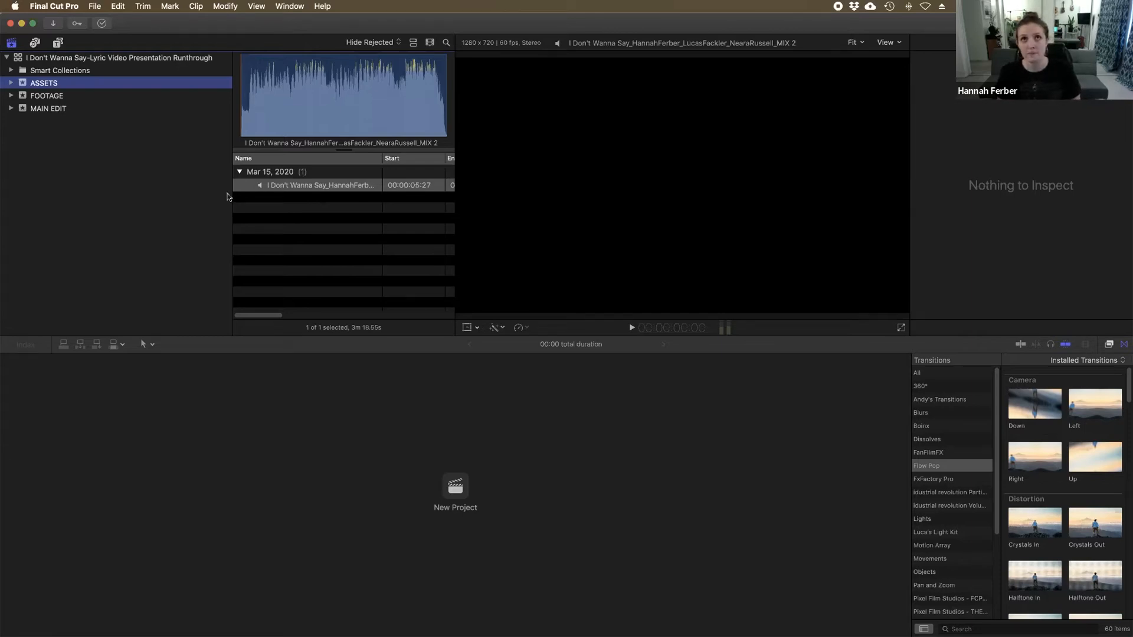
Switch to Chrome, open pixabay.com and set its search type to Videos.
click(20, 24)
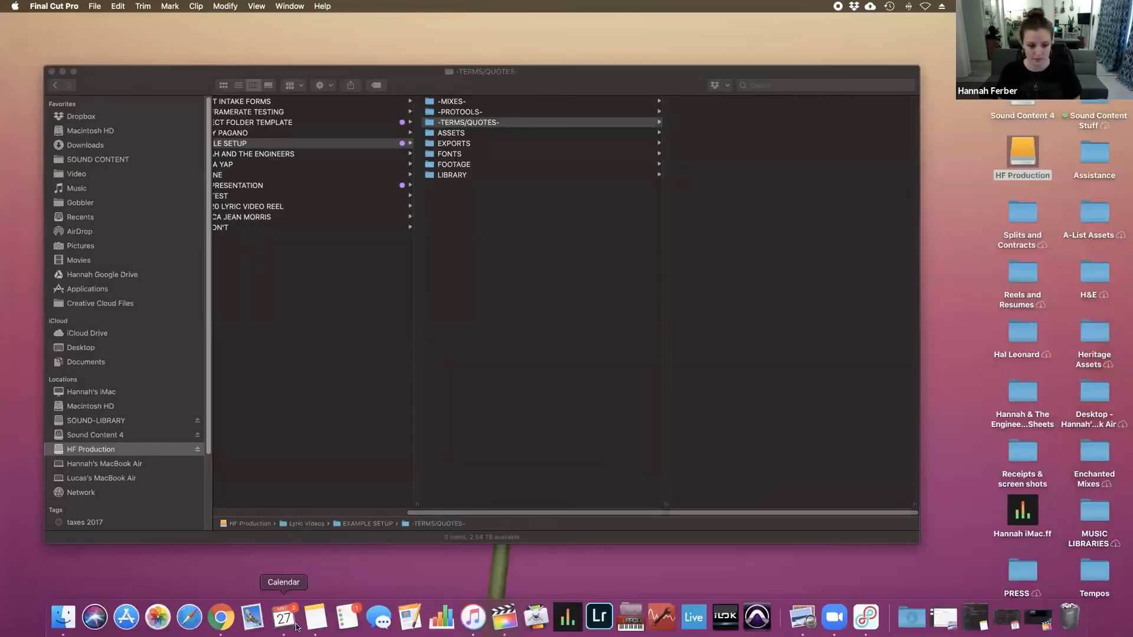
click(220, 618)
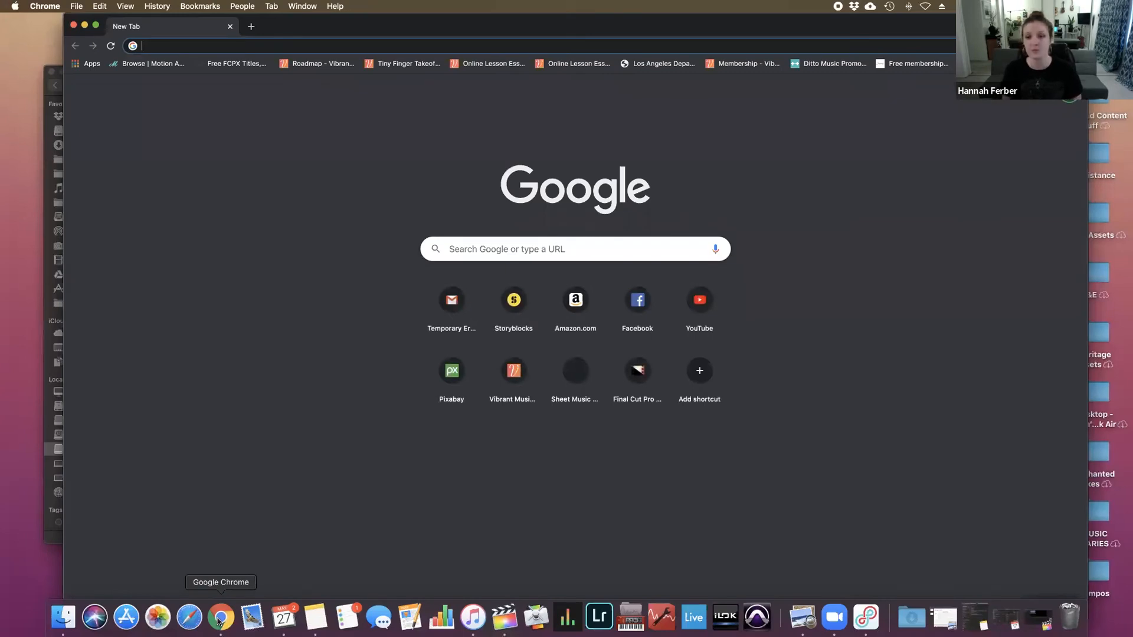
text(pixab)
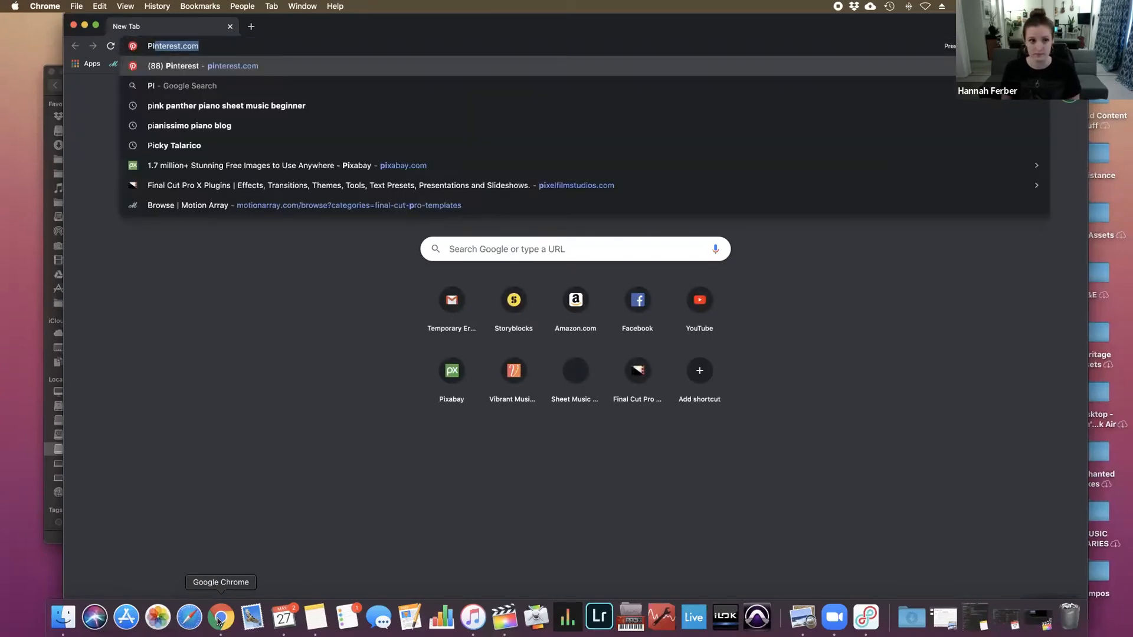
key(Return)
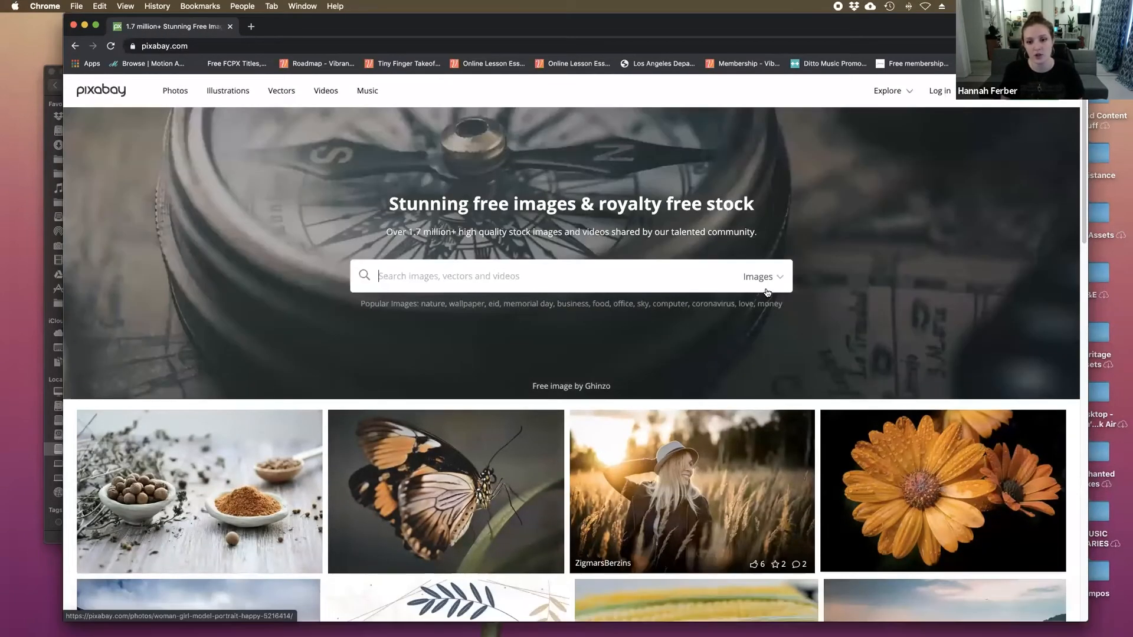
click(768, 289)
click(713, 383)
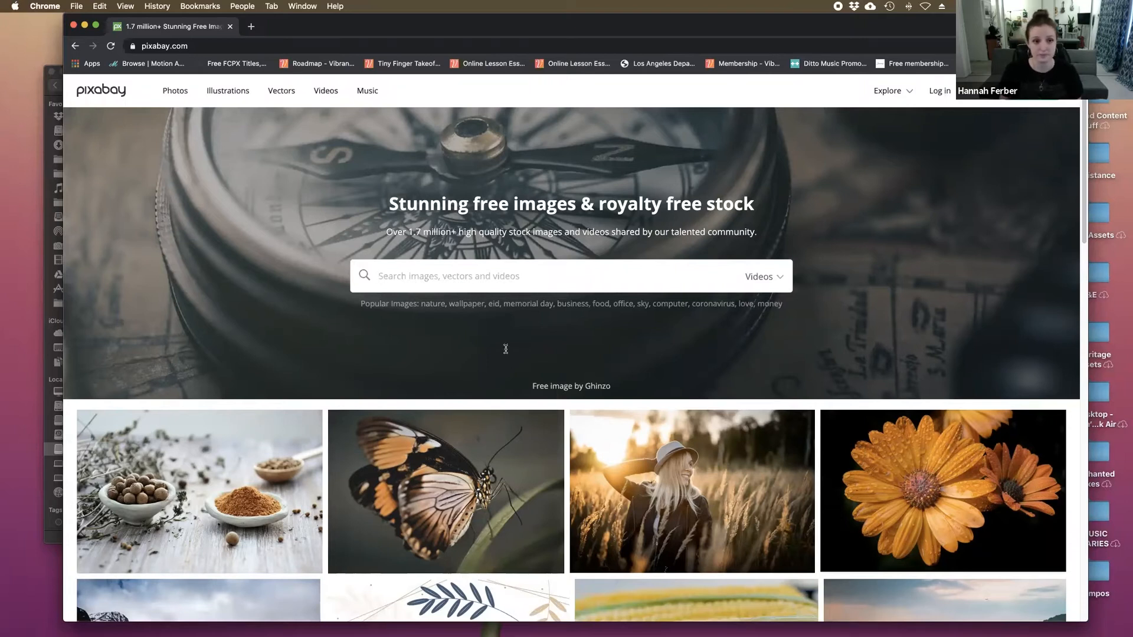
Open the stock footage site videoblocks.com in place of the Pixabay page.
click(447, 44)
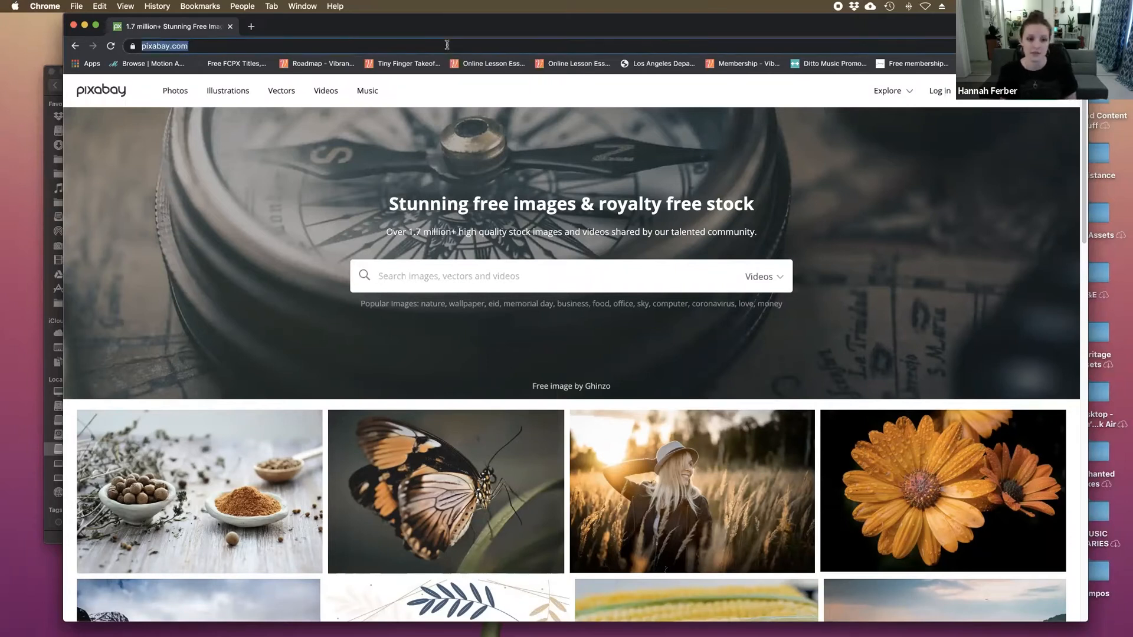
text(video)
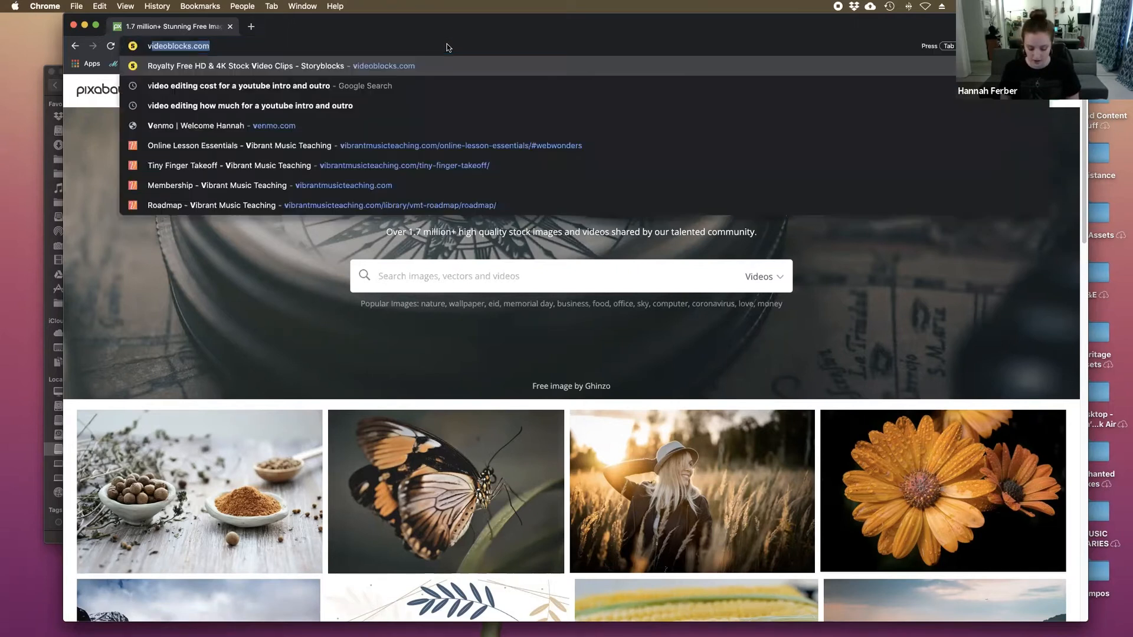
text(blocks.co)
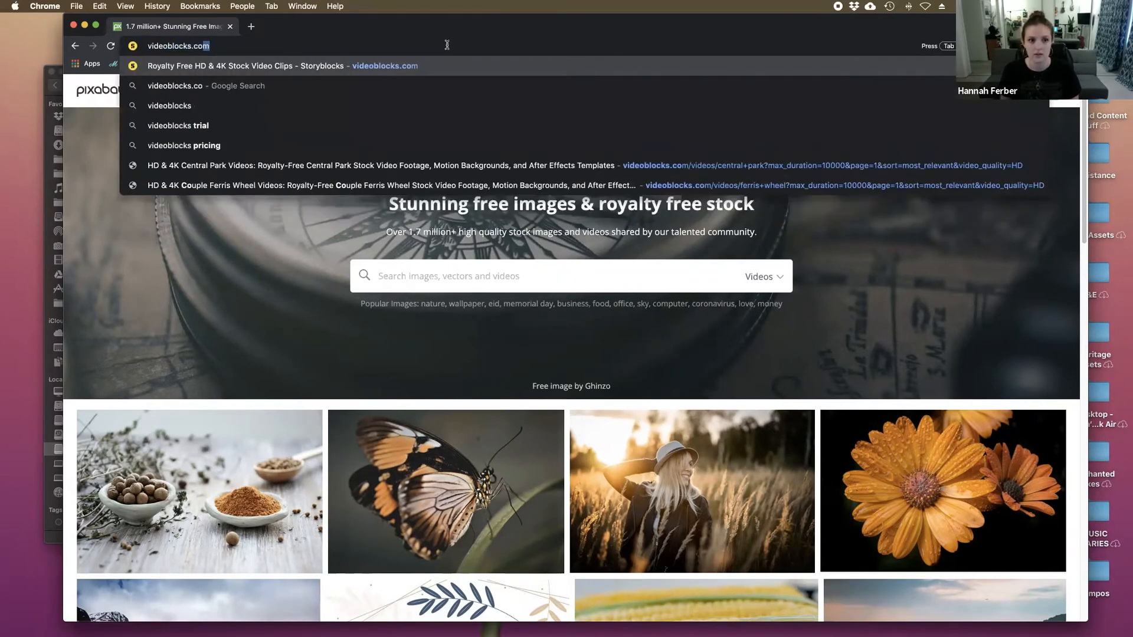
key(Return)
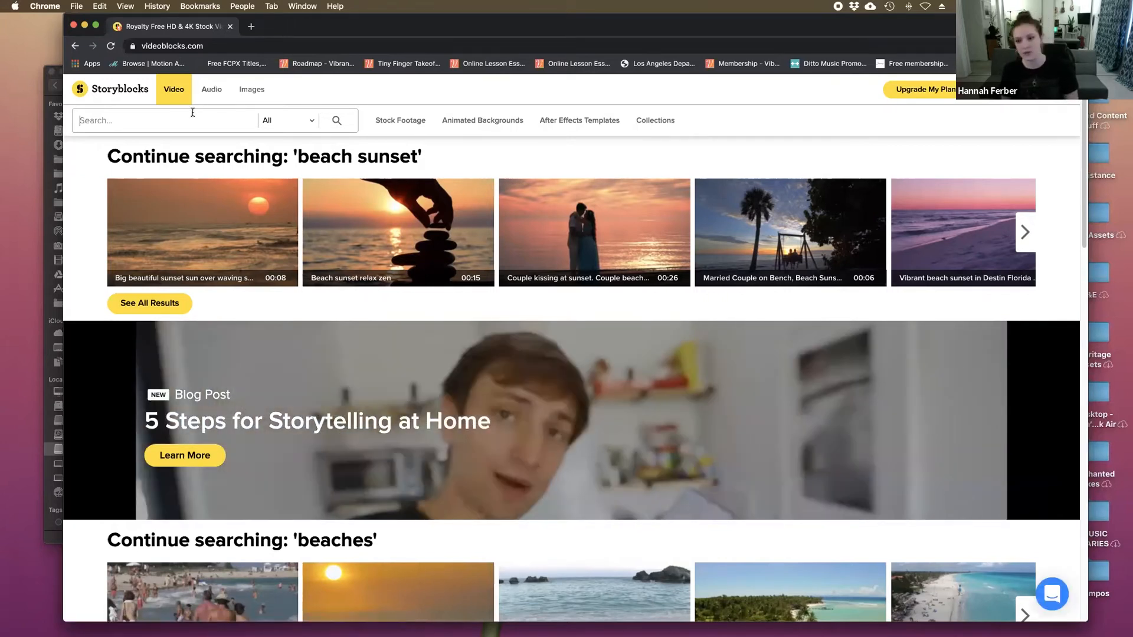
Search Storyblocks videos for "beaches" and browse the resulting clips.
text(hes)
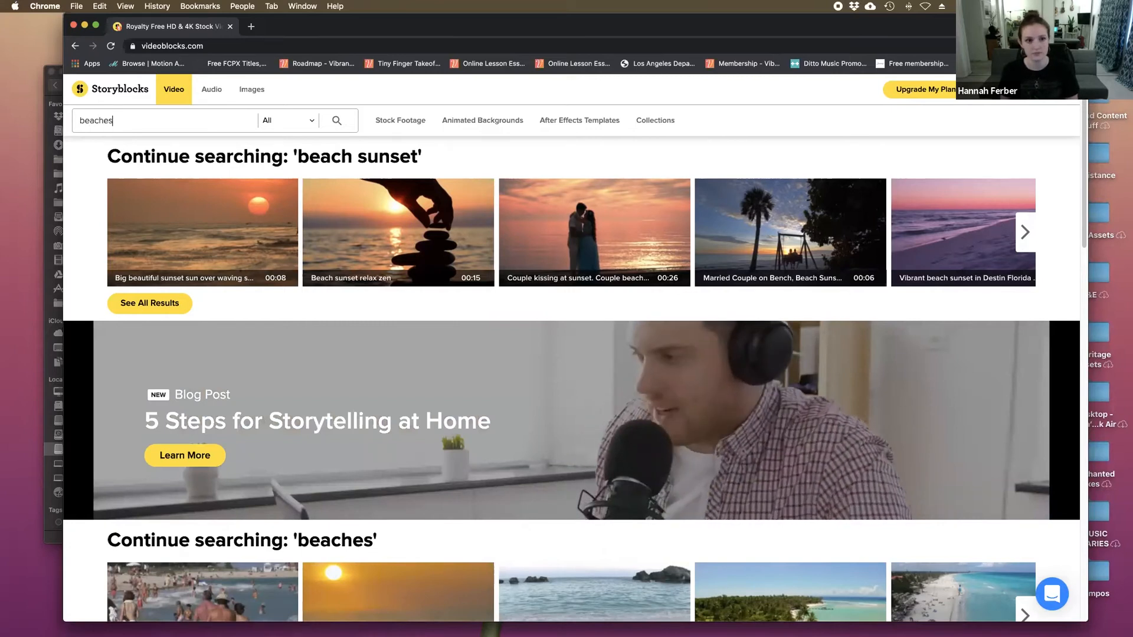
key(Return)
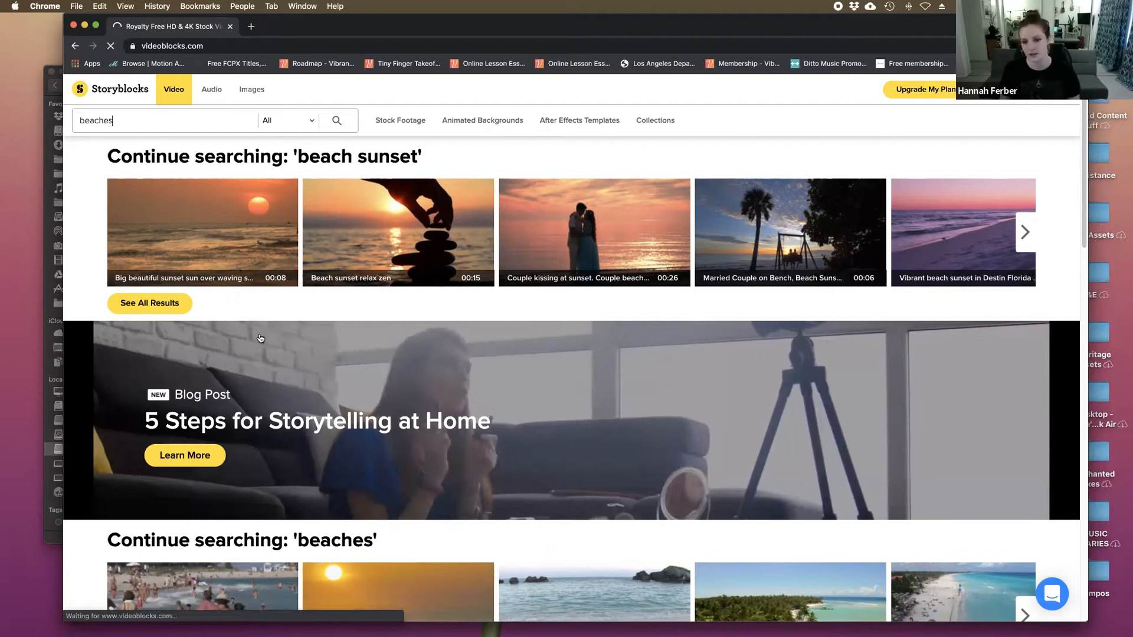
scroll(260, 338, down, 3)
scroll(260, 338, down, 6)
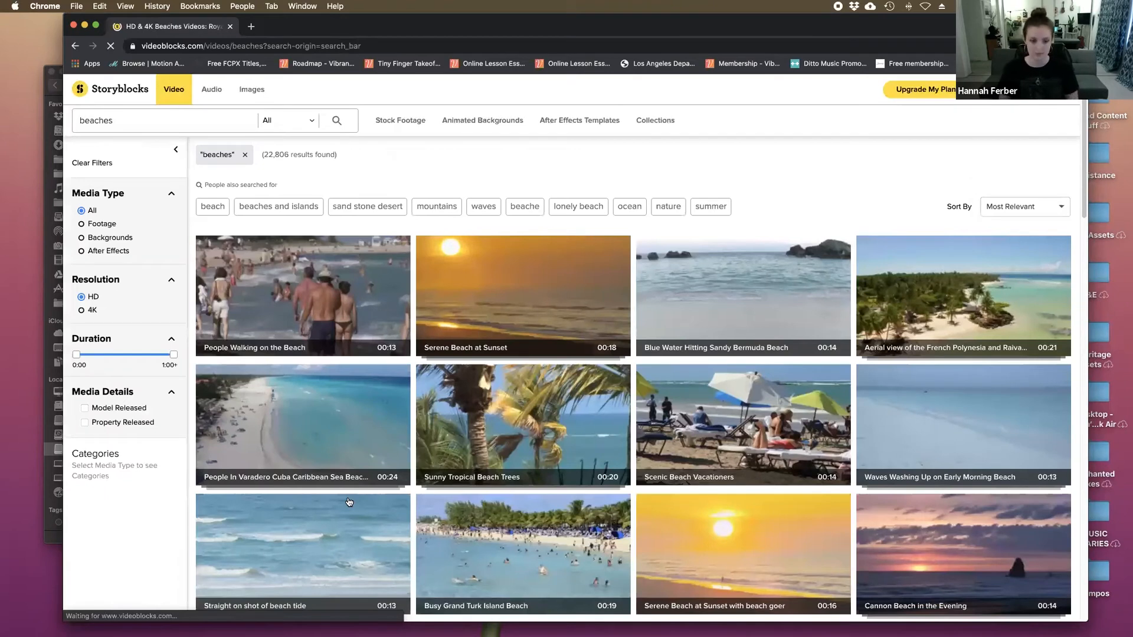
scroll(349, 502, down, 3)
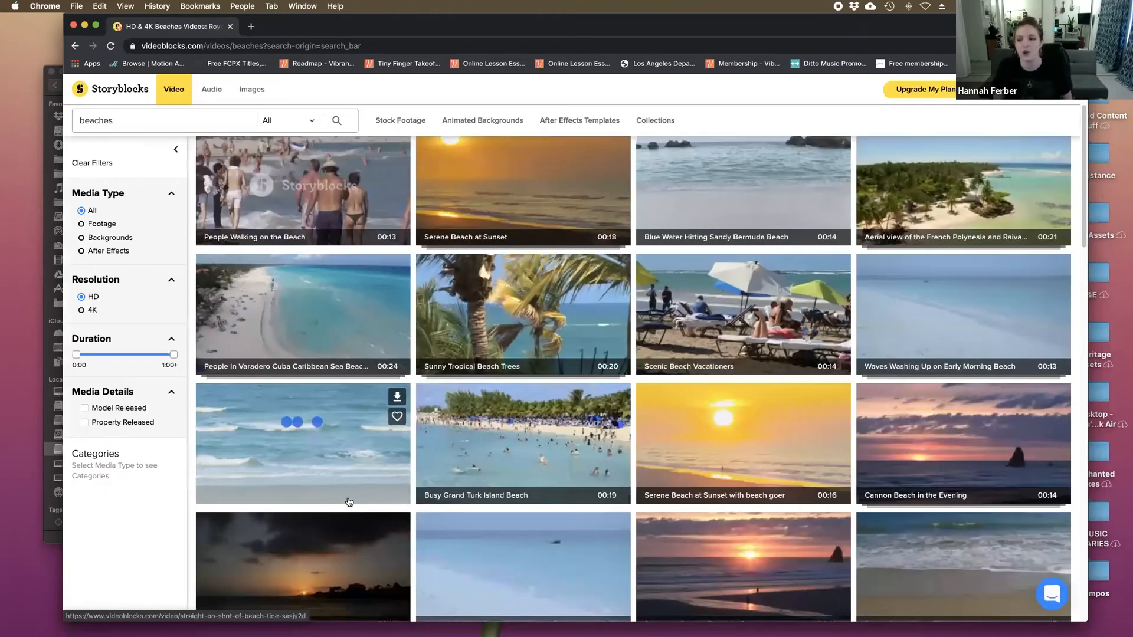
scroll(350, 503, down, 10)
scroll(350, 502, down, 3)
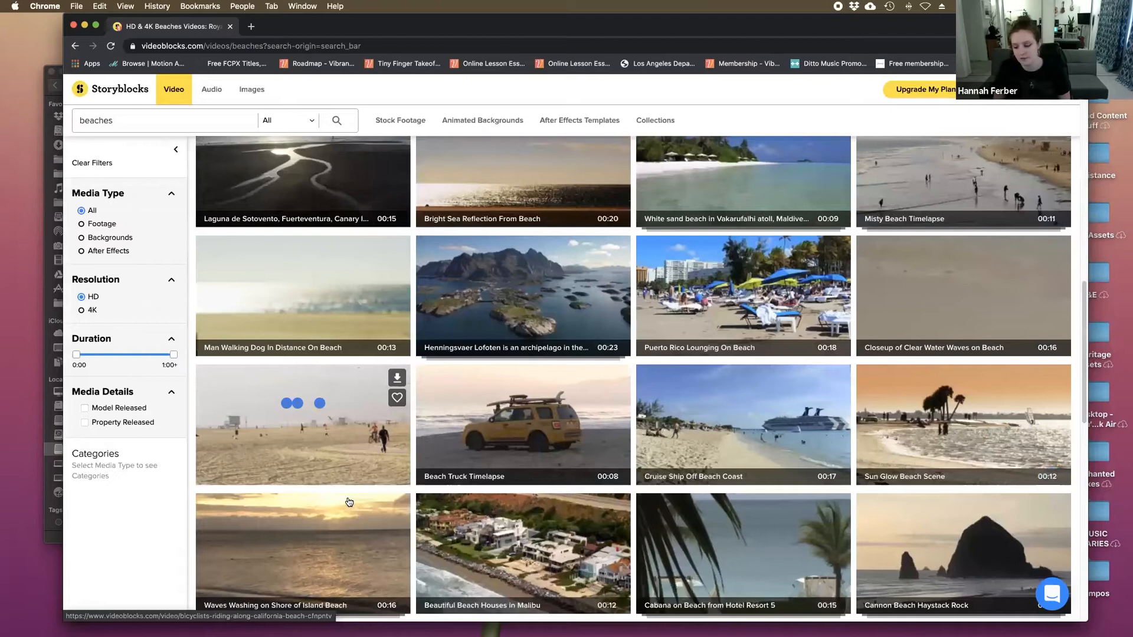
scroll(349, 502, up, 15)
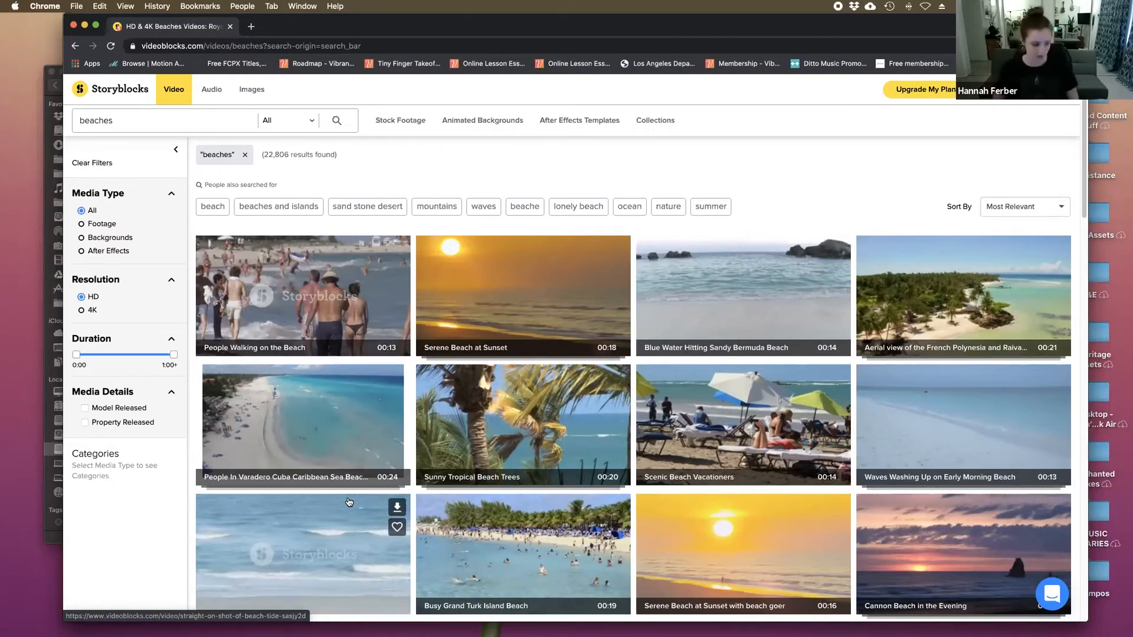
Switch back to Final Cut Pro and preview the FOOTAGE clips one by one, from the 01videoblocks-hyperlapse clip on, ending on the 15breathtaking-helicopter-shot clip.
click(85, 25)
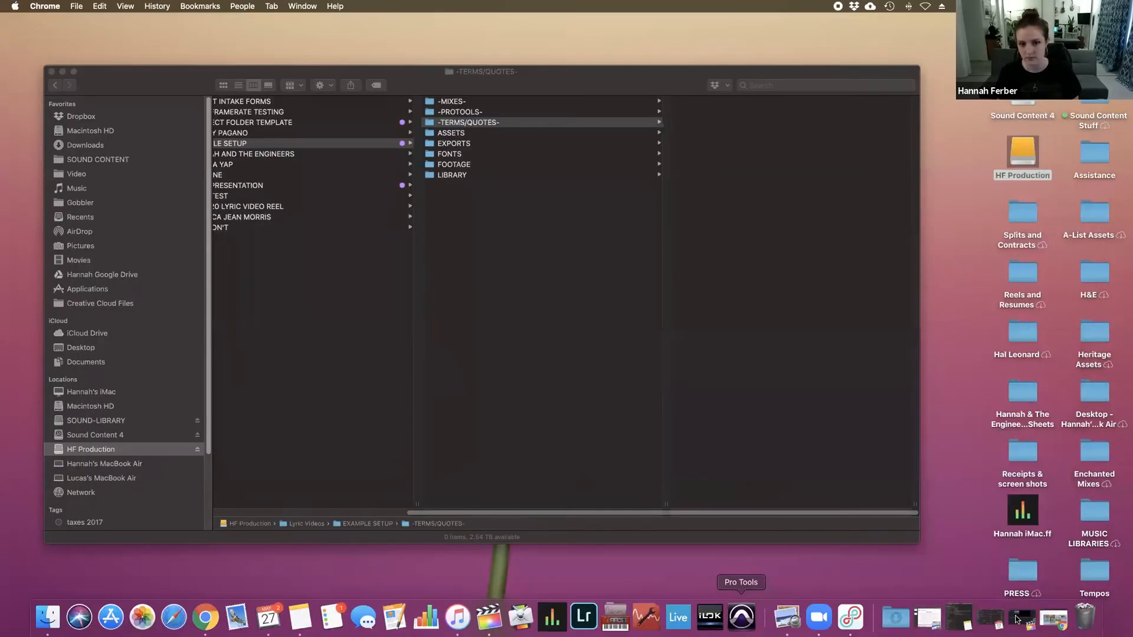
click(1016, 620)
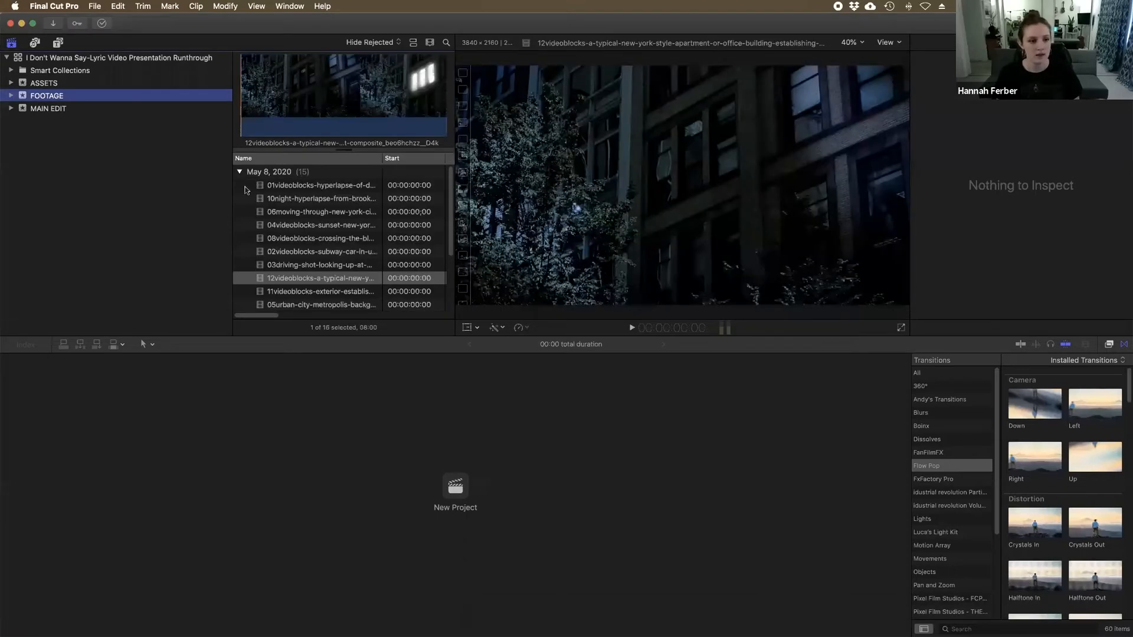
click(324, 187)
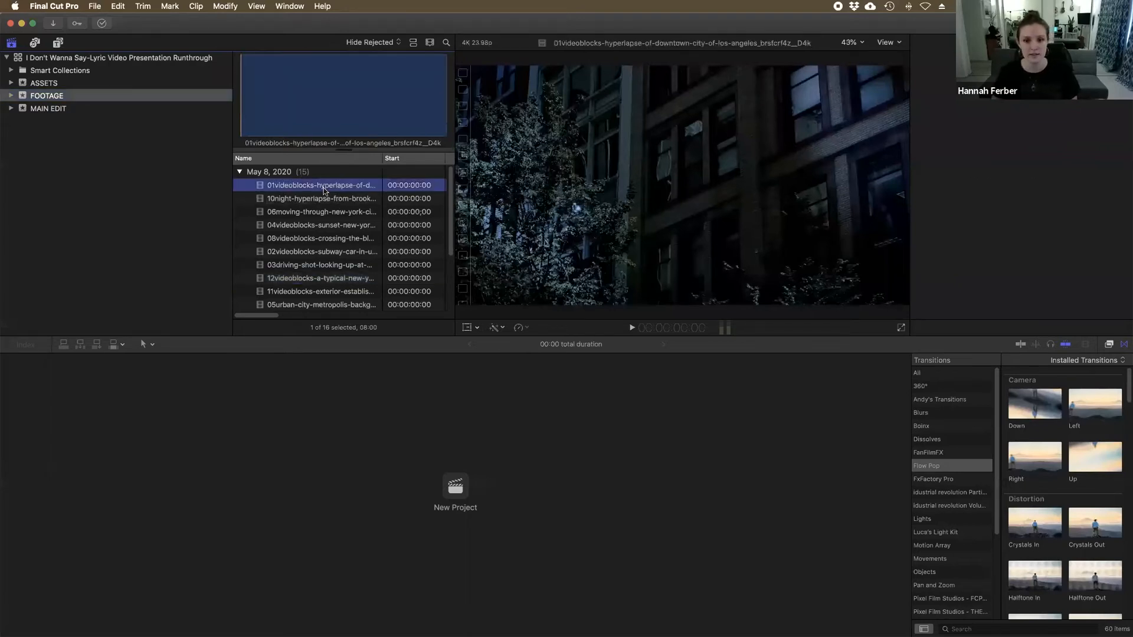
key(Down)
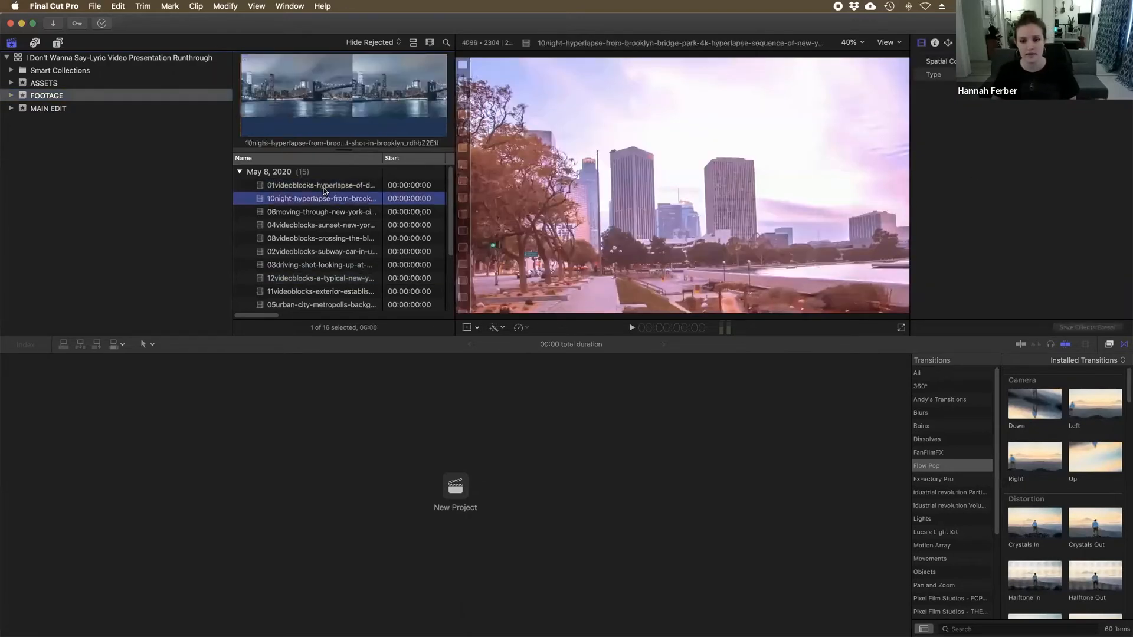
key(Down)
key(Down)
key(Down)
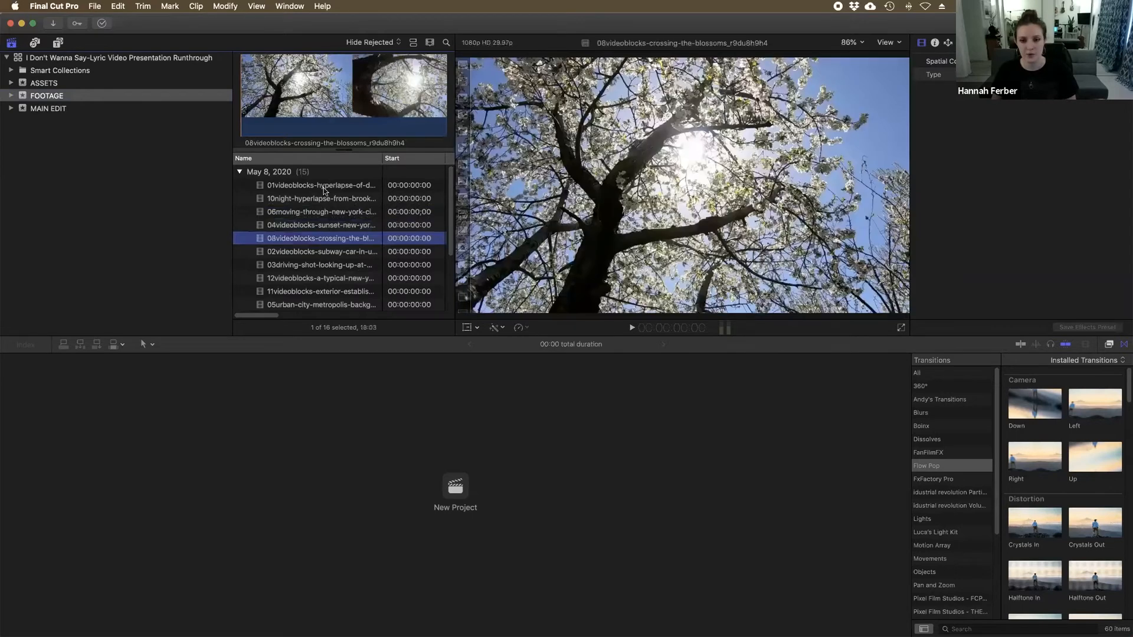
key(Down)
key(Down)
key(Down)
key(Down)
key(Down)
key(Down)
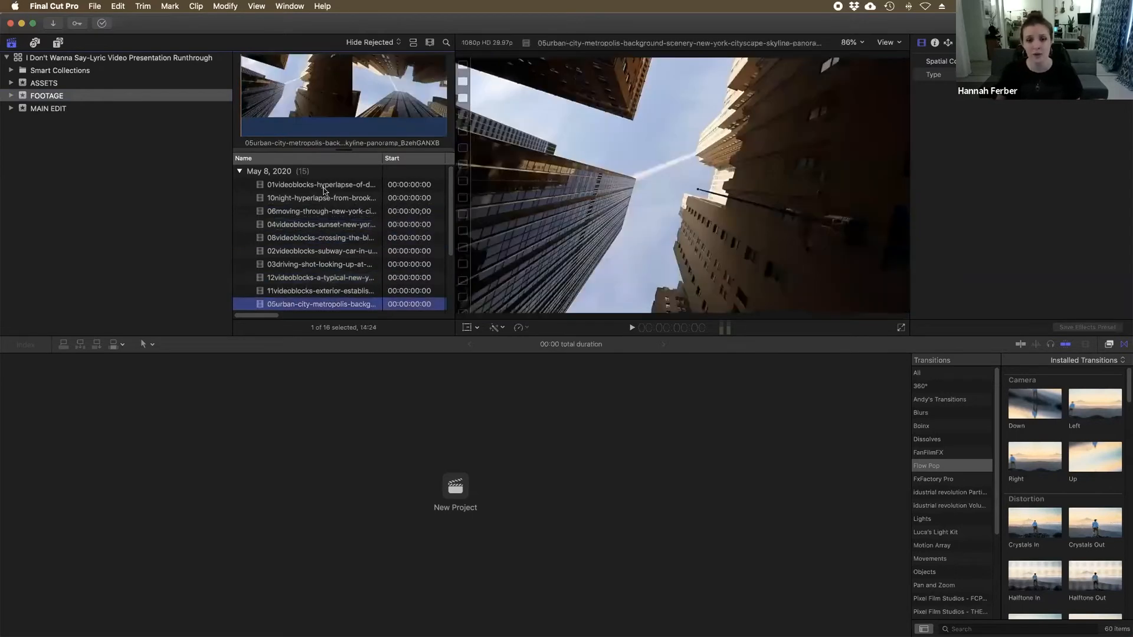
key(Down)
key(Down)
key(Down)
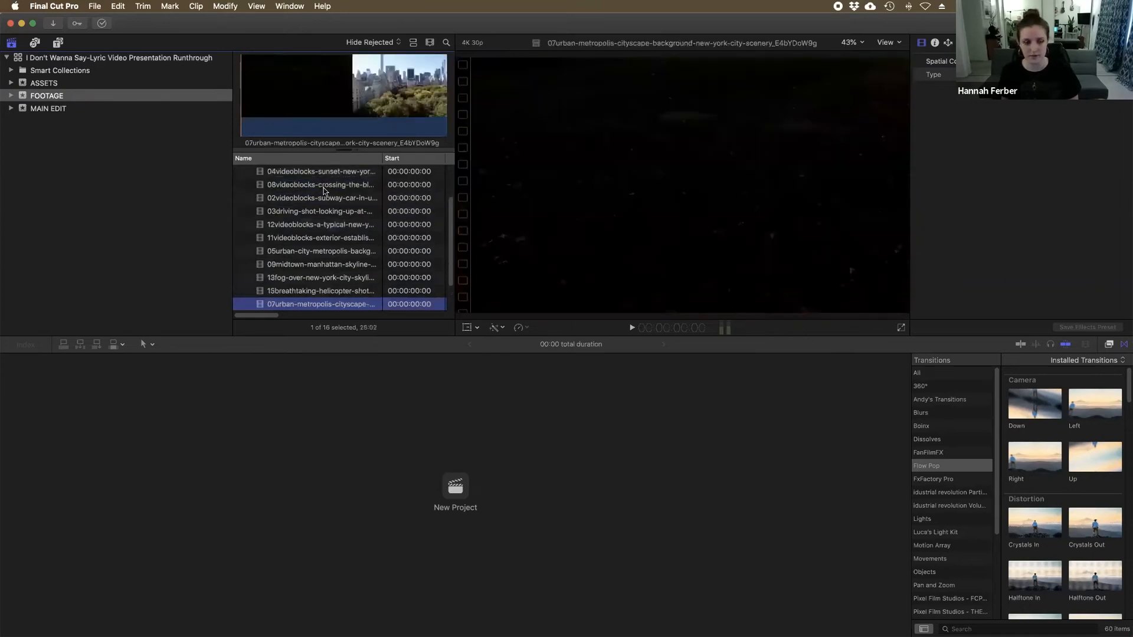
key(Down)
key(Down)
key(Up)
key(Up)
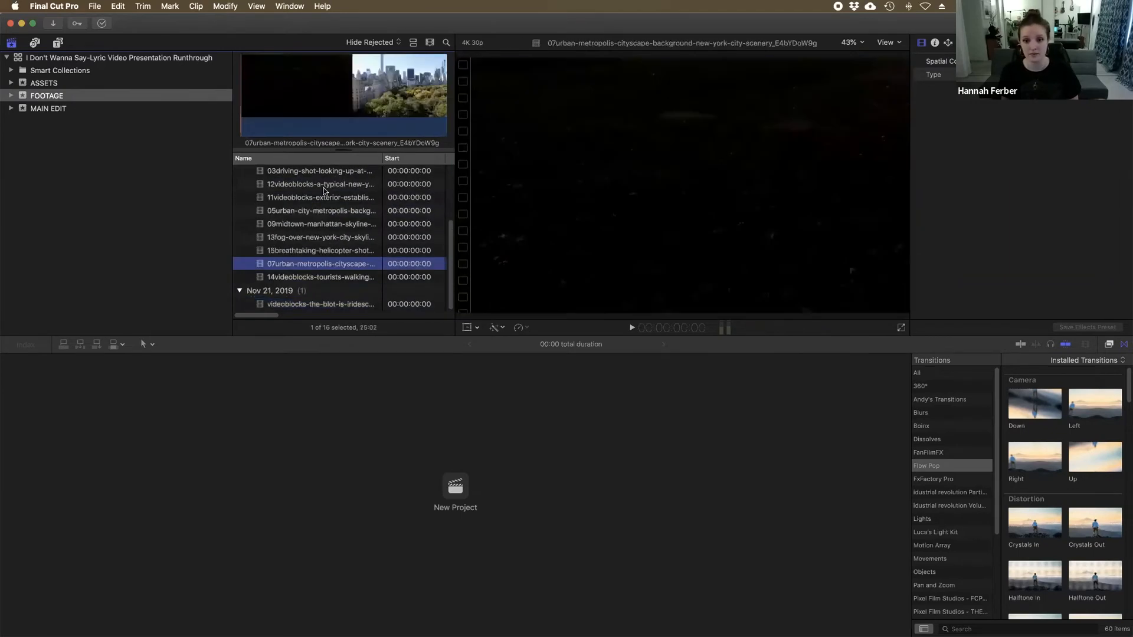
key(Up)
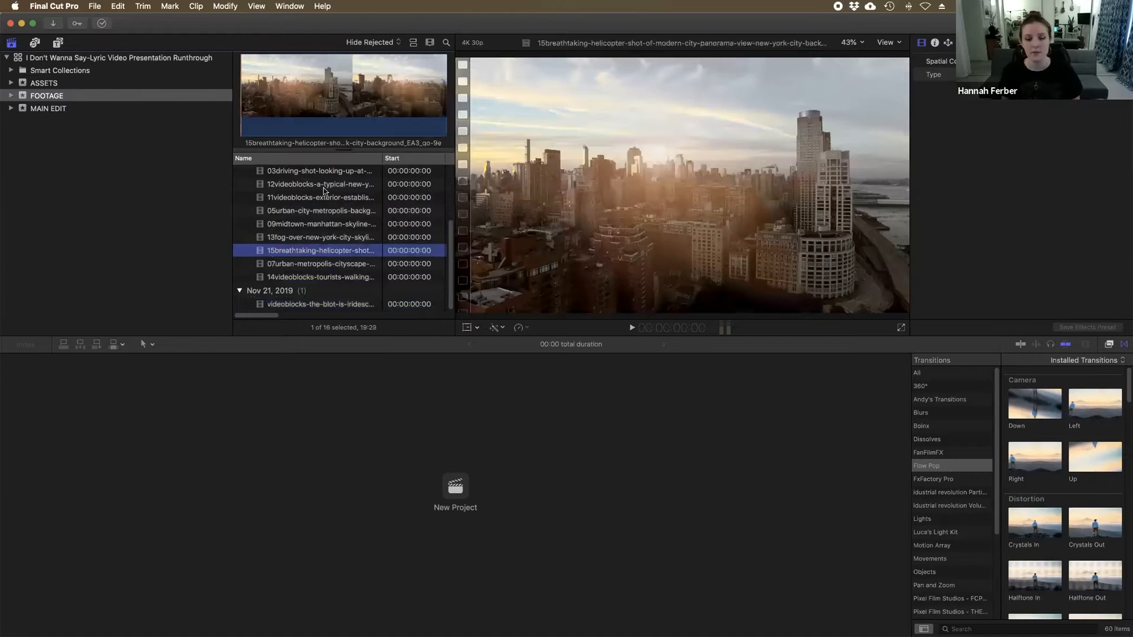
Preview the FOOTAGE clips in reverse order, back up to the 01videoblocks-hyperlapse clip.
key(Up)
key(Up)
key(Up)
key(Up)
key(Up)
key(Up)
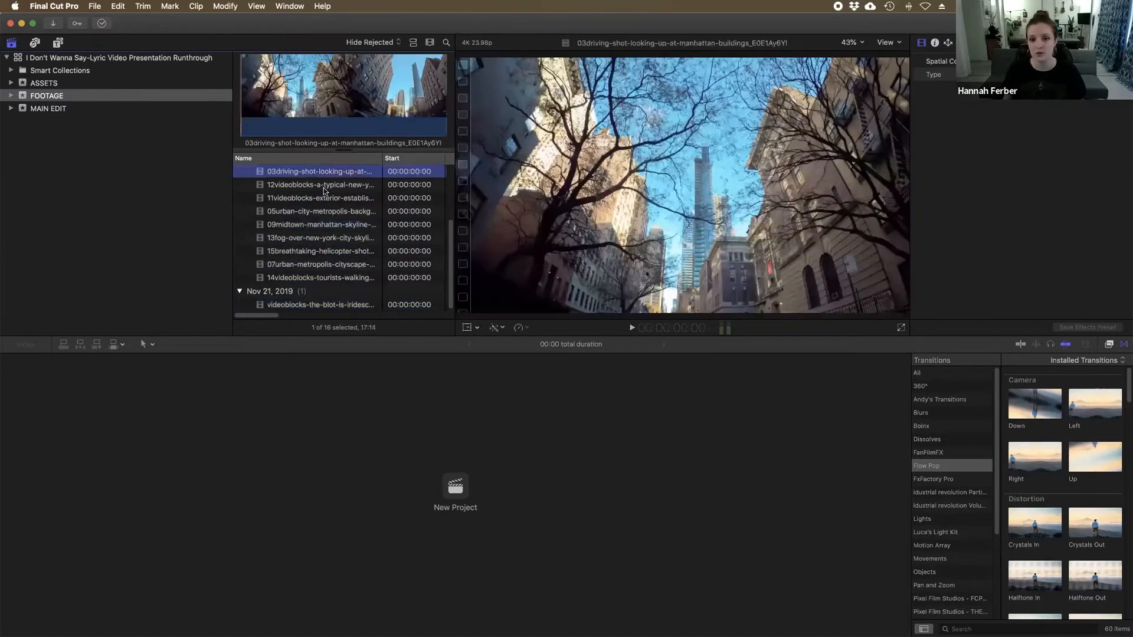
key(Up)
key(Up)
key(Up)
key(Up)
key(Up)
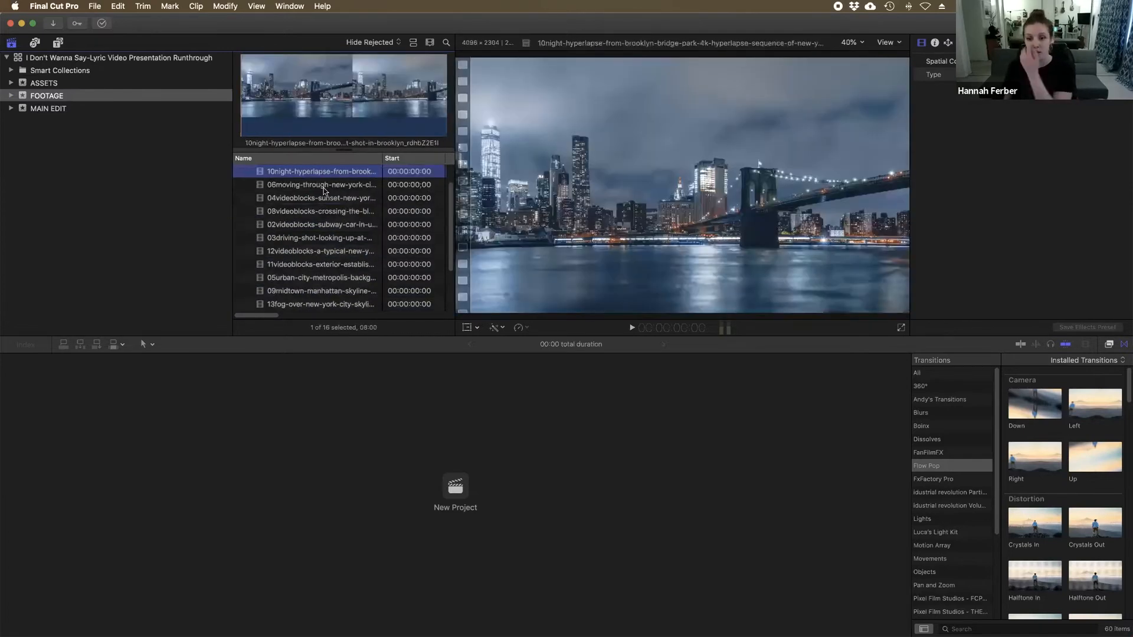
key(Up)
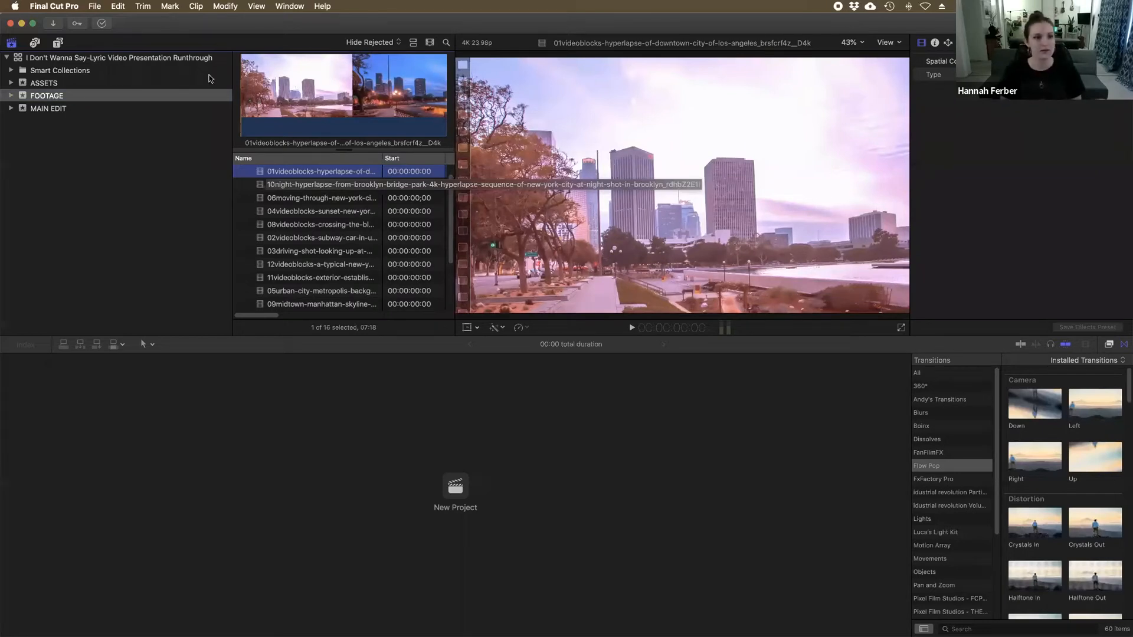
Open the I Don't Wanna Say-CUTA project from the MAIN EDIT event and connect the song from ASSETS at the start of its timeline.
click(48, 109)
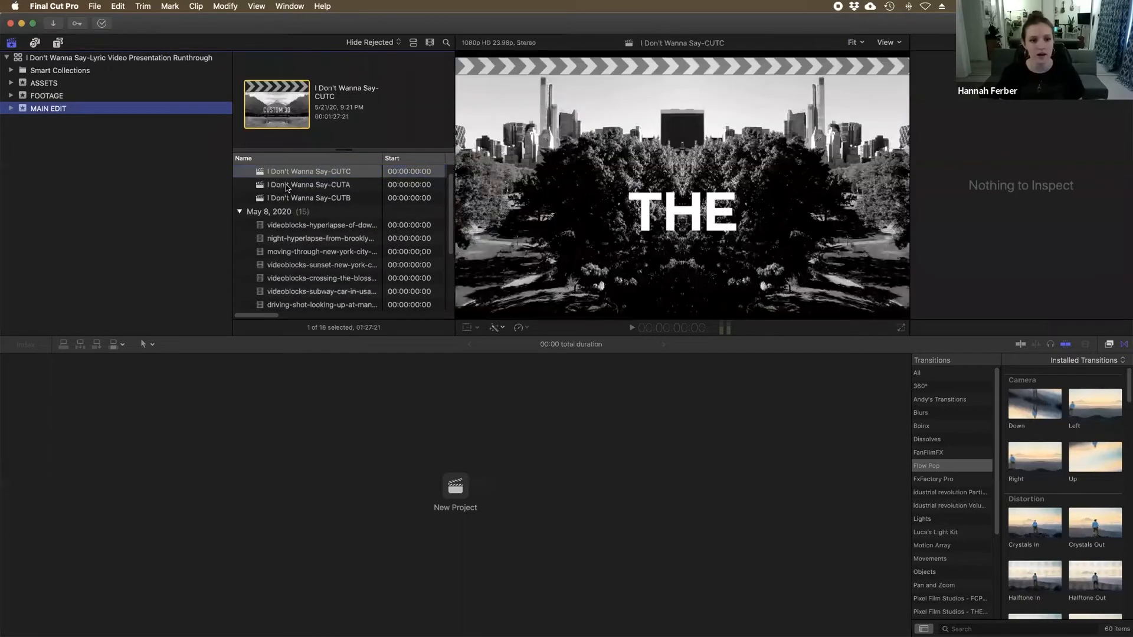
double_click(287, 188)
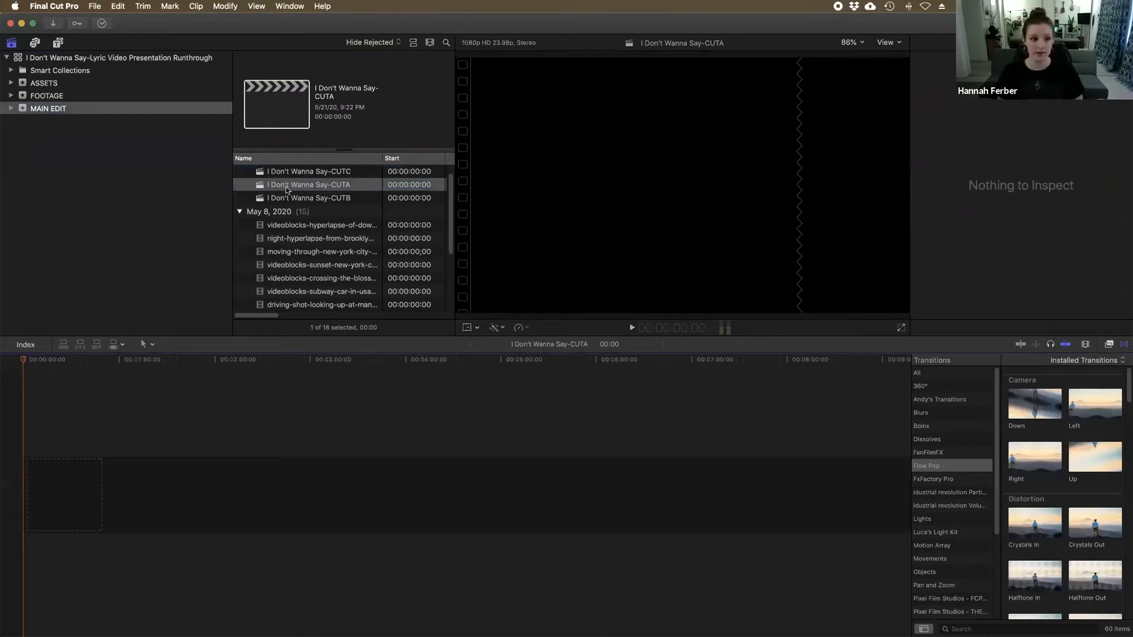
click(50, 82)
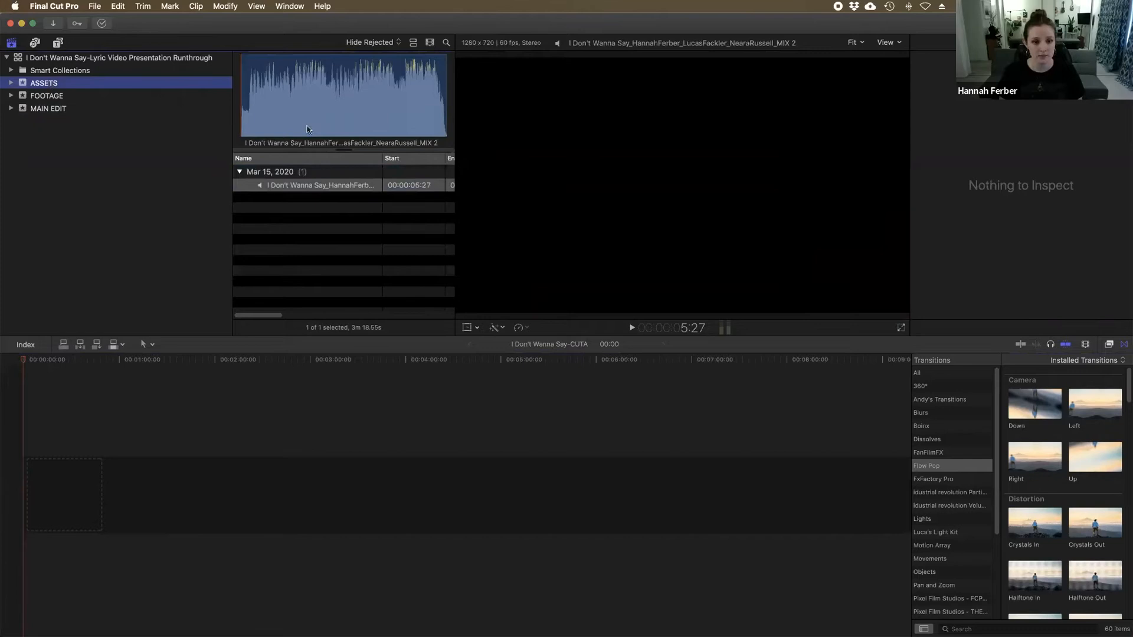
click(308, 187)
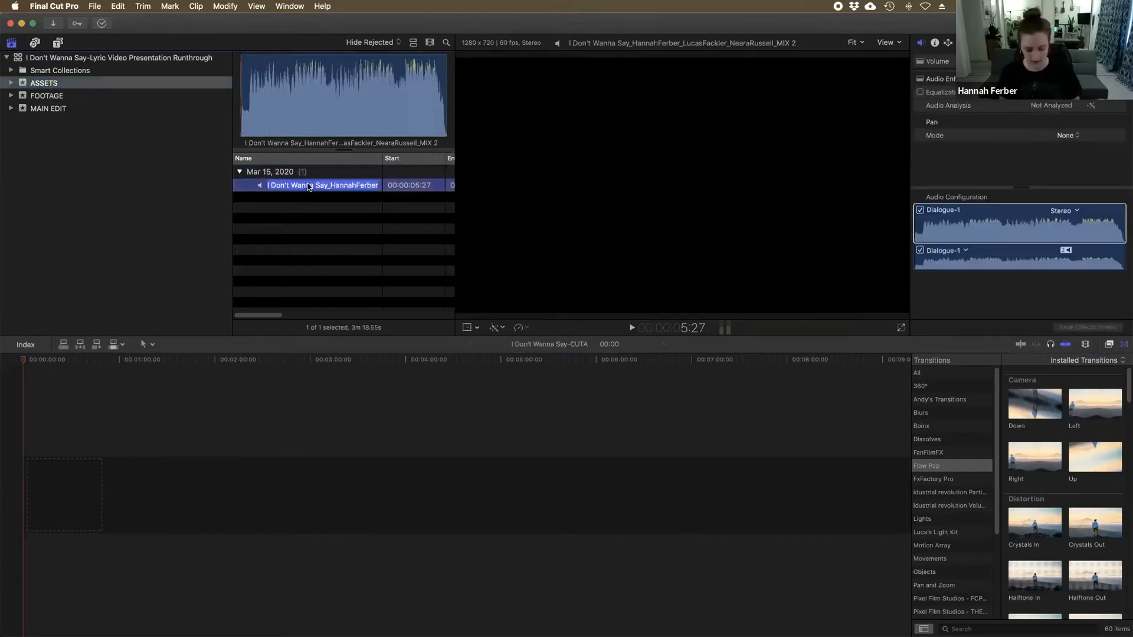
click(308, 186)
text(q)
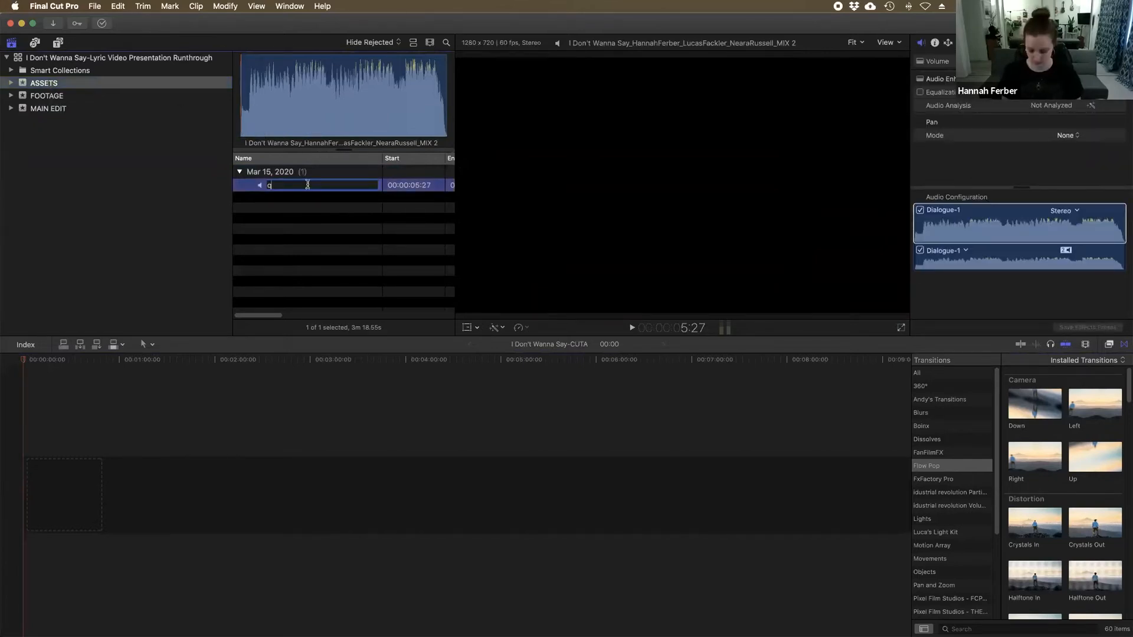
key(super+z)
key(Return)
key(q)
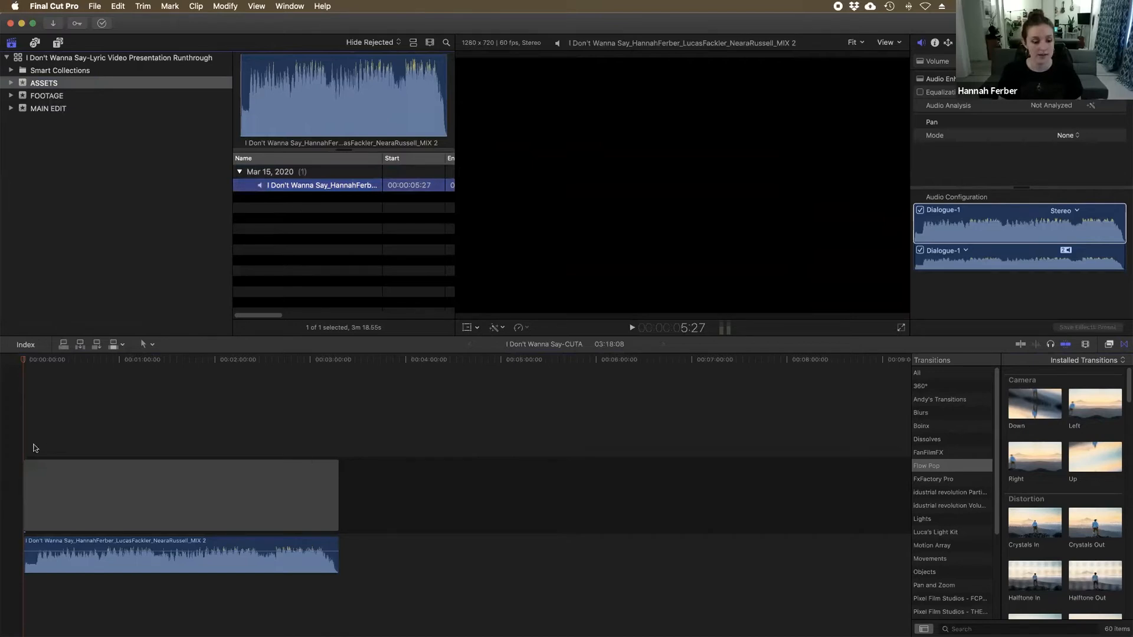
Play the song from the start and from about 20 seconds in, and return the playhead to the beginning.
click(20, 365)
key(space)
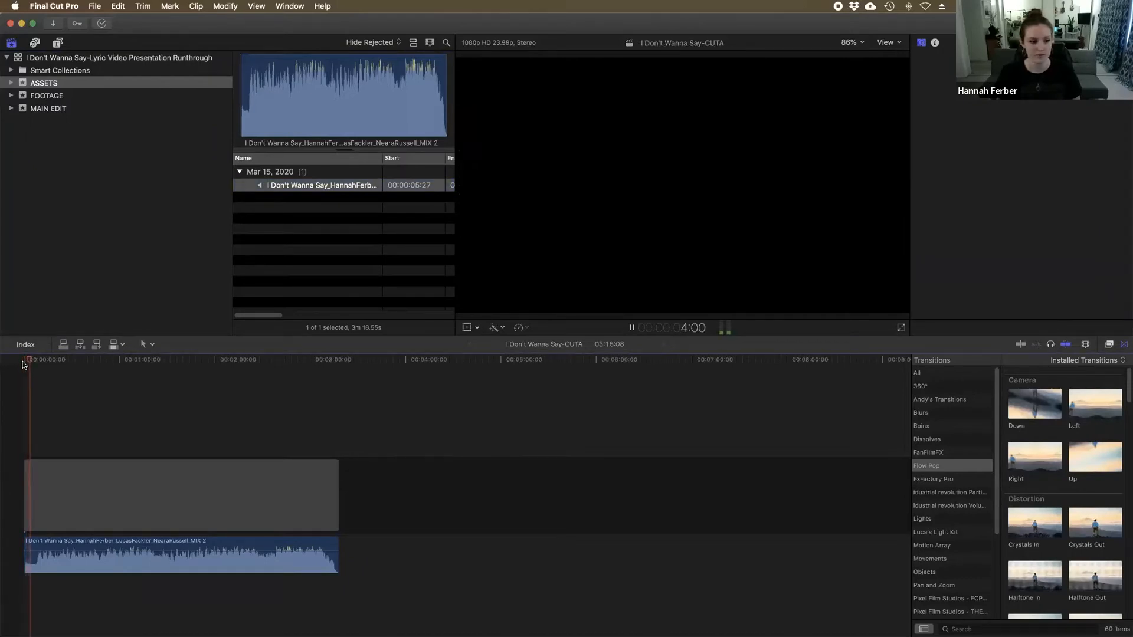
click(56, 360)
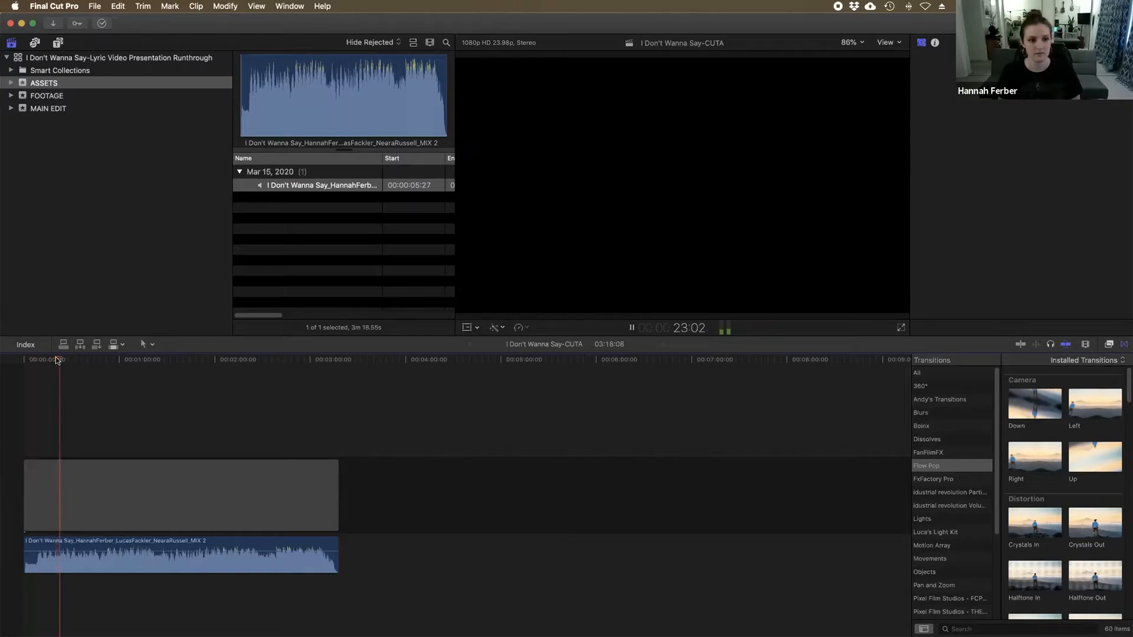
key(space)
key(Home)
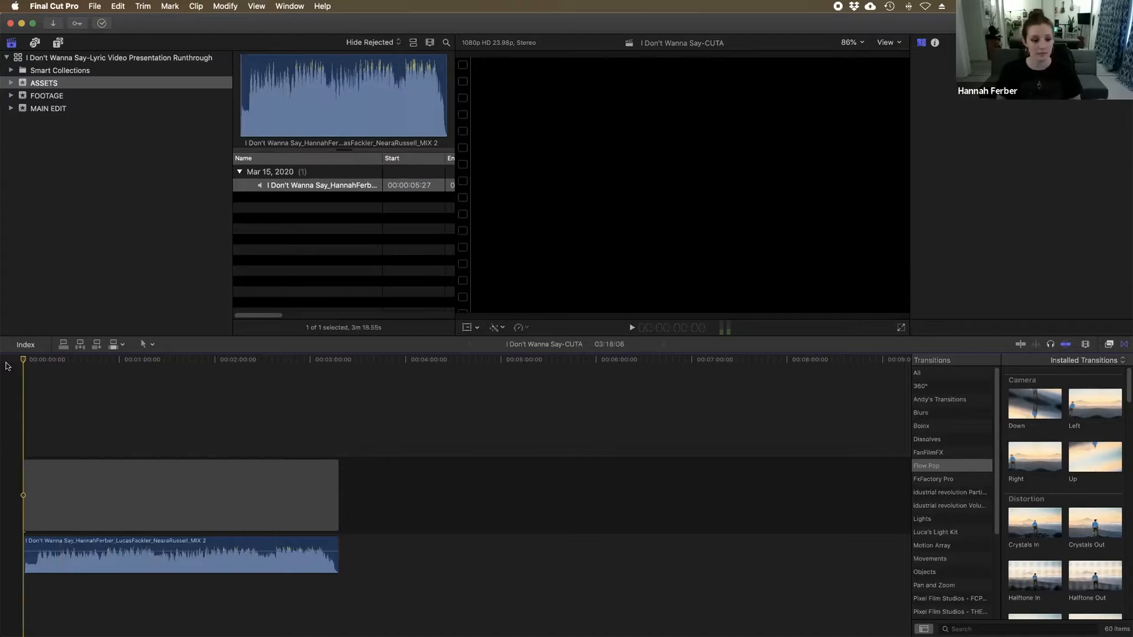
Listen to the song's intro from the start up to about 11 seconds, with the FOOTAGE event open.
key(super+equal)
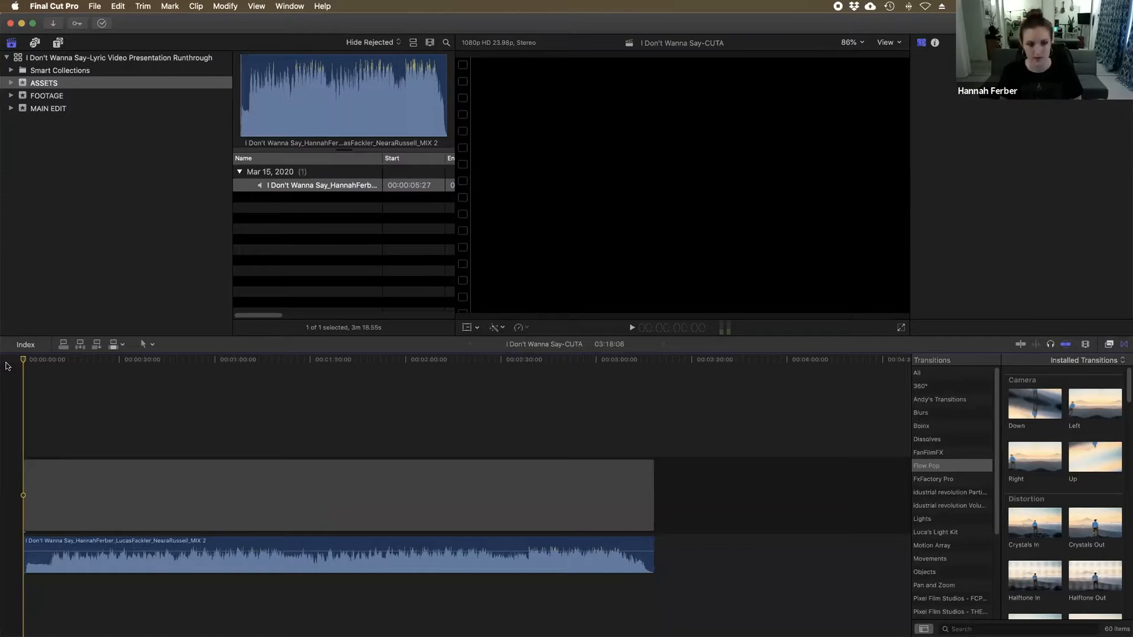
key(super+equal)
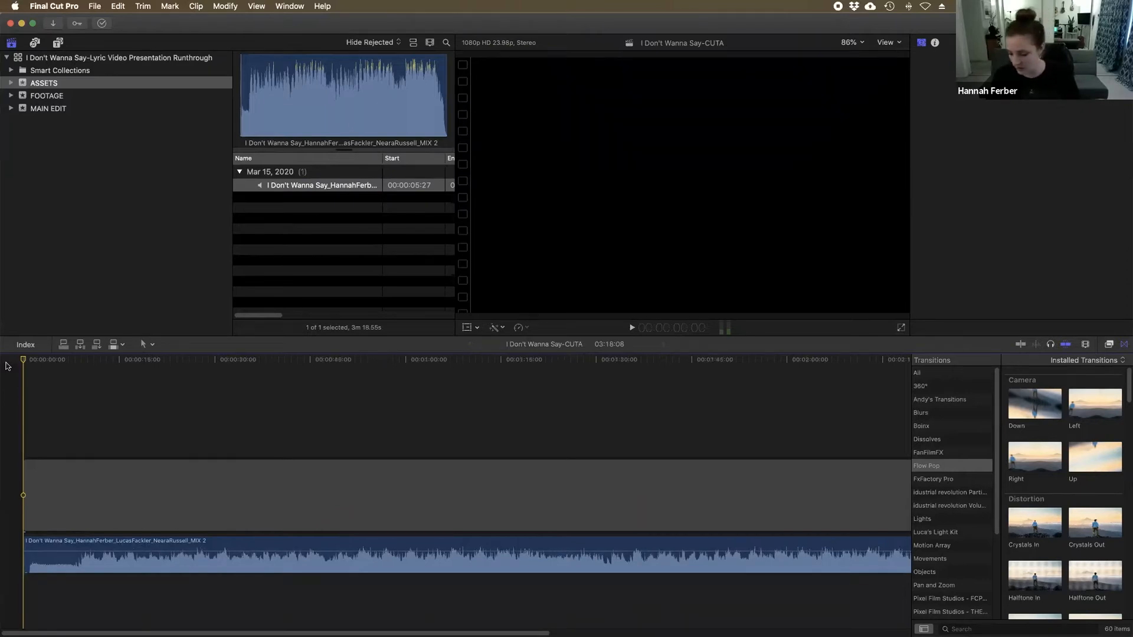
key(space)
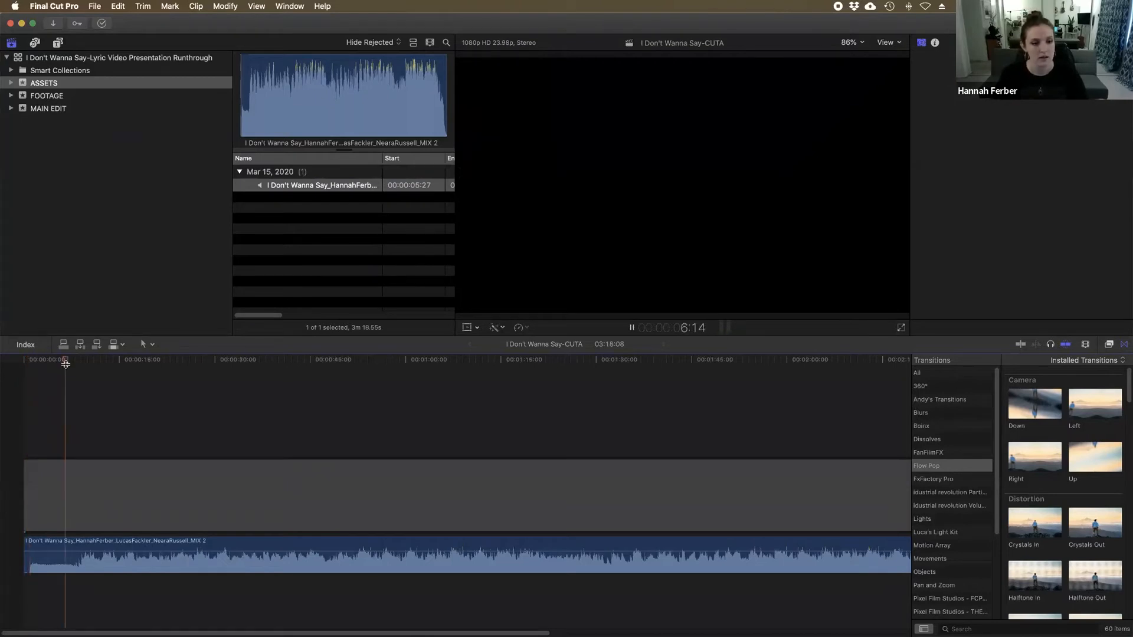
click(51, 97)
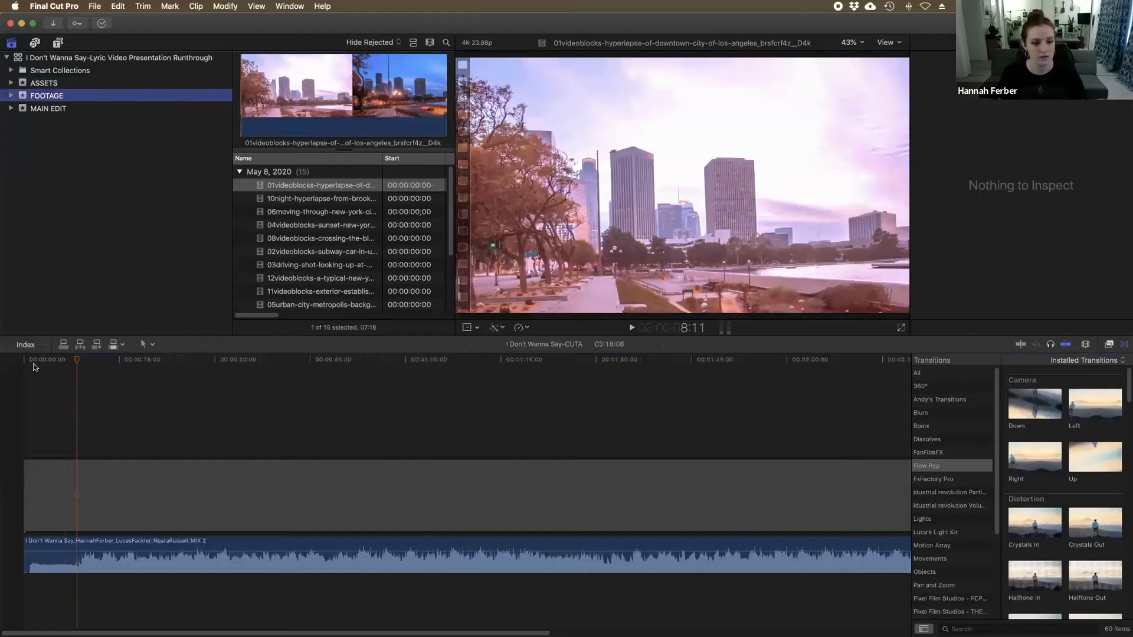
click(33, 367)
key(space)
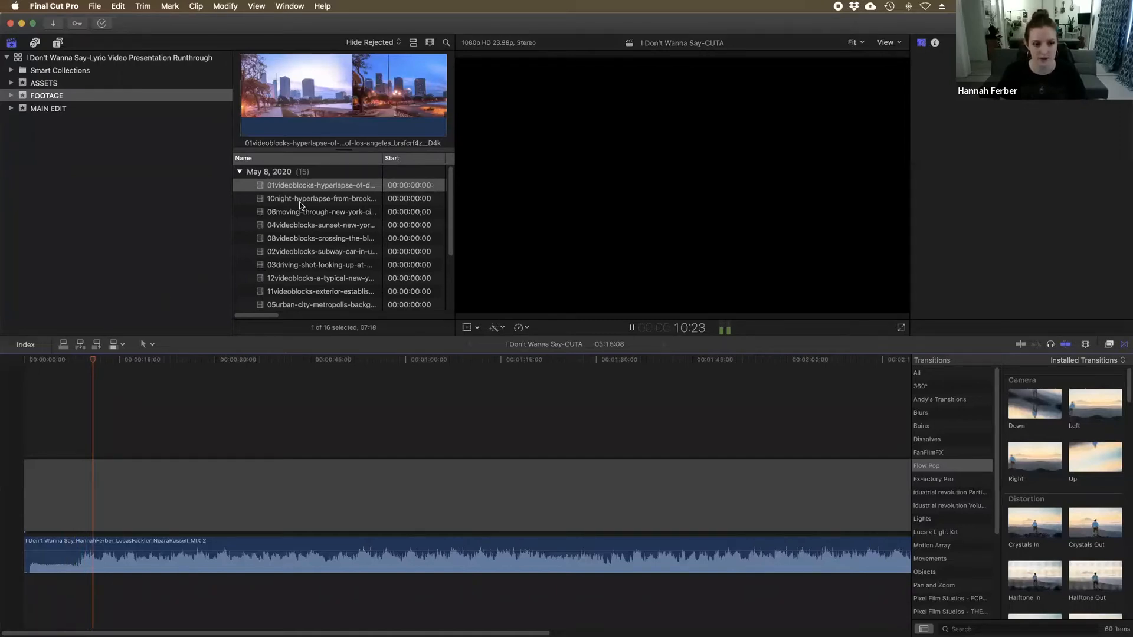
key(space)
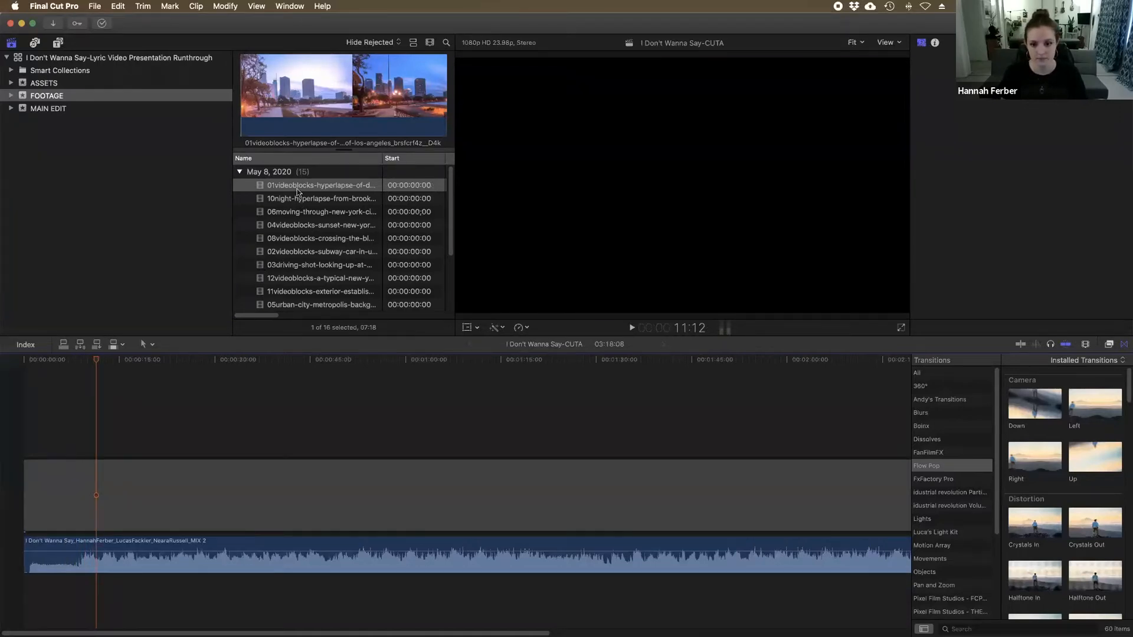
Connect the 01videoblocks-hyperlapse clip at the start of the timeline and overwrite it onto the primary storyline.
click(297, 190)
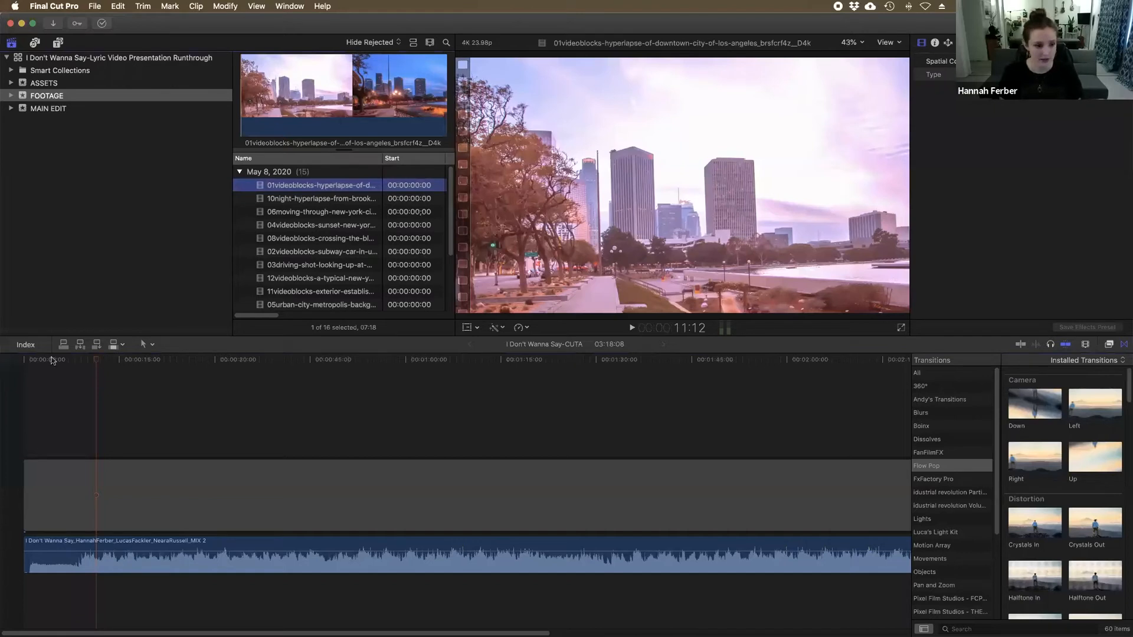
click(18, 361)
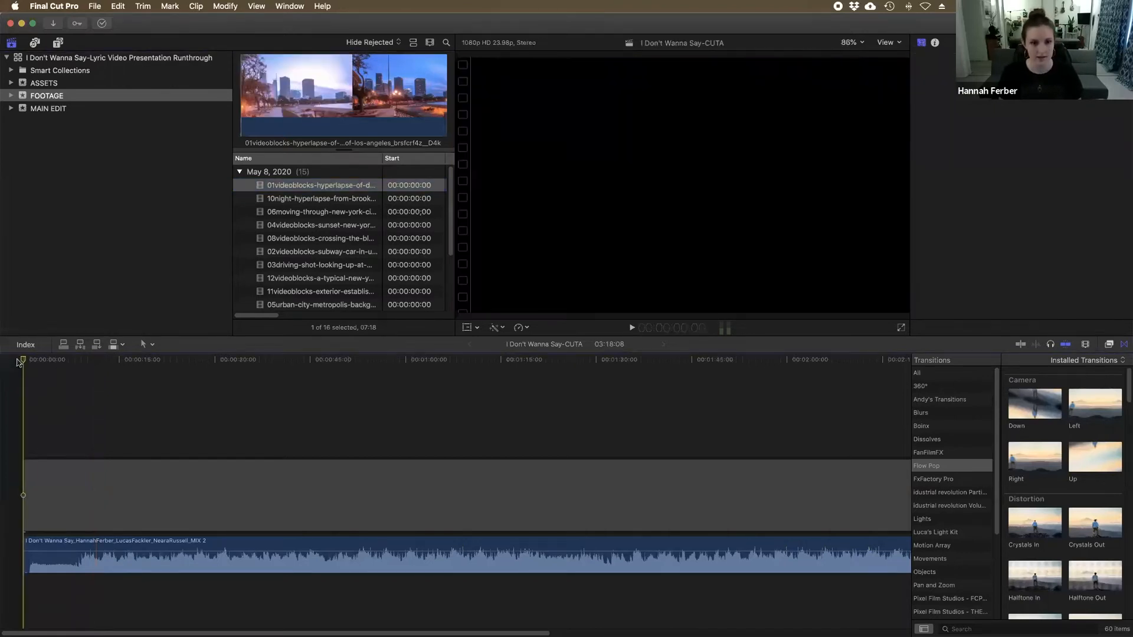
key(q)
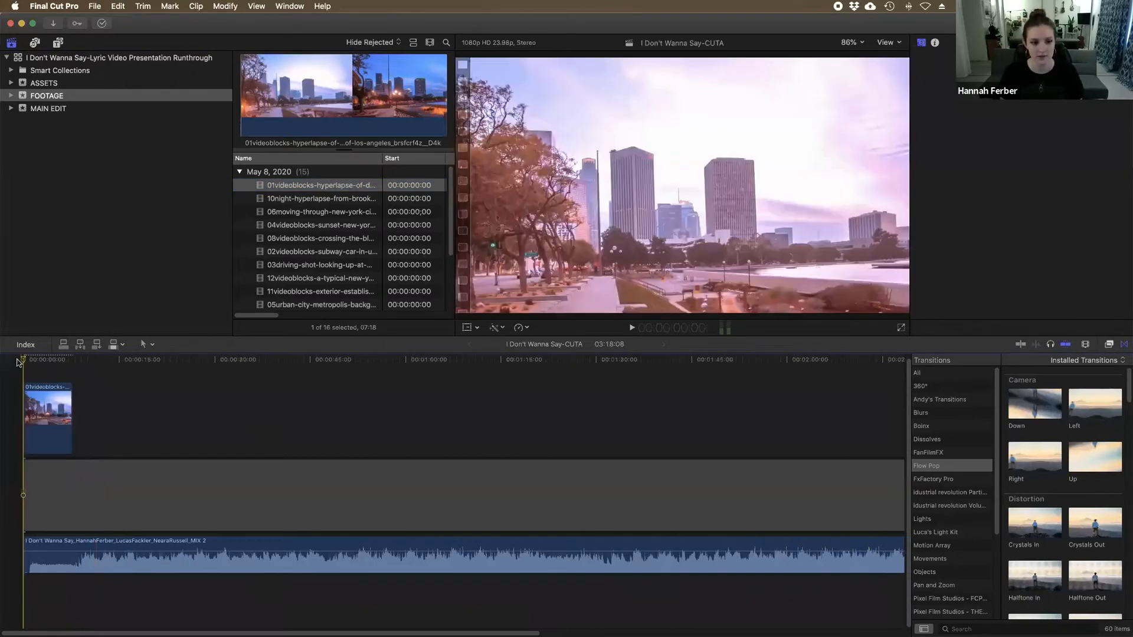
click(47, 423)
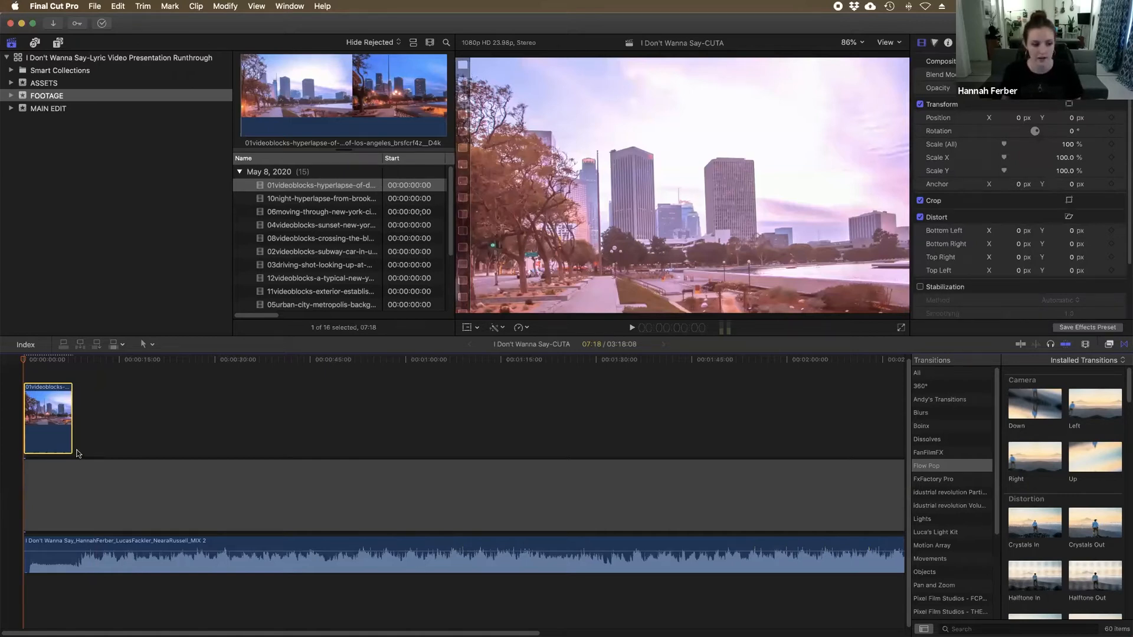
key(super+c)
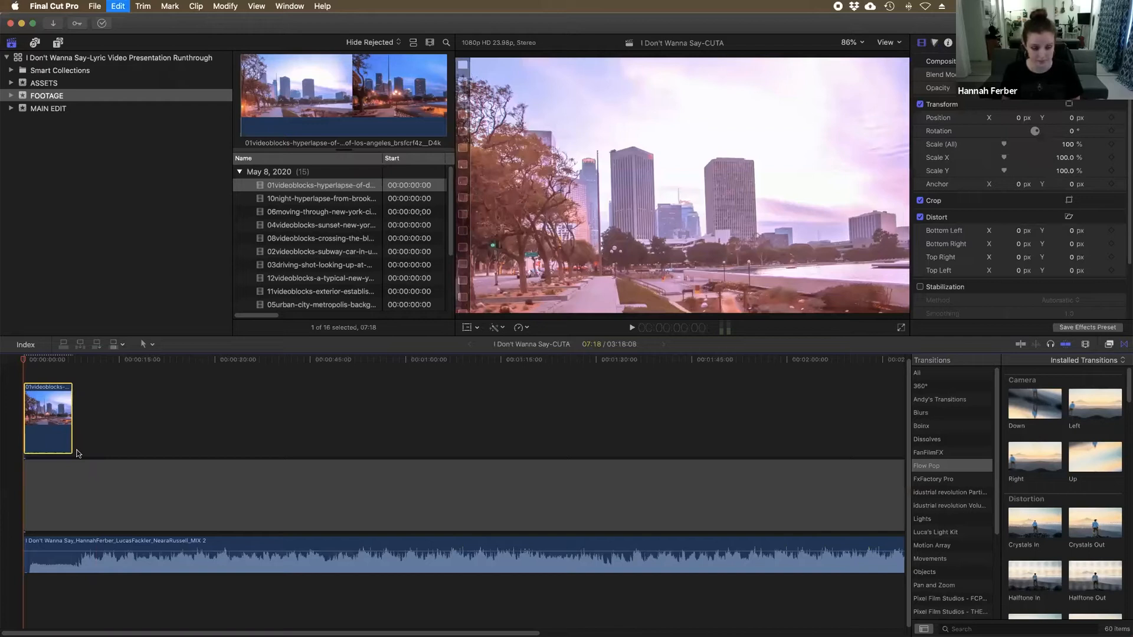
key(super+v)
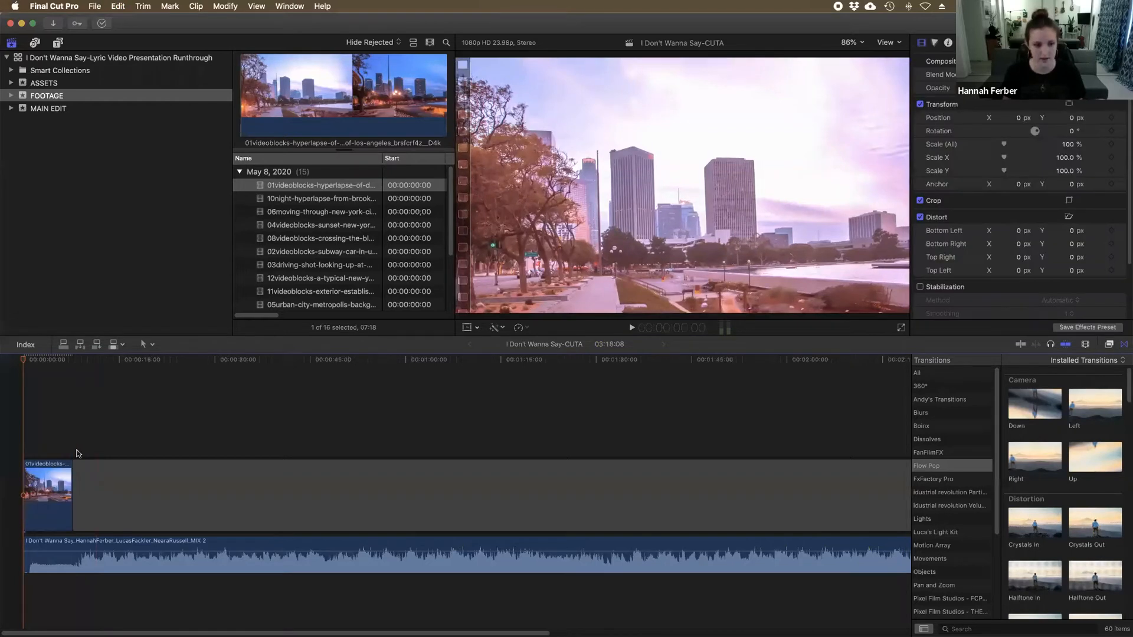
Trim the end of the 01videoblocks-hyperlapse clip back to about 6:15 on the timeline.
key(super+equal)
key(super+equal)
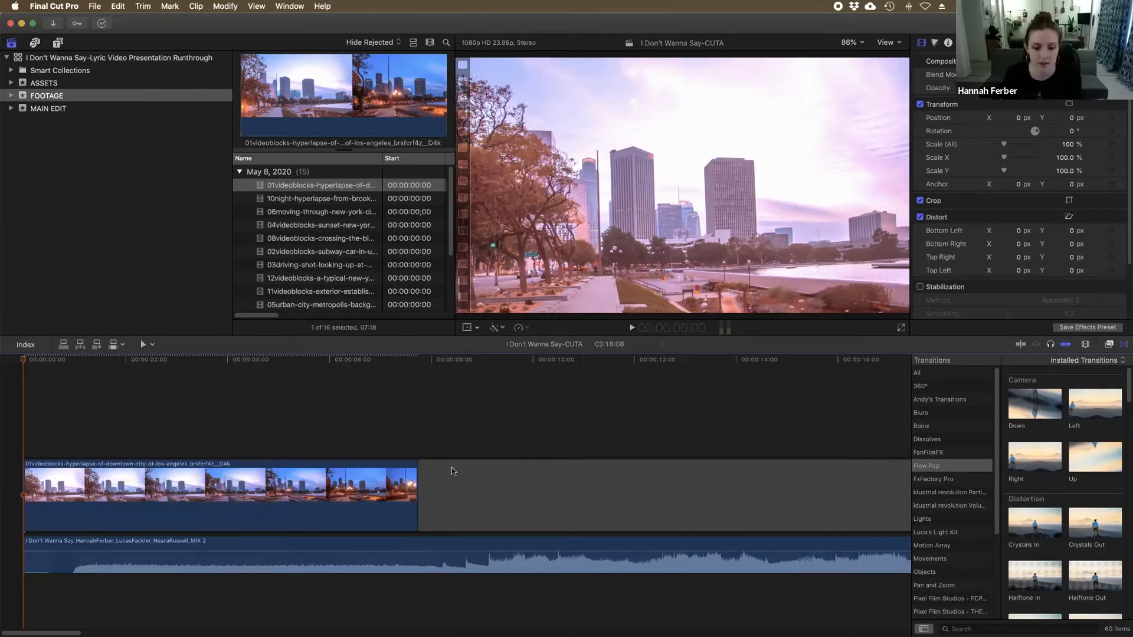
key(super+z)
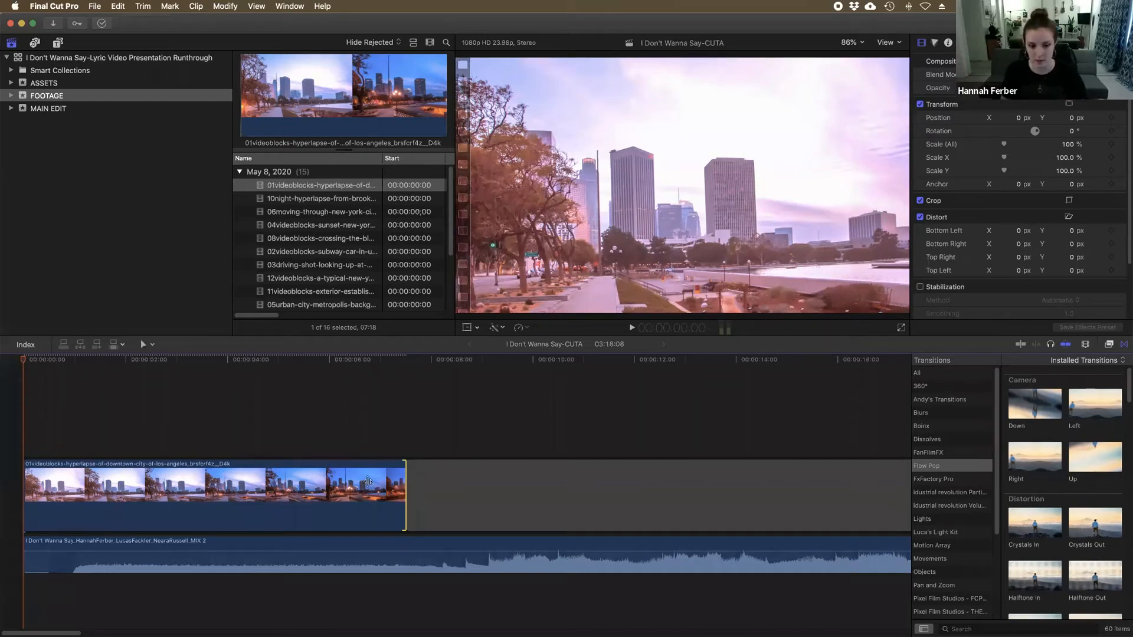
drag(405, 481, 358, 481)
Connect the 10night-hyperlapse clip at the end of the first clip and overwrite it onto the primary storyline.
click(310, 189)
key(Down)
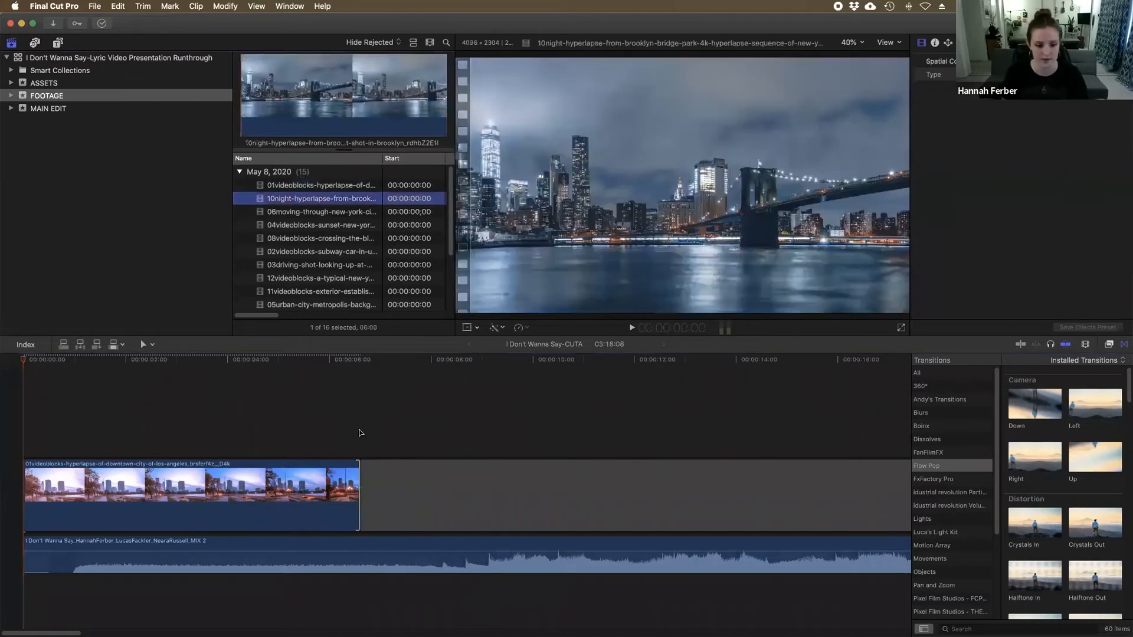
click(362, 432)
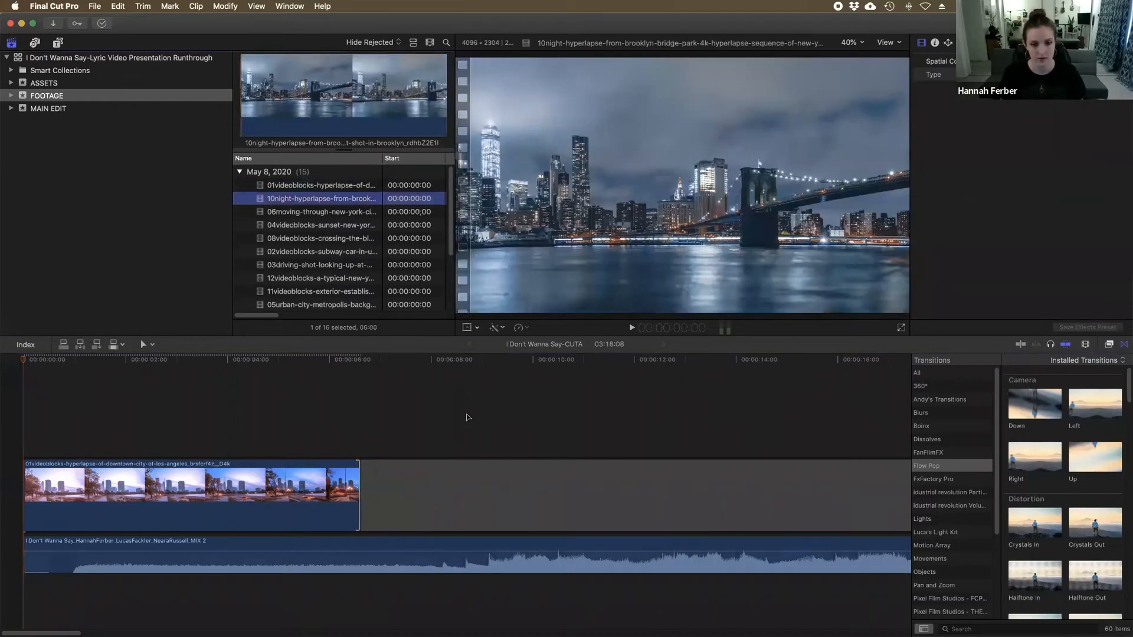
key(q)
click(466, 417)
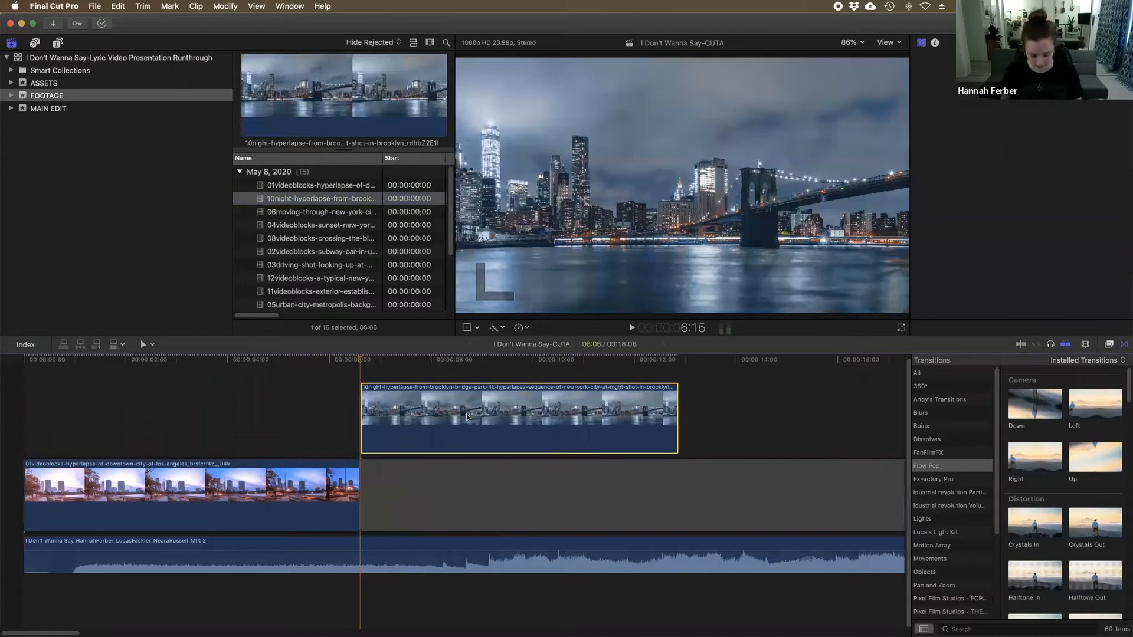
key(alt+super+Down)
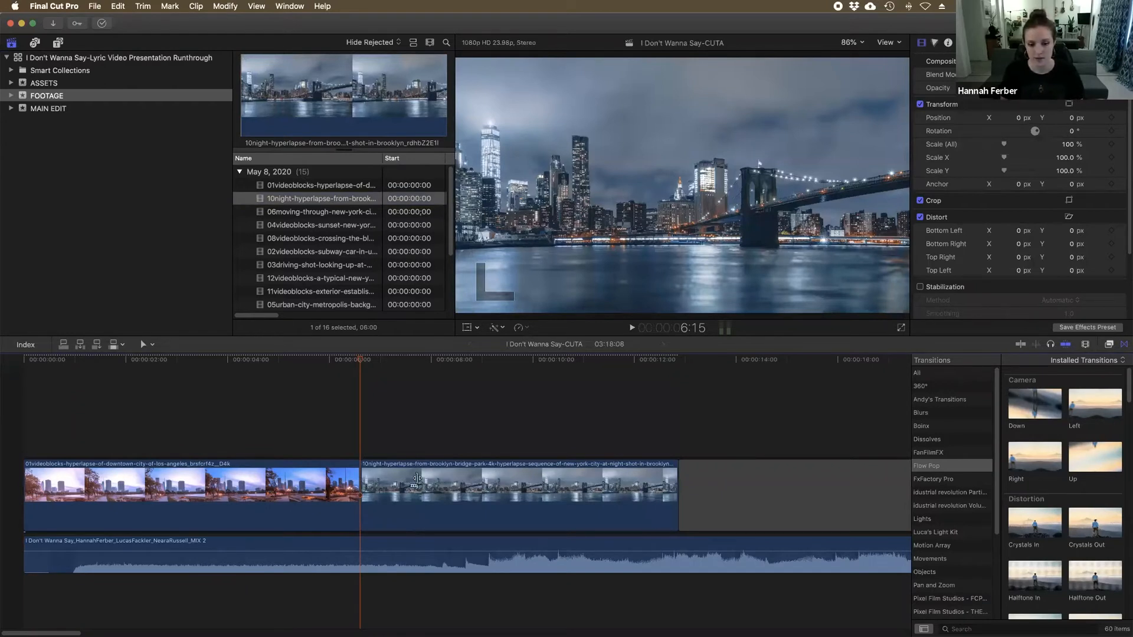
Try to trim the cut between the first and second clips slightly earlier.
mouse_move(361, 479)
mouse_down()
mouse_move(402, 480)
mouse_move(357, 480)
mouse_up()
mouse_move(356, 481)
mouse_down()
mouse_move(211, 484)
mouse_move(355, 491)
mouse_up()
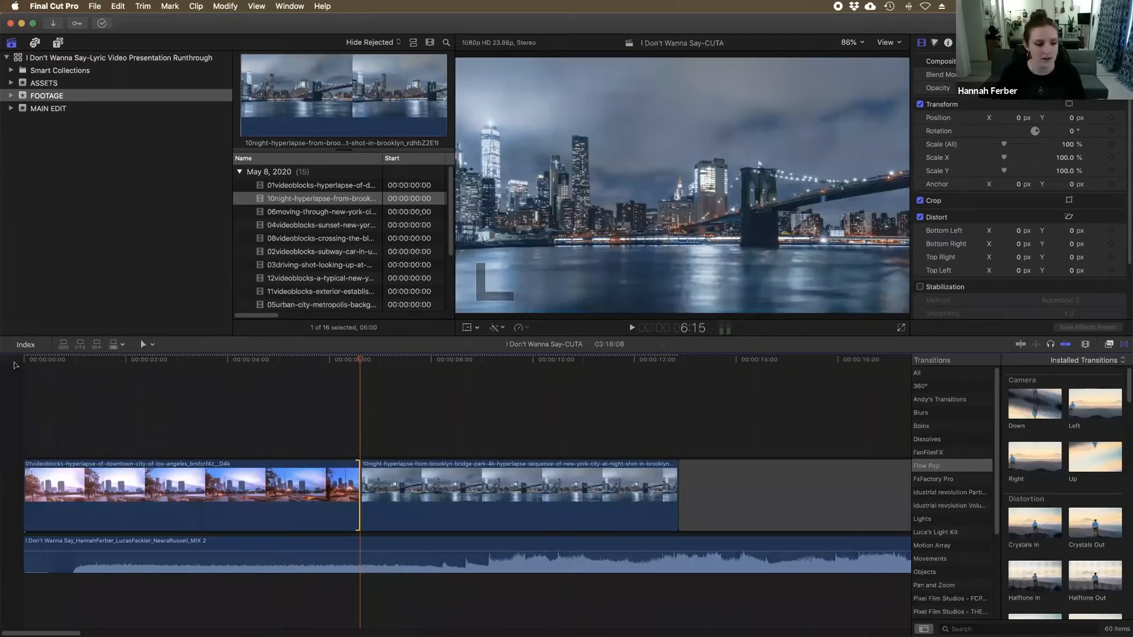
Play the edit from the start of the timeline, stopping at about 5:06 in the first clip.
drag(66, 358, 24, 357)
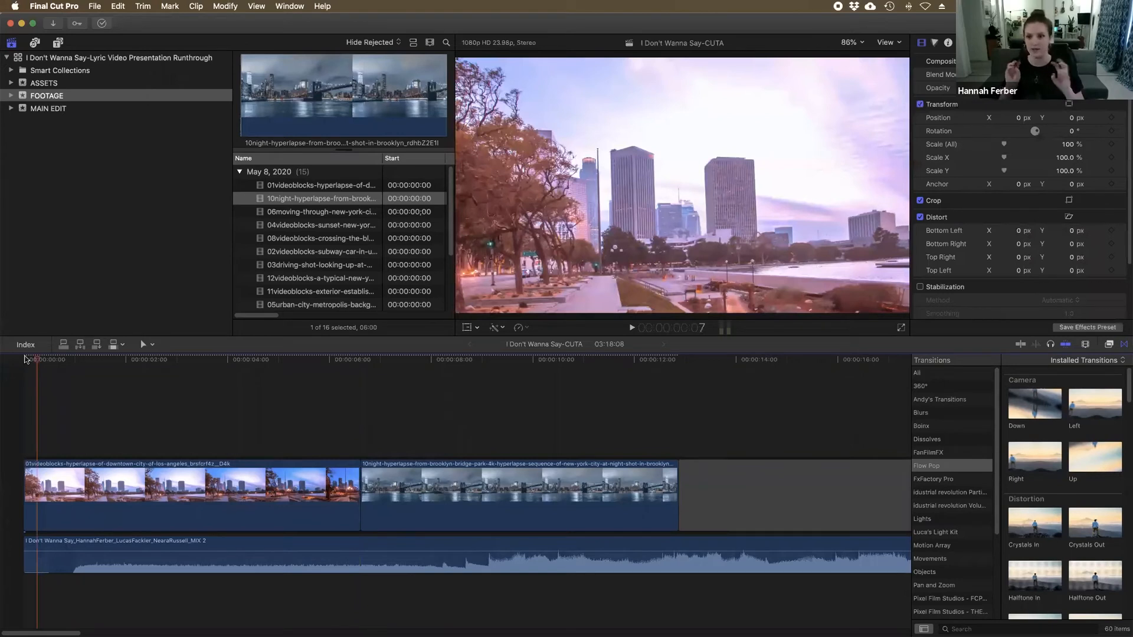
click(25, 359)
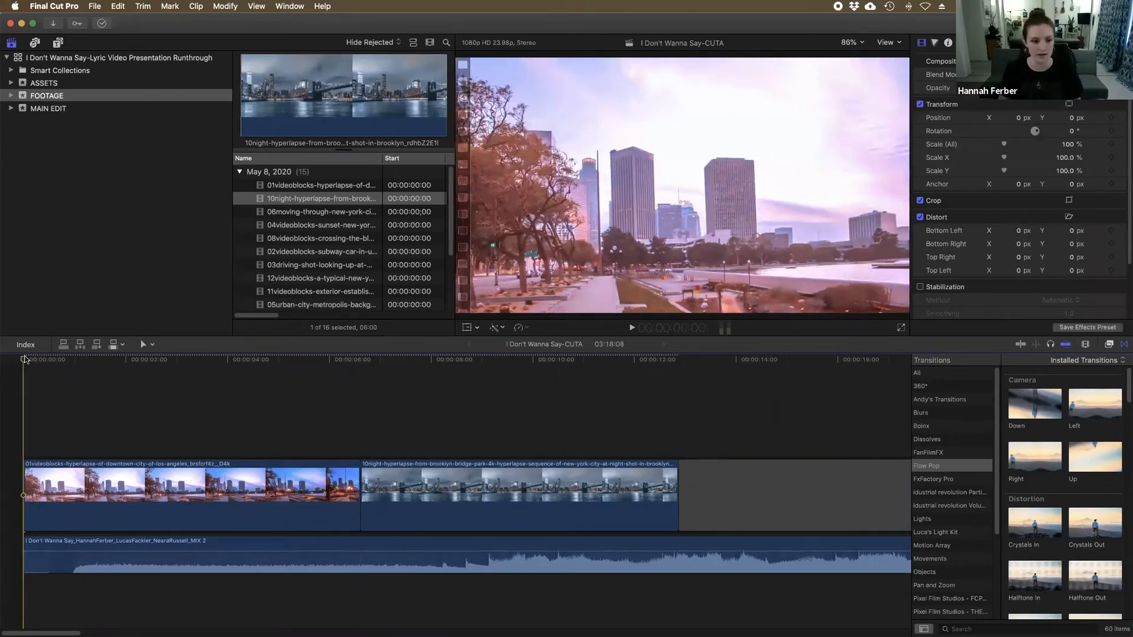
key(space)
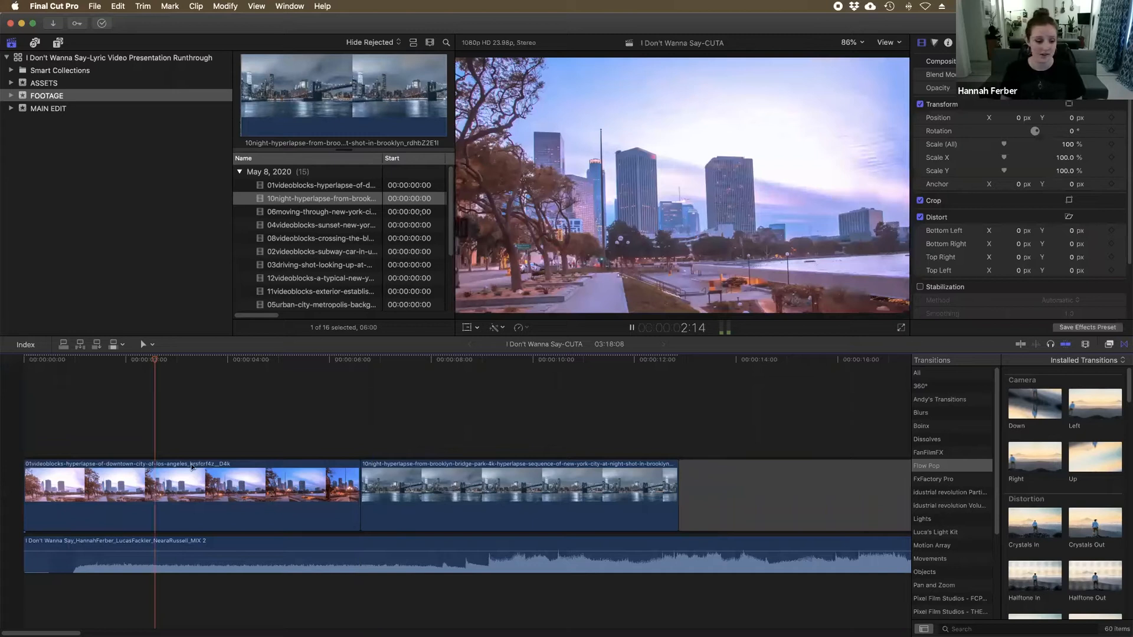
key(space)
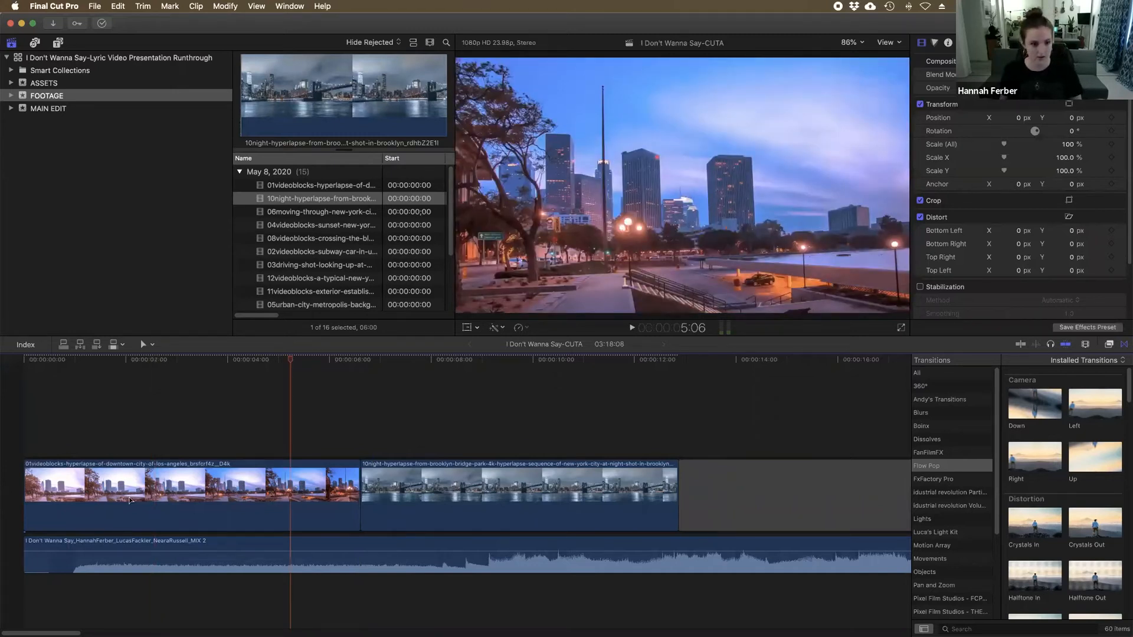
Remove the 10night-hyperlapse clip from the primary storyline.
click(130, 500)
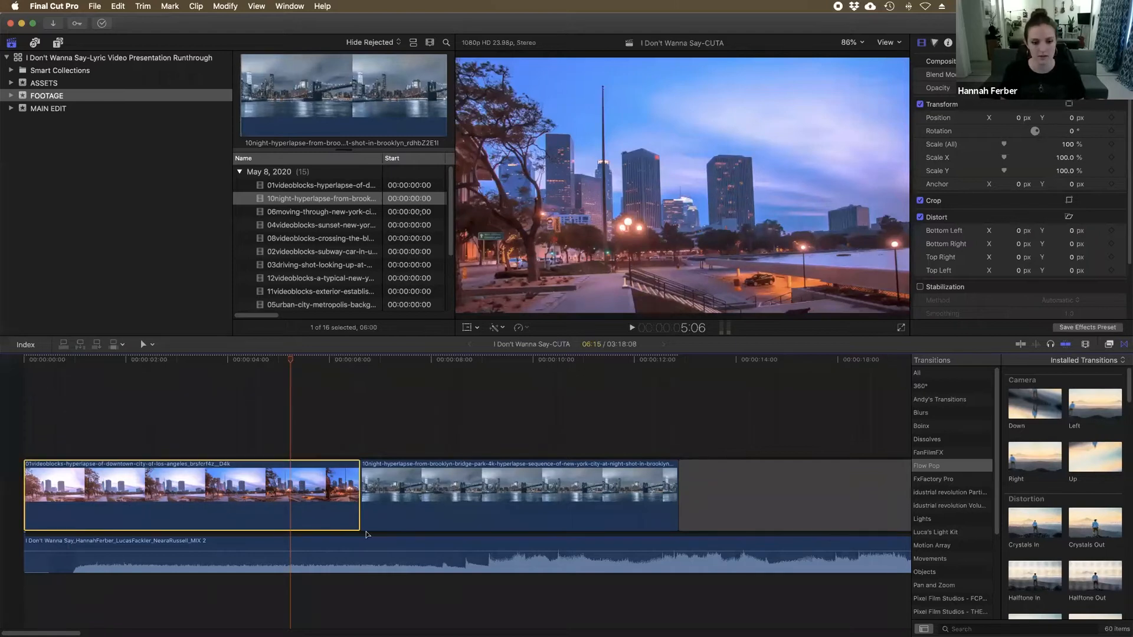
click(406, 519)
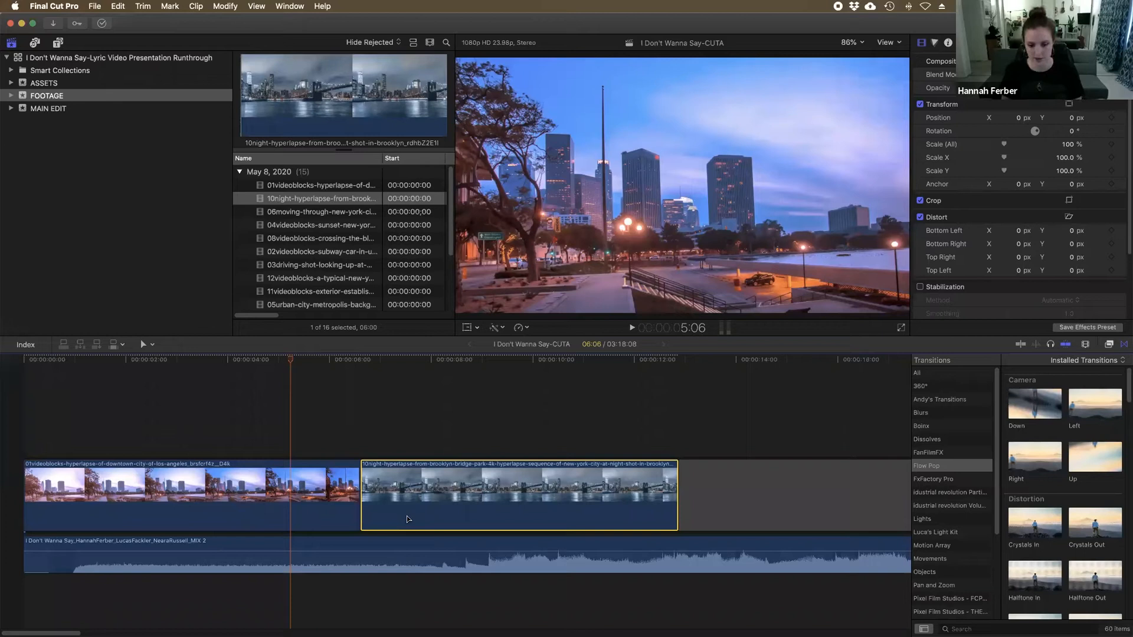
key(BackSpace)
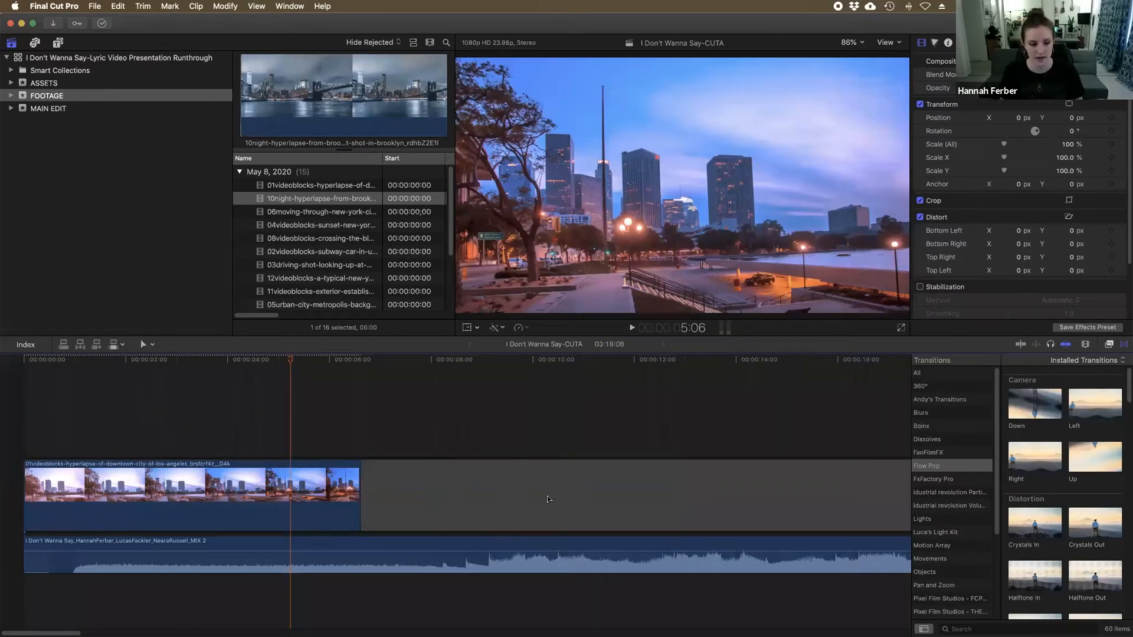
Lift the 01videoblocks-hyperlapse clip out of the primary storyline and trim the song's start to just before its waveform rises.
click(253, 487)
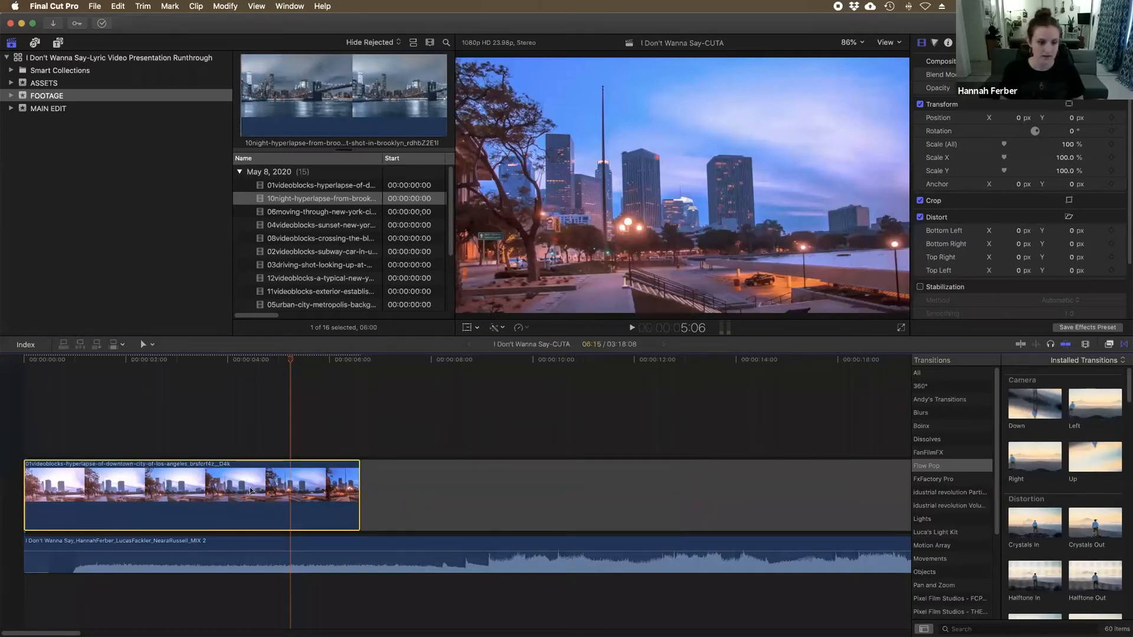
key(alt+super+Up)
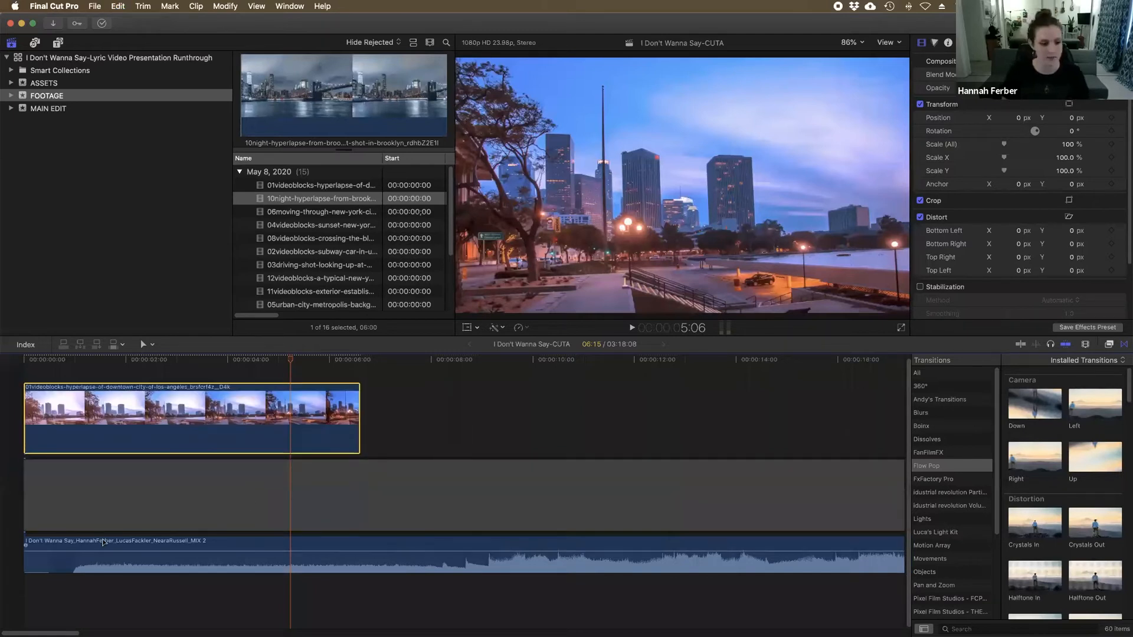
drag(26, 552, 72, 555)
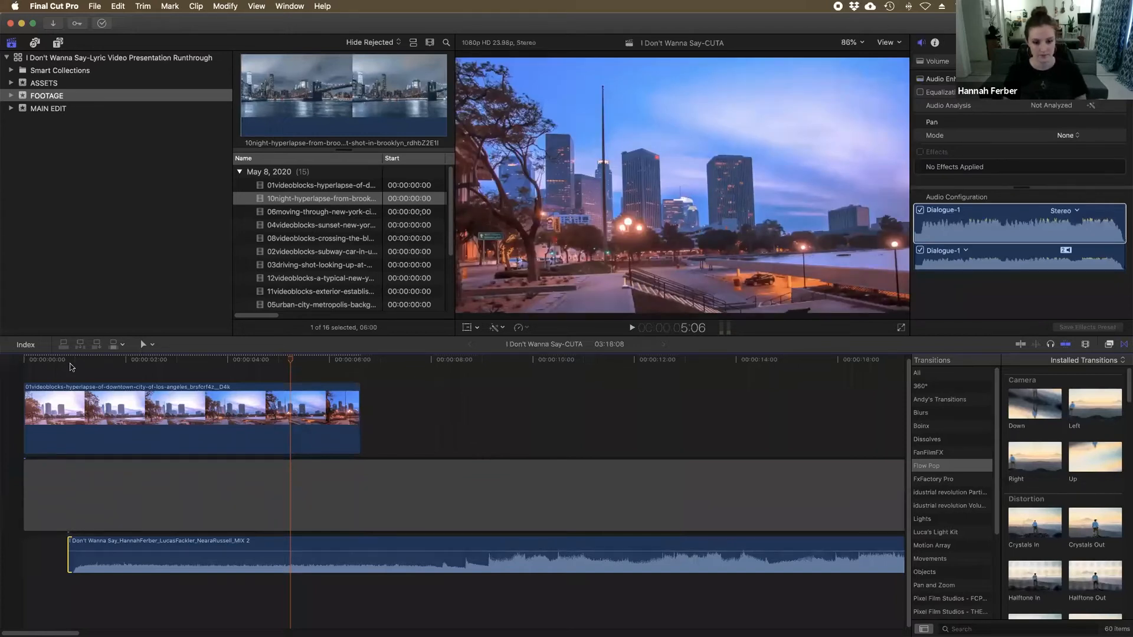
Align the 01videoblocks-hyperlapse clip with the song's trimmed start, play it, and overwrite it back onto the primary storyline.
drag(27, 408, 70, 367)
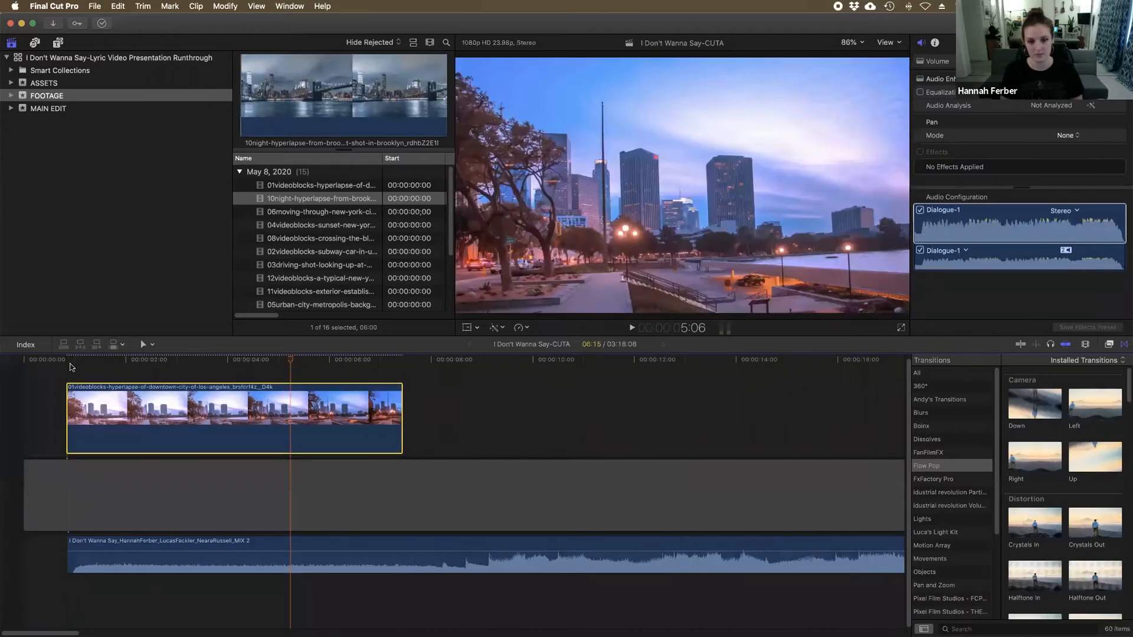
click(70, 367)
key(space)
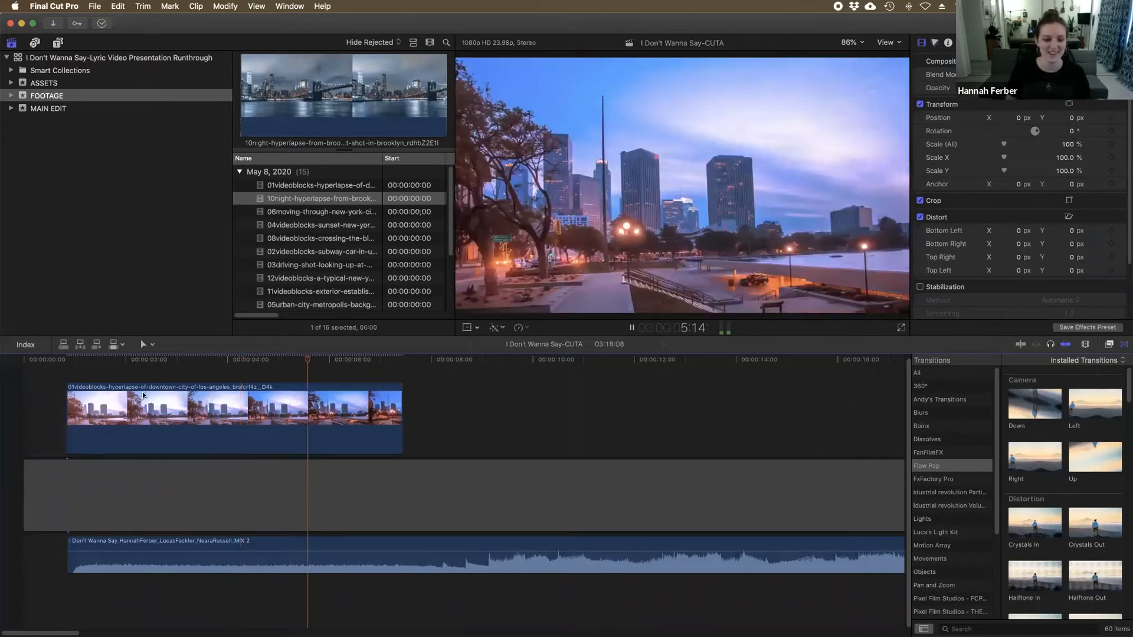
key(space)
click(143, 391)
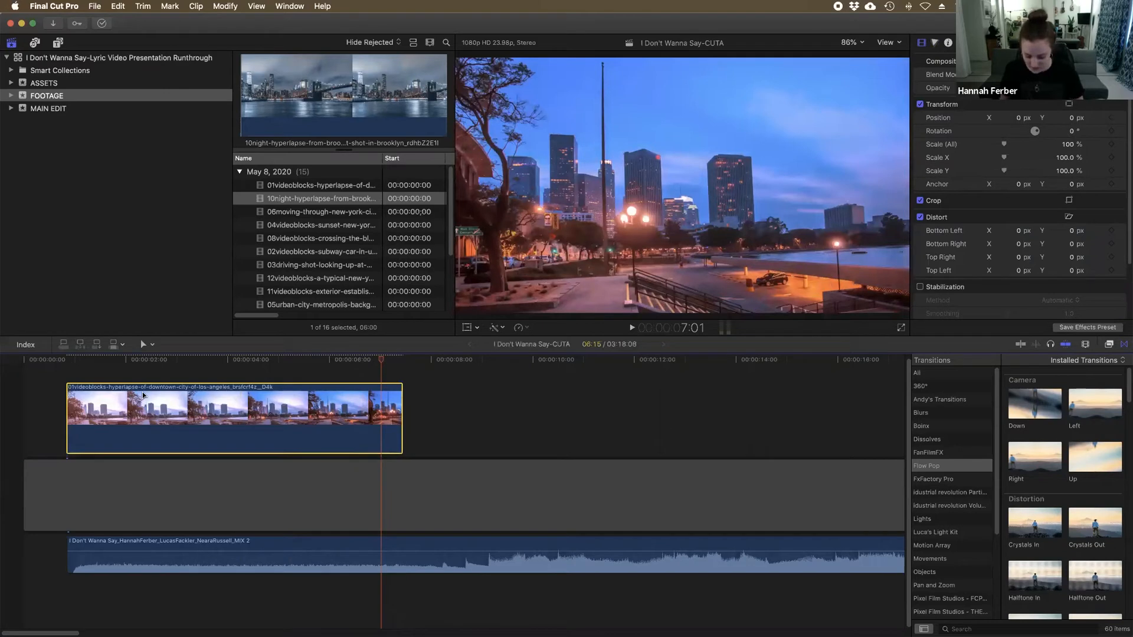
key(super+alt+Down)
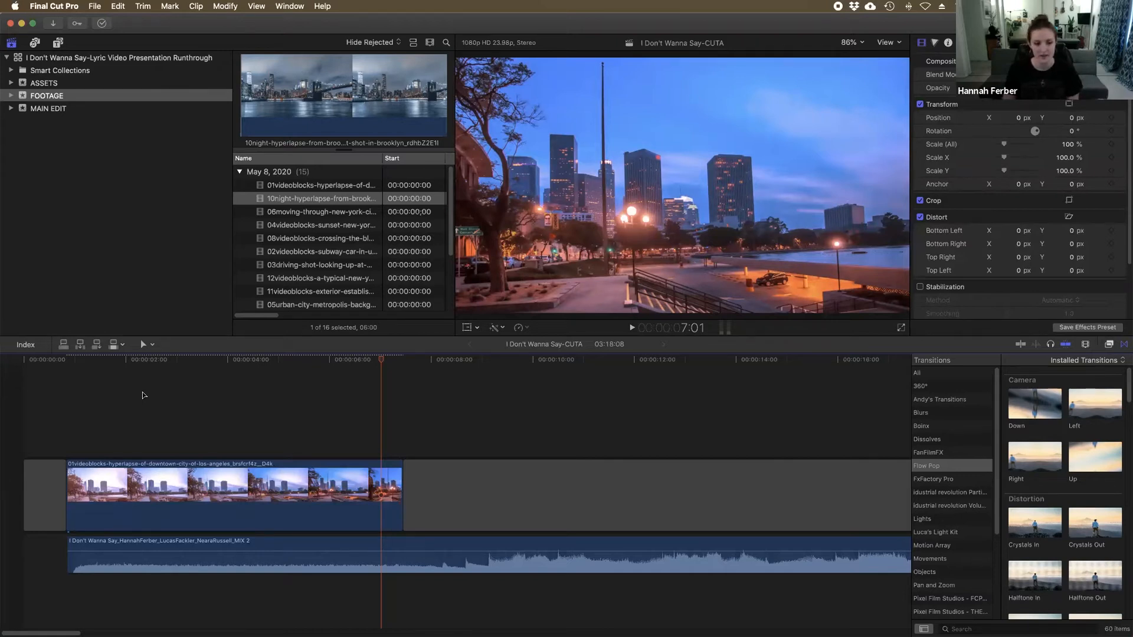
With the song clip selected, try a greater clip height and the waveform-only and filmstrip-only timeline displays.
click(239, 548)
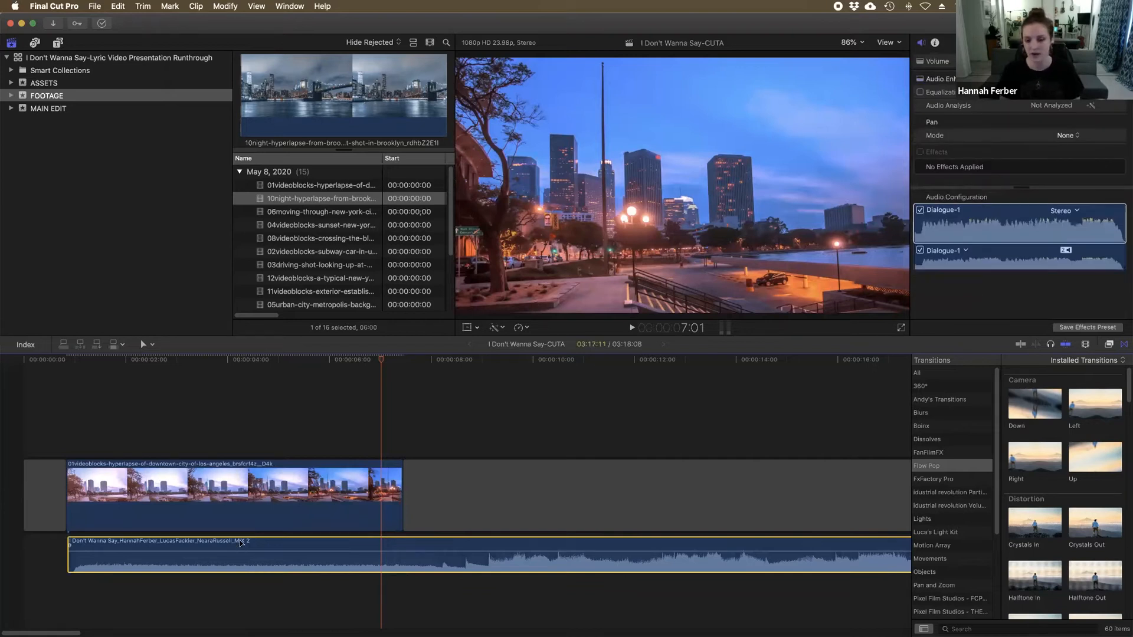
click(1044, 62)
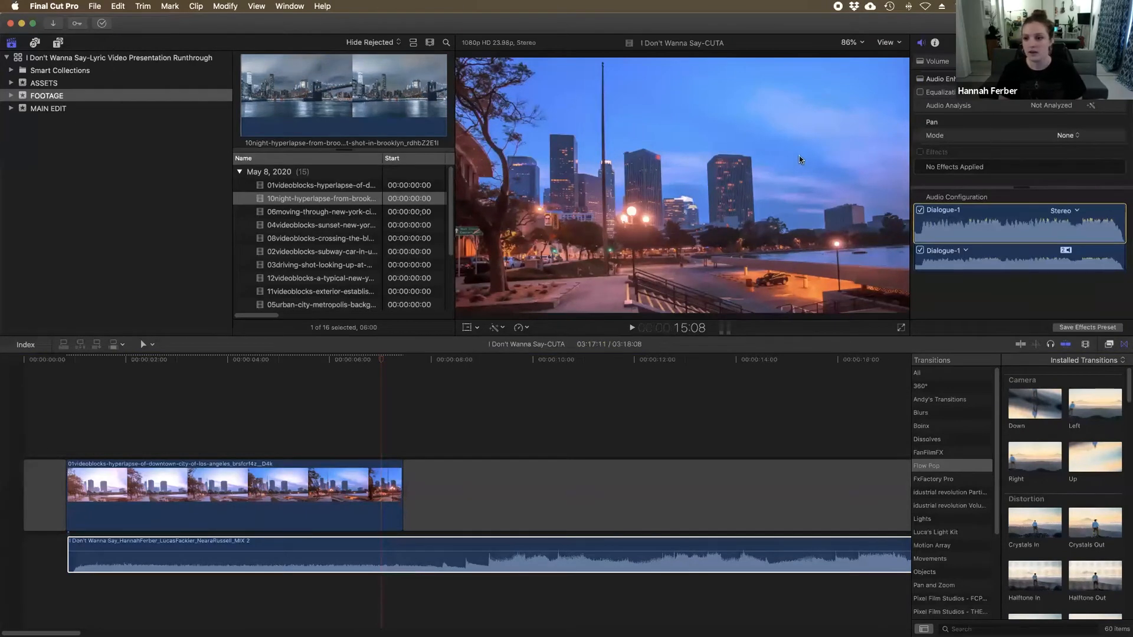
click(1086, 345)
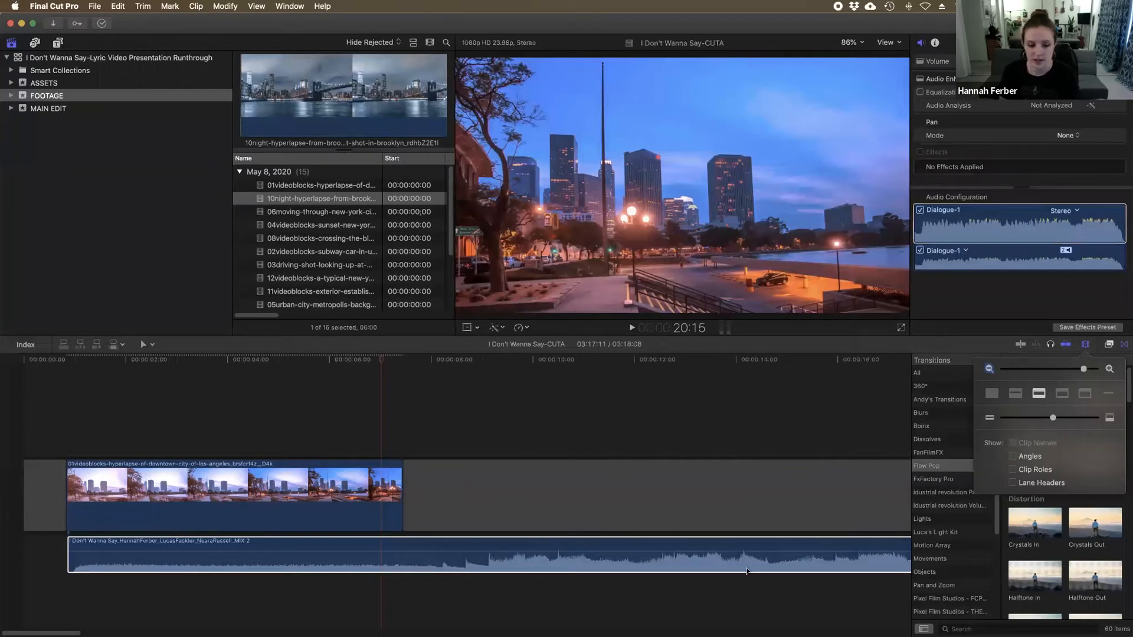
drag(1054, 418, 1096, 418)
click(1064, 418)
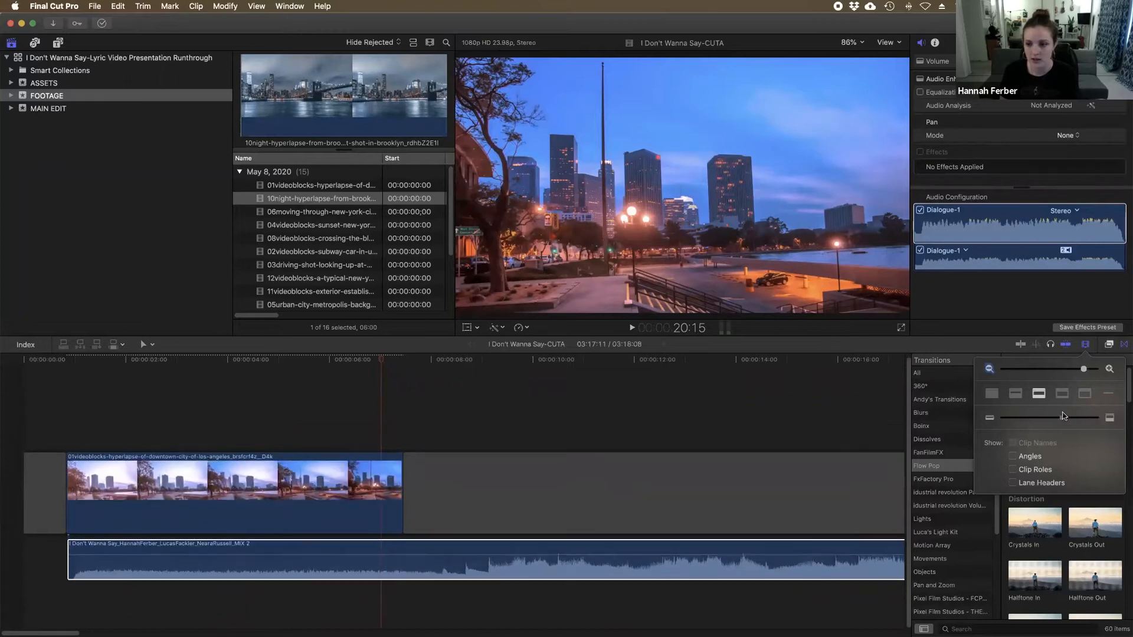
click(1016, 394)
click(994, 394)
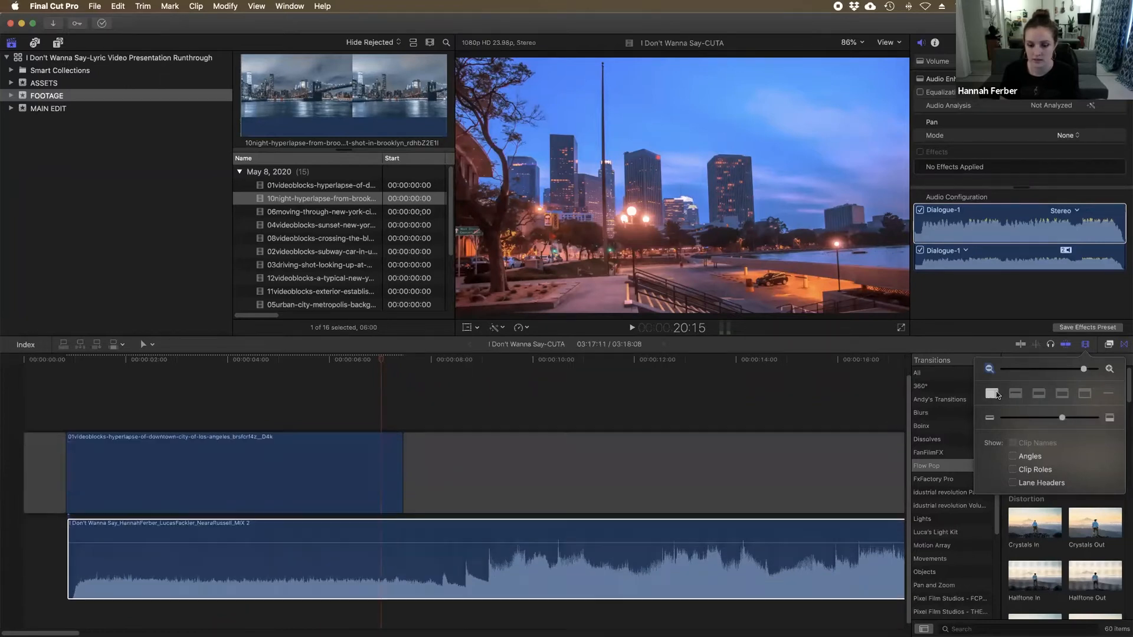
click(1084, 394)
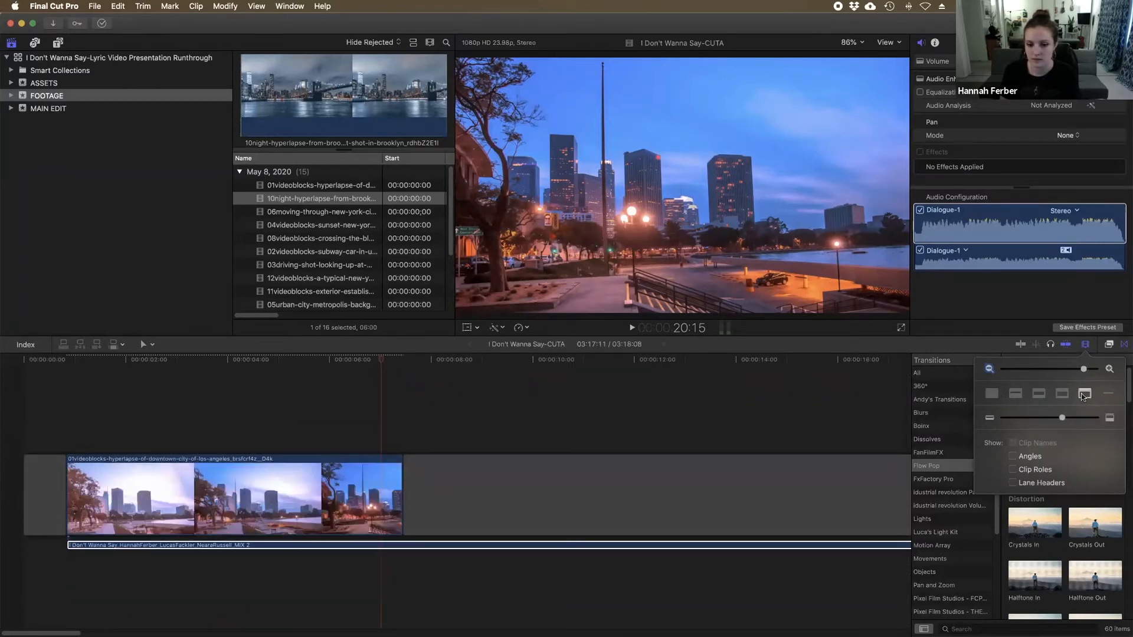
Show equal filmstrips and waveforms on the timeline clips, reduce the clip height slightly, and zoom the timeline out.
click(1046, 395)
mouse_move(1083, 370)
mouse_down()
mouse_move(1066, 370)
mouse_move(1088, 374)
mouse_up()
drag(1057, 417, 1055, 418)
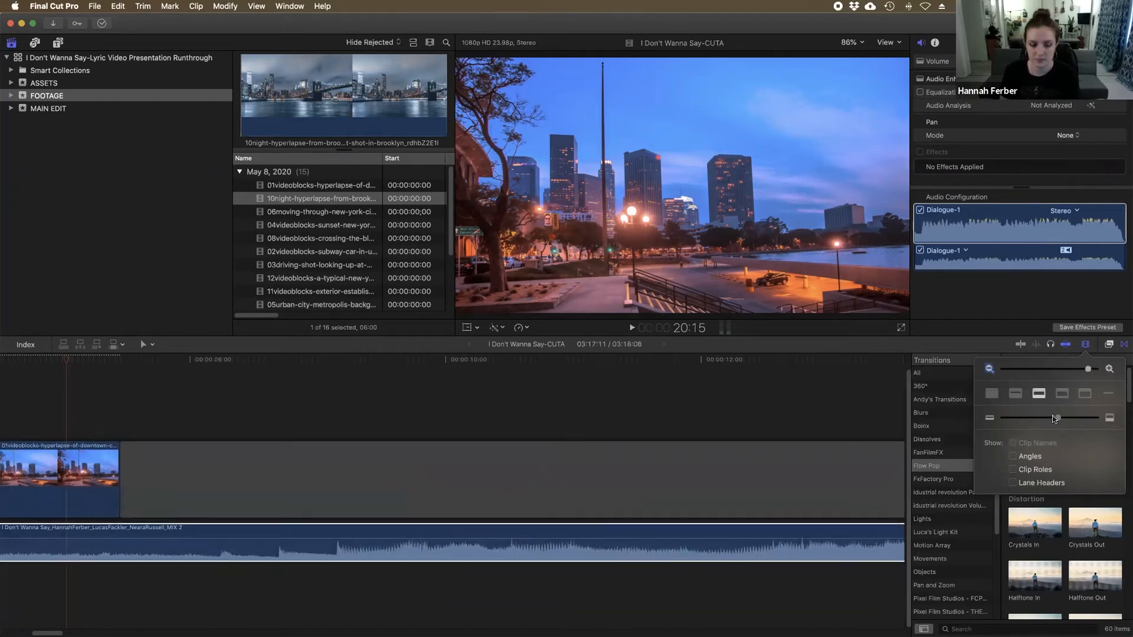
drag(1088, 372, 1076, 373)
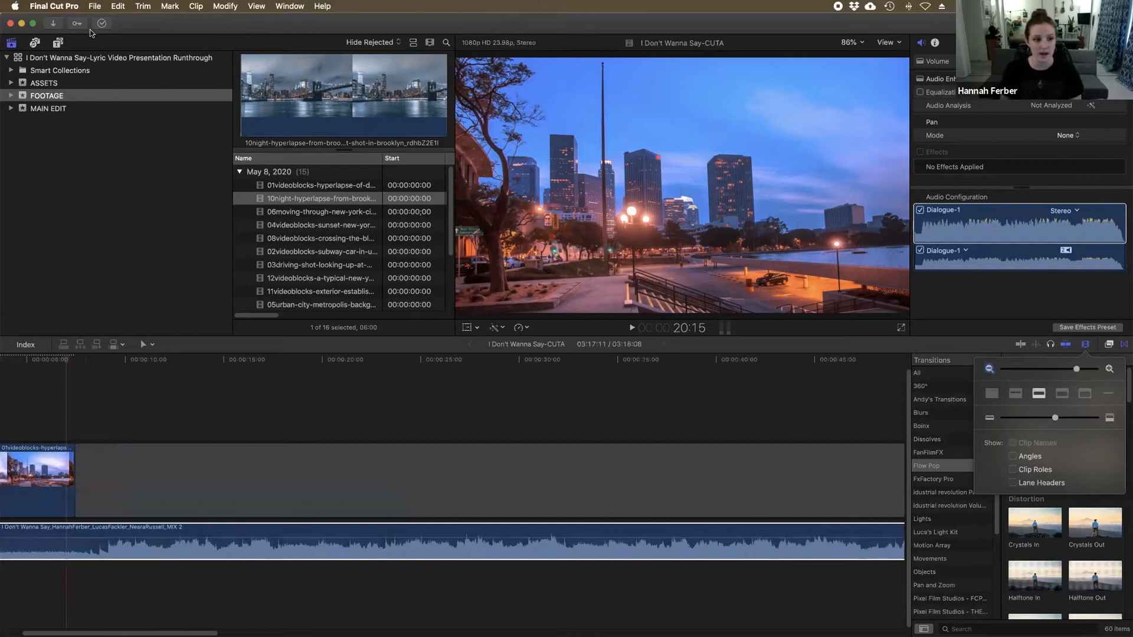
Play the song beyond the end of the first clip, stopping at about 11:04.
scroll(287, 403, left, 5)
drag(160, 363, 204, 357)
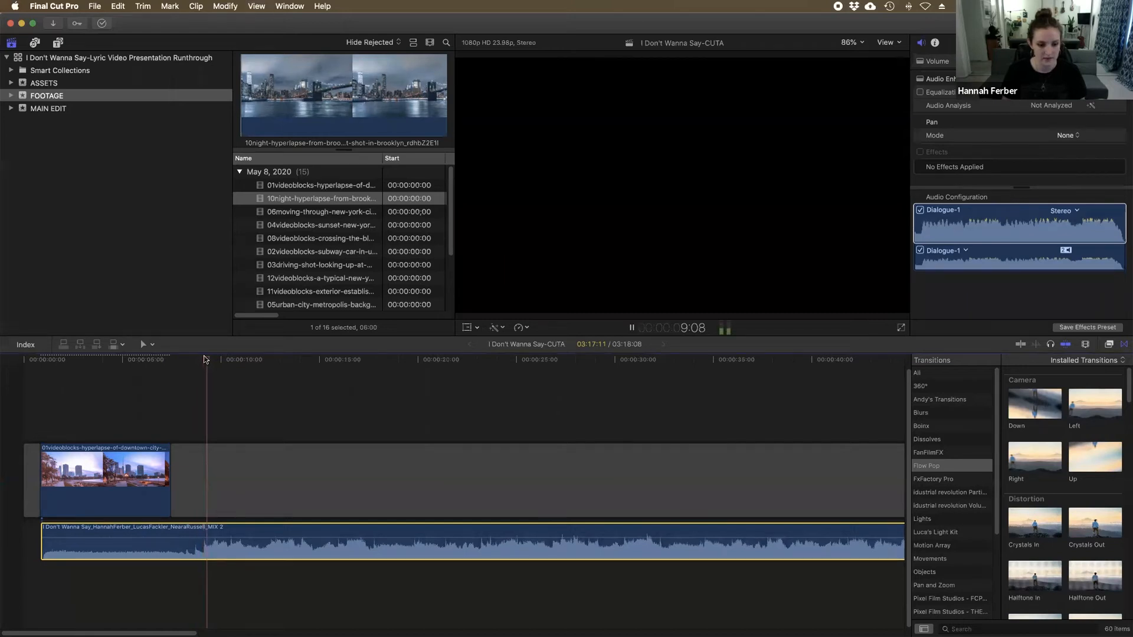
key(space)
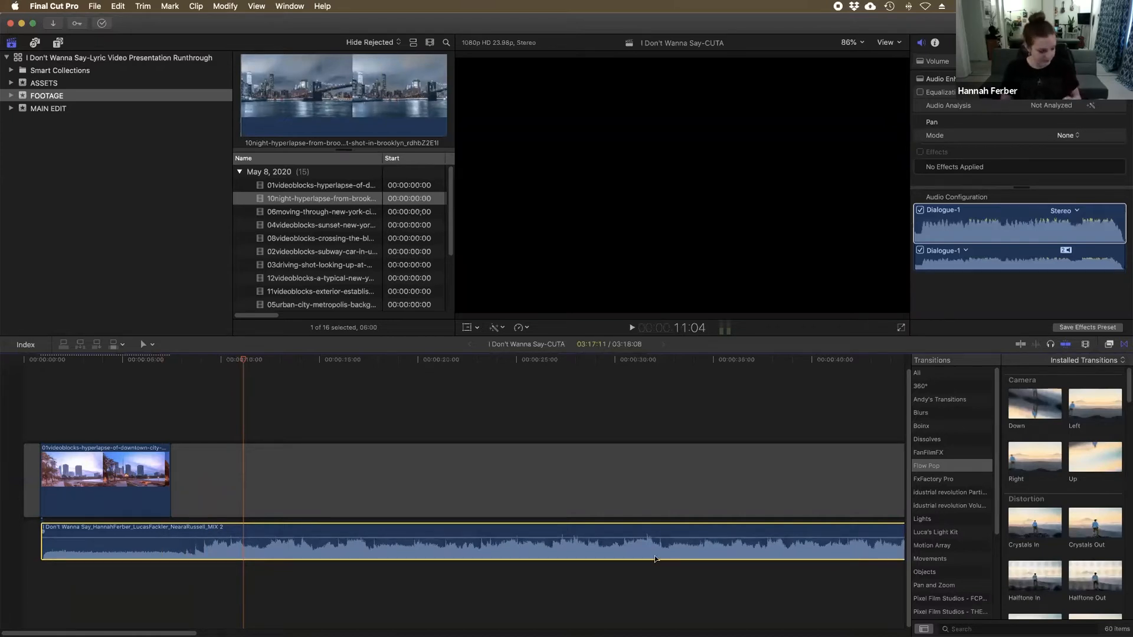
Connect the 02videoblocks-subway-car clip at the end of the first clip, at 7:11, and overwrite it onto the primary storyline.
drag(229, 363, 171, 363)
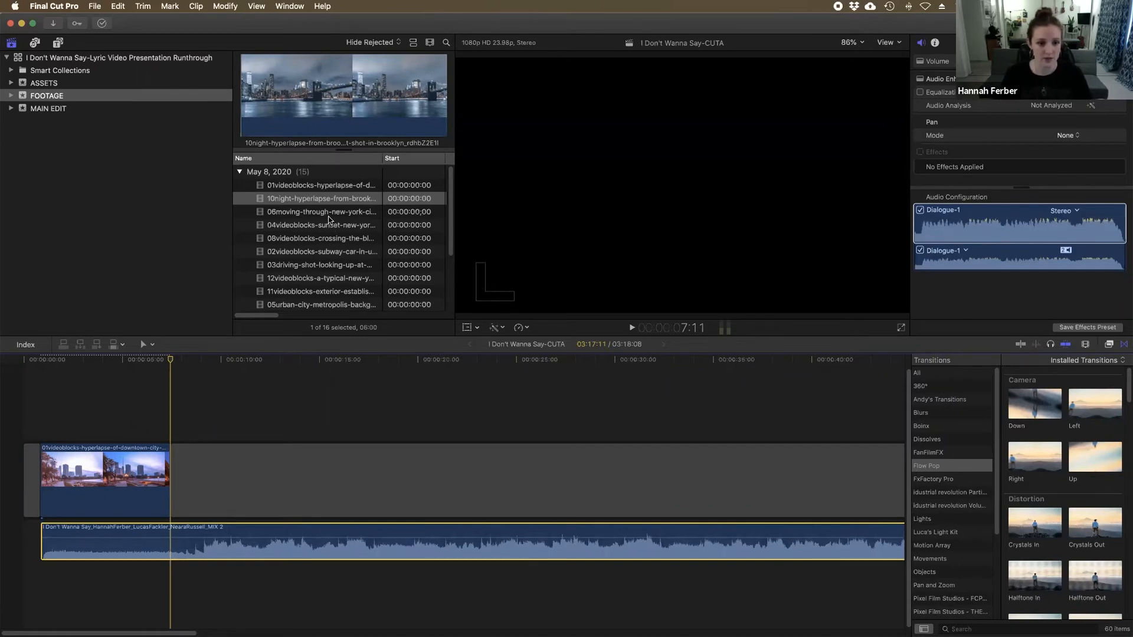
click(320, 252)
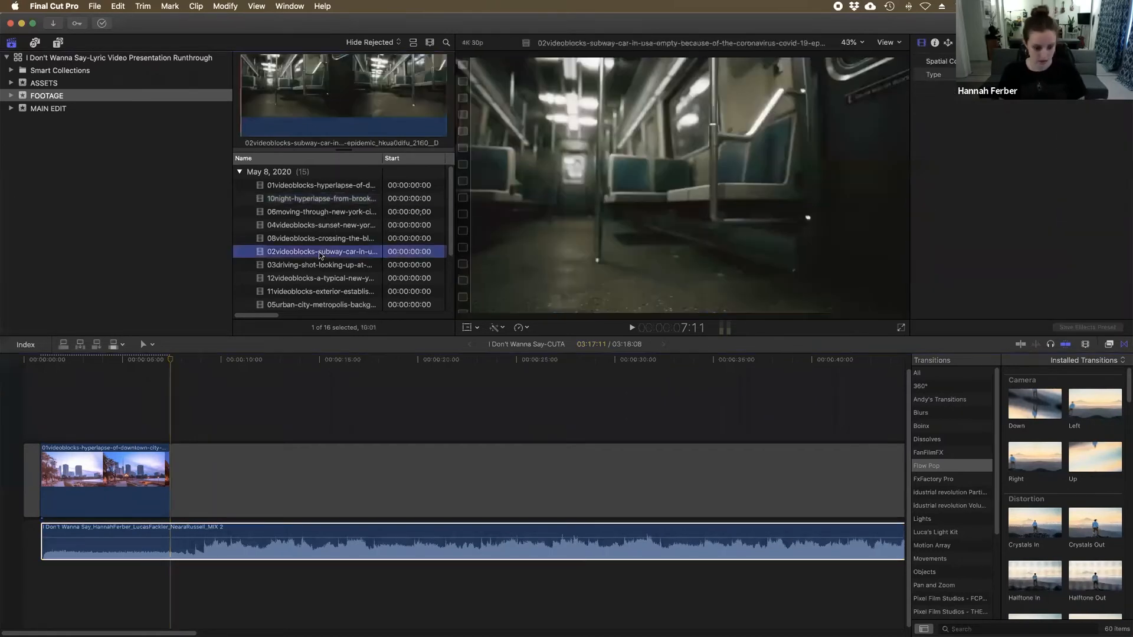
key(q)
click(351, 394)
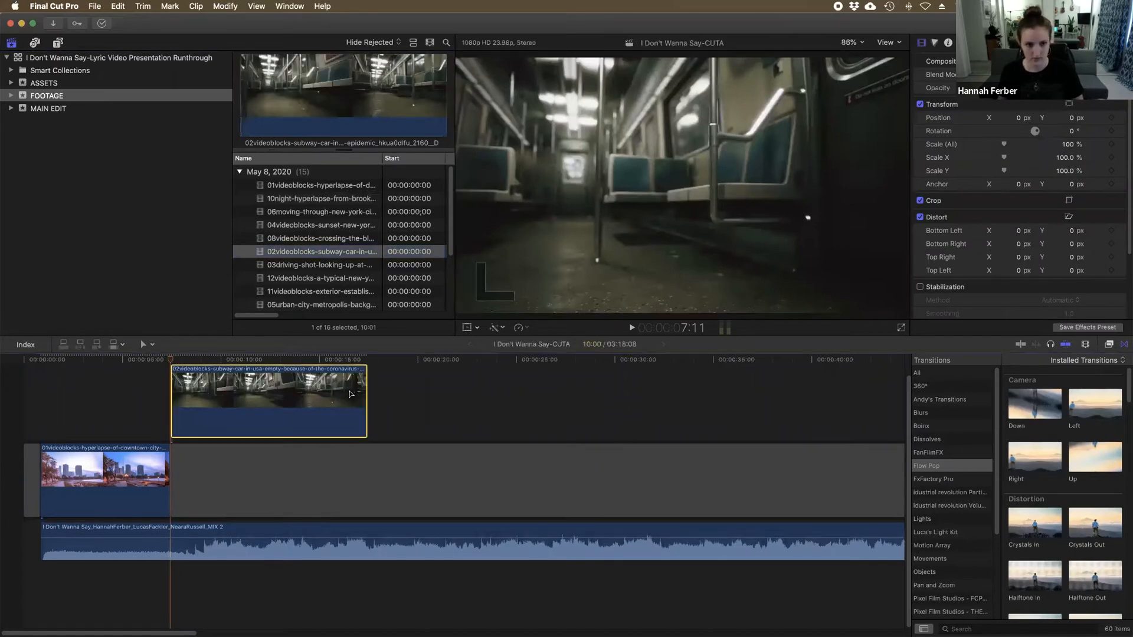
key(alt+super+Down)
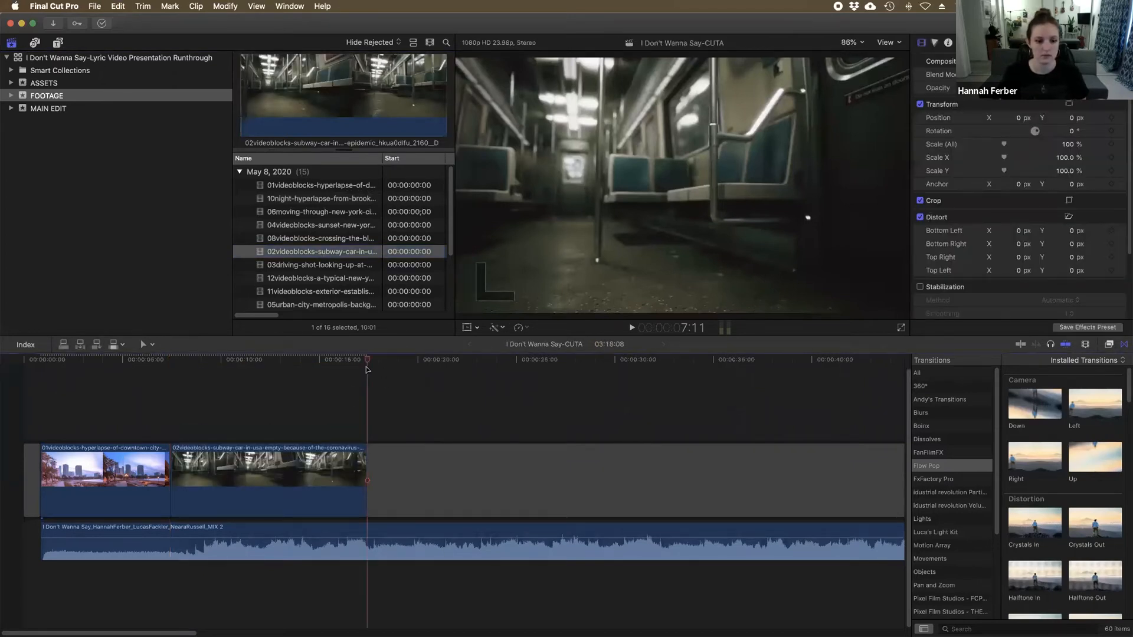
Connect the 03driving-shot clip at the end of the subway clip, at 17:11, and overwrite it onto the primary storyline.
click(319, 266)
key(q)
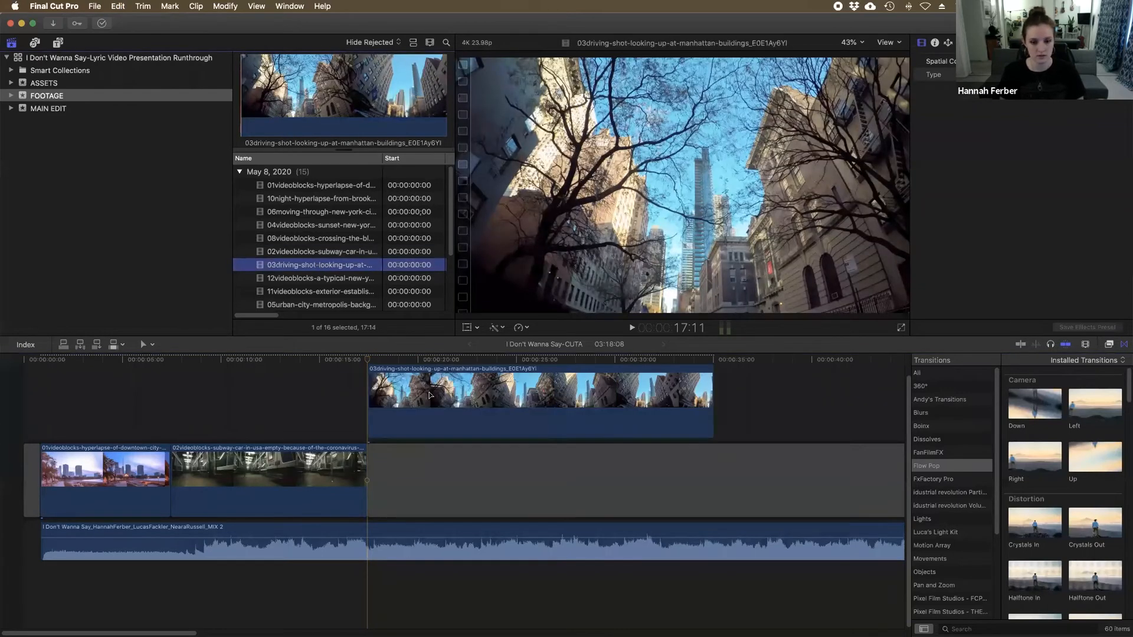
click(430, 395)
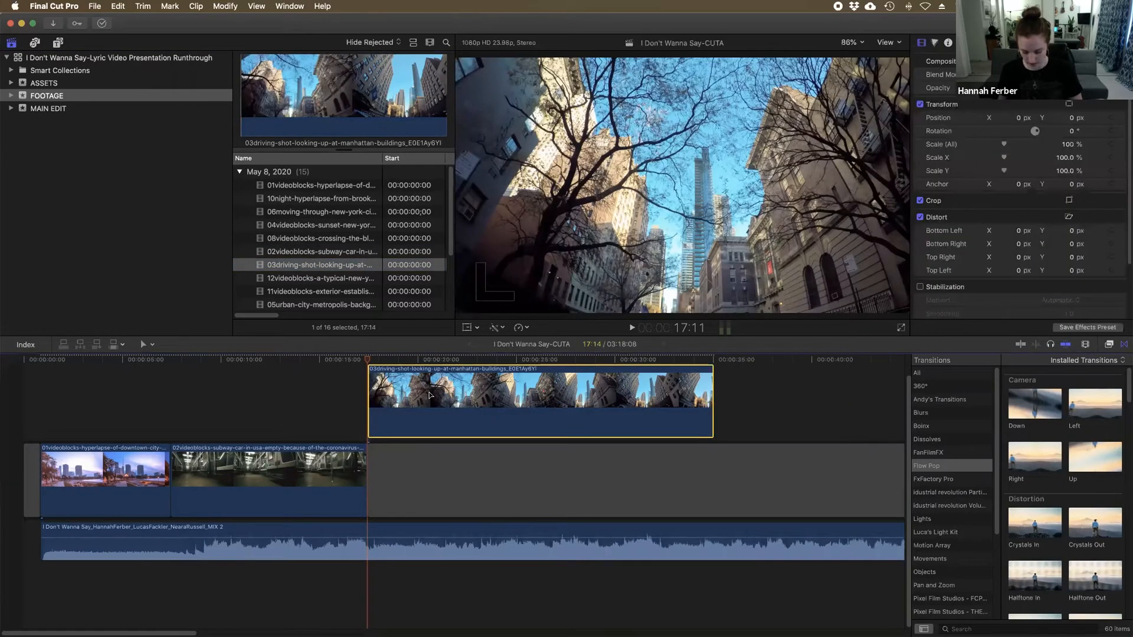
key(super+alt+Down)
Connect the 04videoblocks-sunset clip at the end of the driving shot, at 35:01, and overwrite it onto the primary storyline.
click(312, 227)
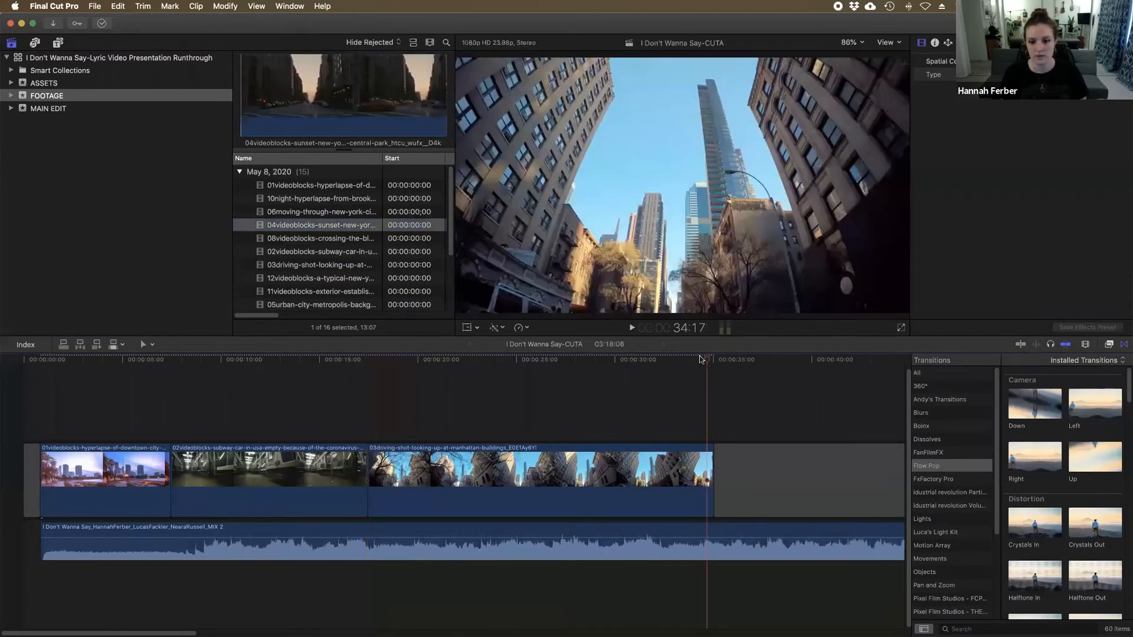
click(714, 360)
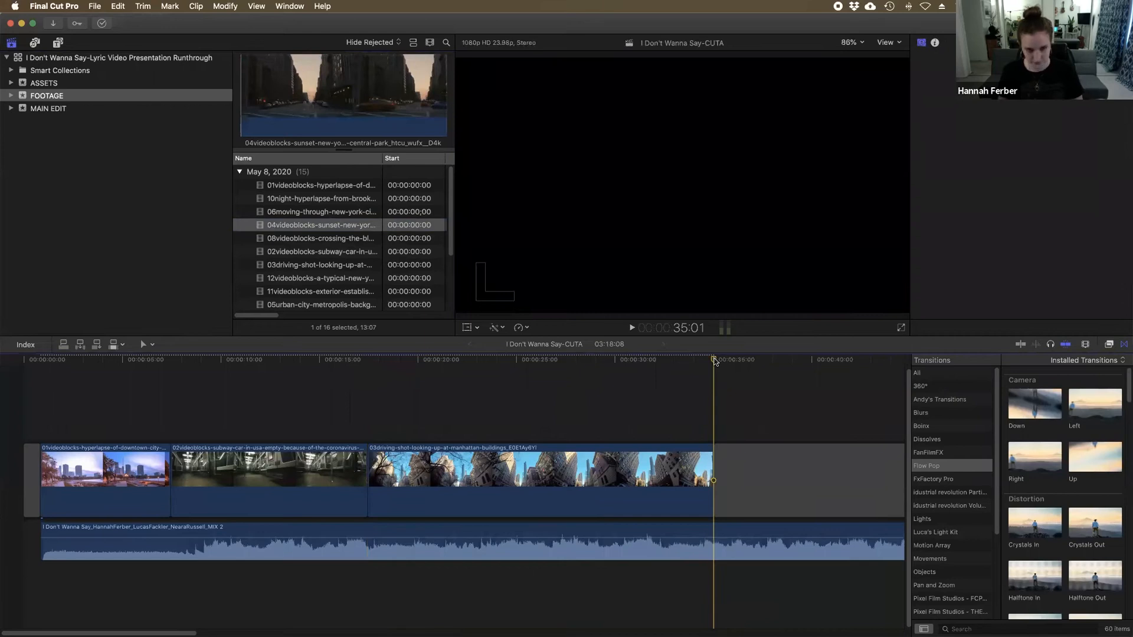
key(q)
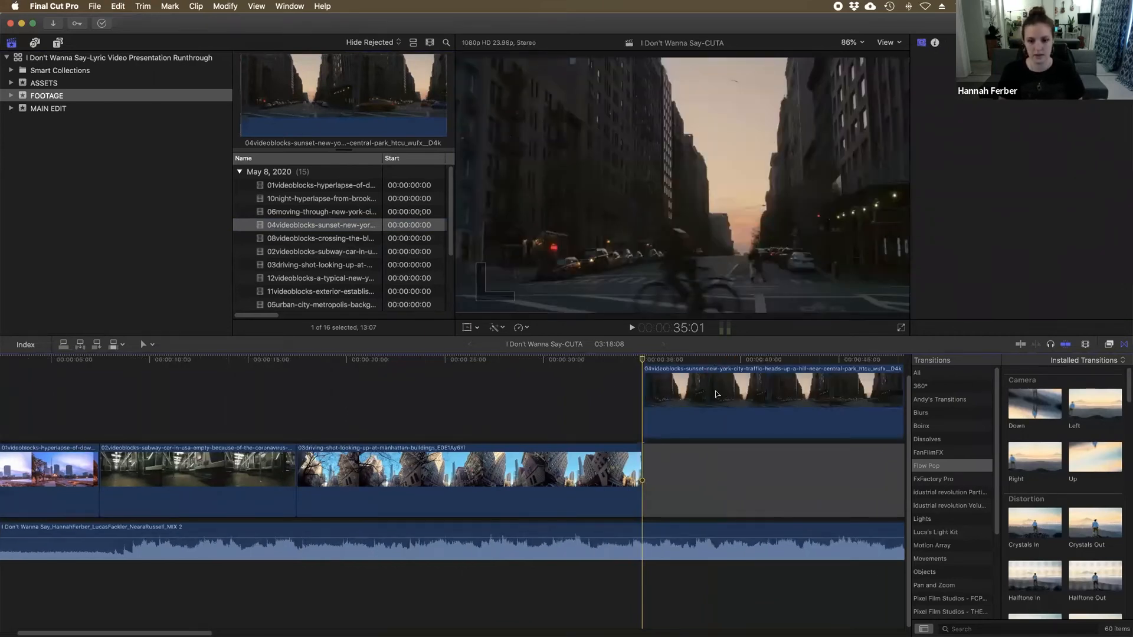
click(716, 394)
key(super+alt+Down)
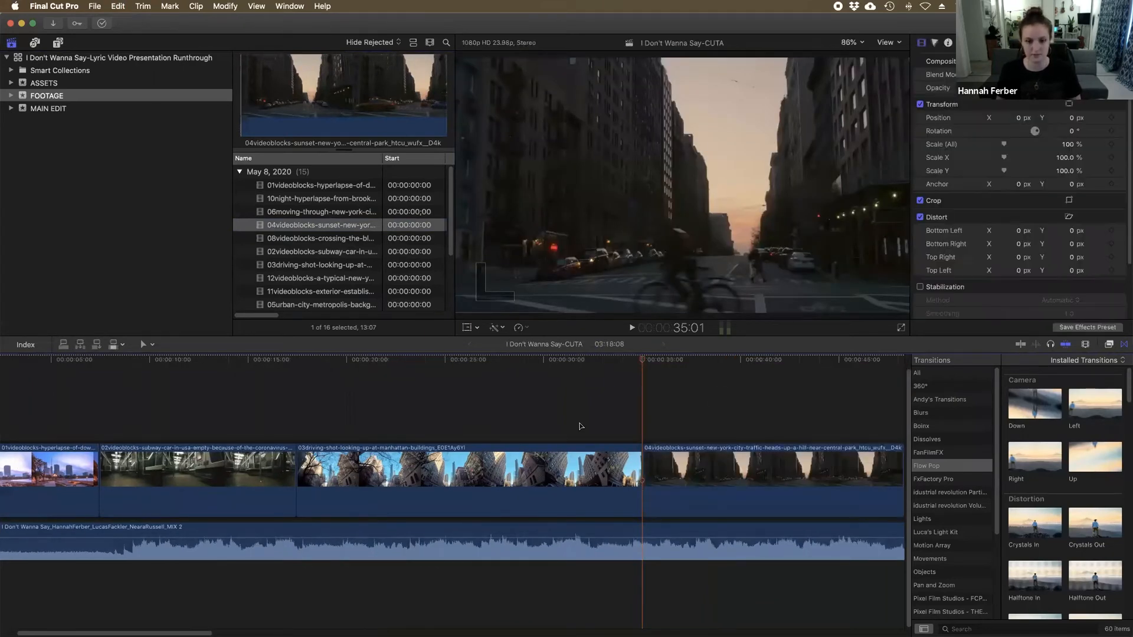
Connect the 05urban-city-metropolis clip at the end of the sunset clip, at 48:08, and overwrite it onto the primary storyline.
scroll(580, 426, right, 10)
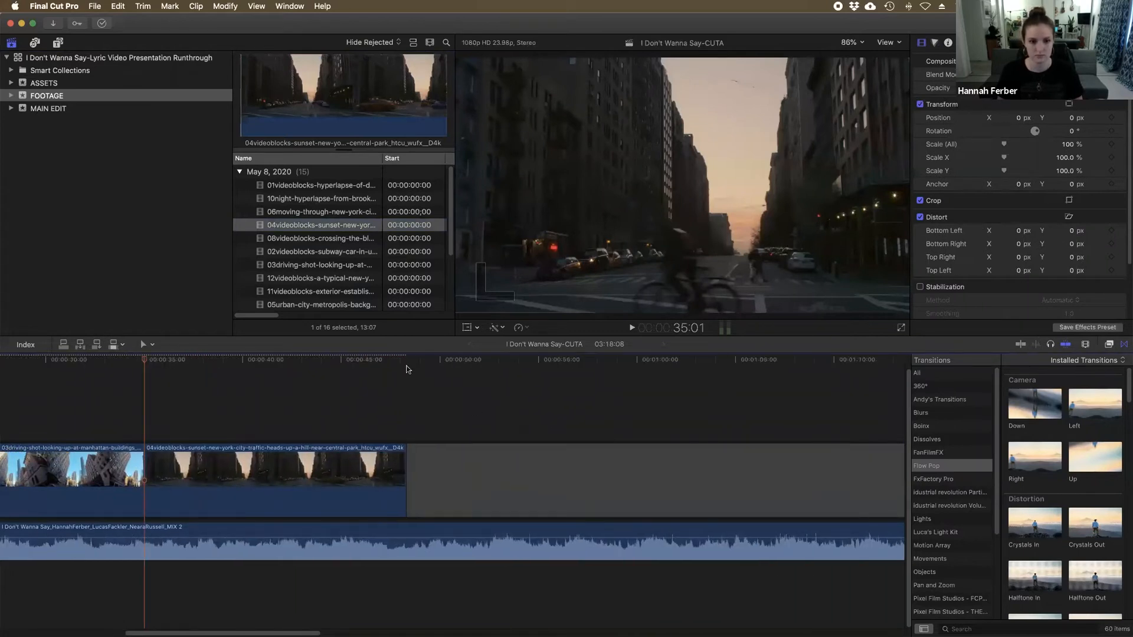
click(405, 361)
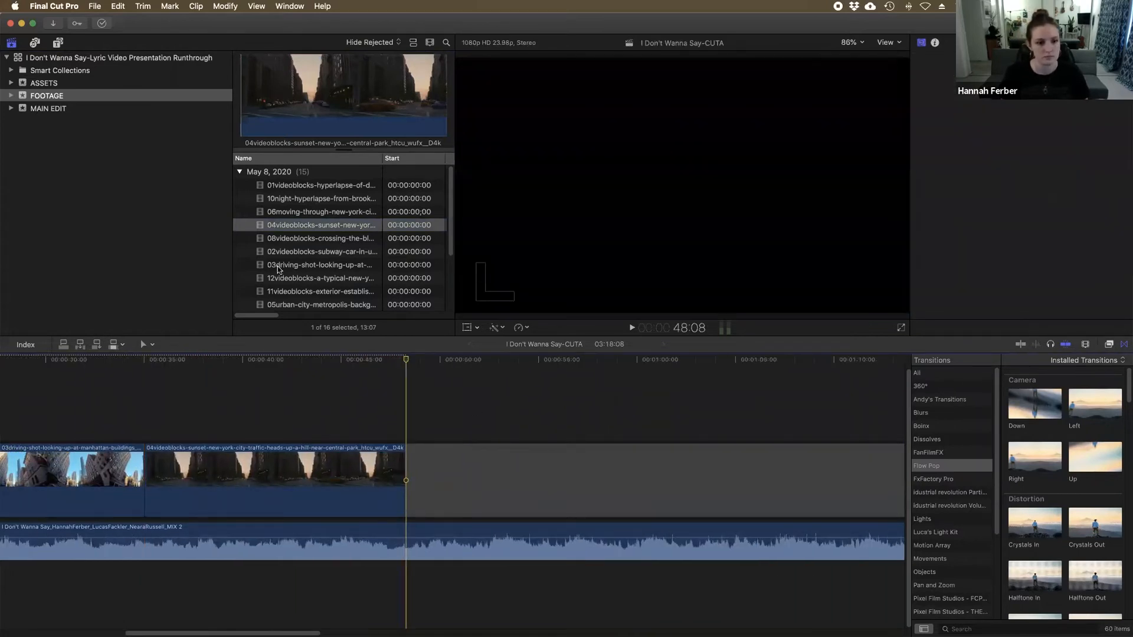
click(289, 305)
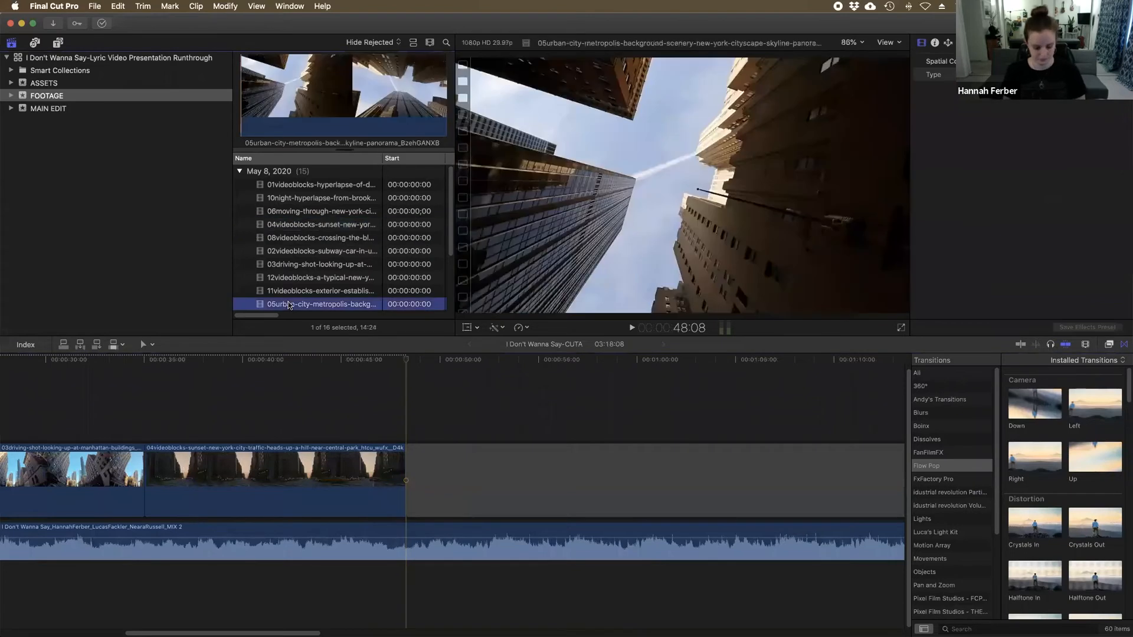
key(e)
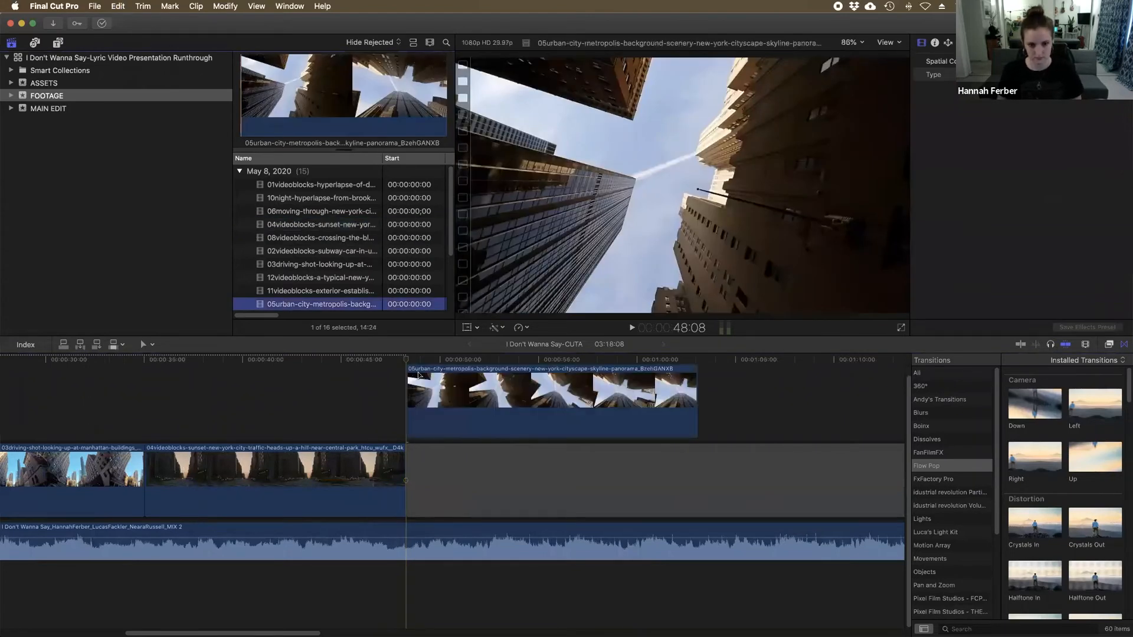
click(471, 402)
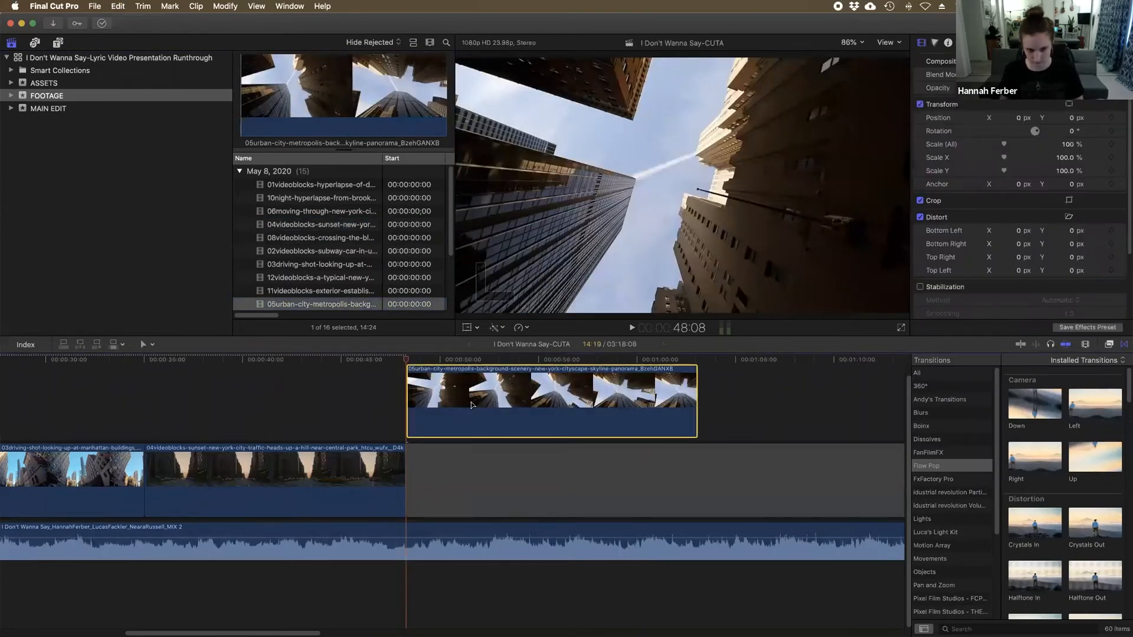
key(alt+super+Down)
scroll(471, 402, left, 4)
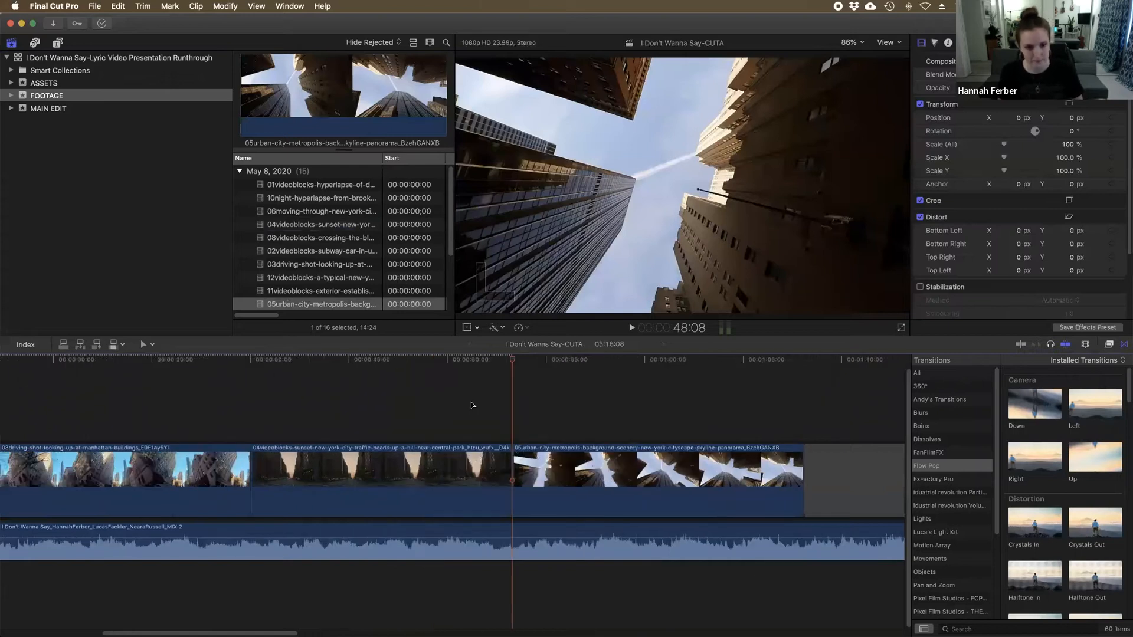
Trim the cut between the subway clip and the driving shot about one second earlier, shortening the driving shot to 16:14.
scroll(471, 402, left, 8)
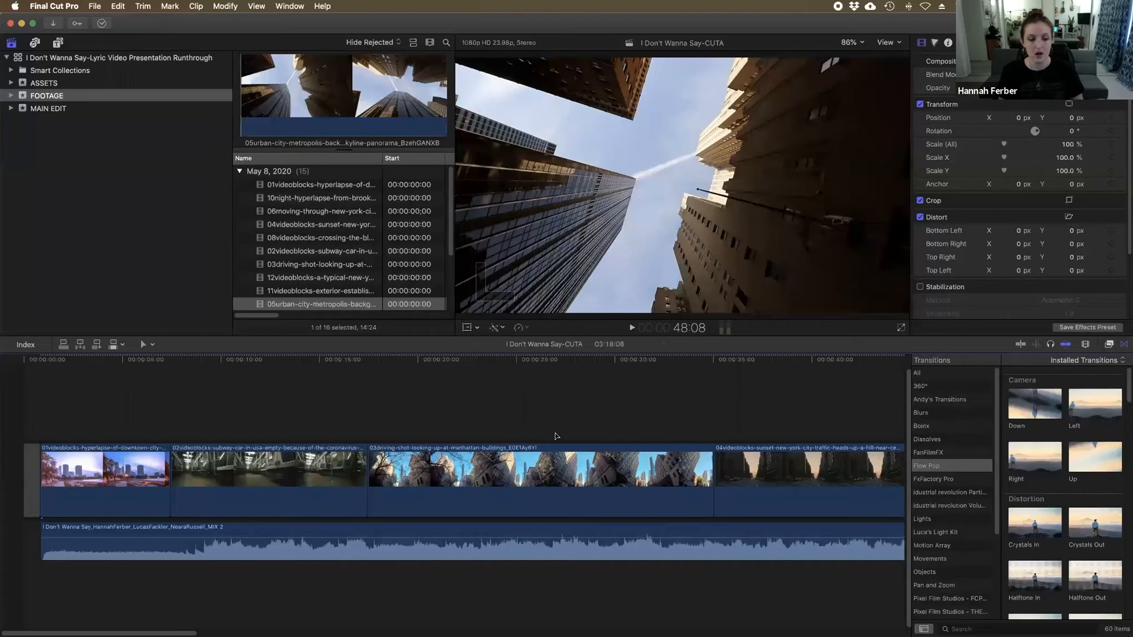
click(364, 358)
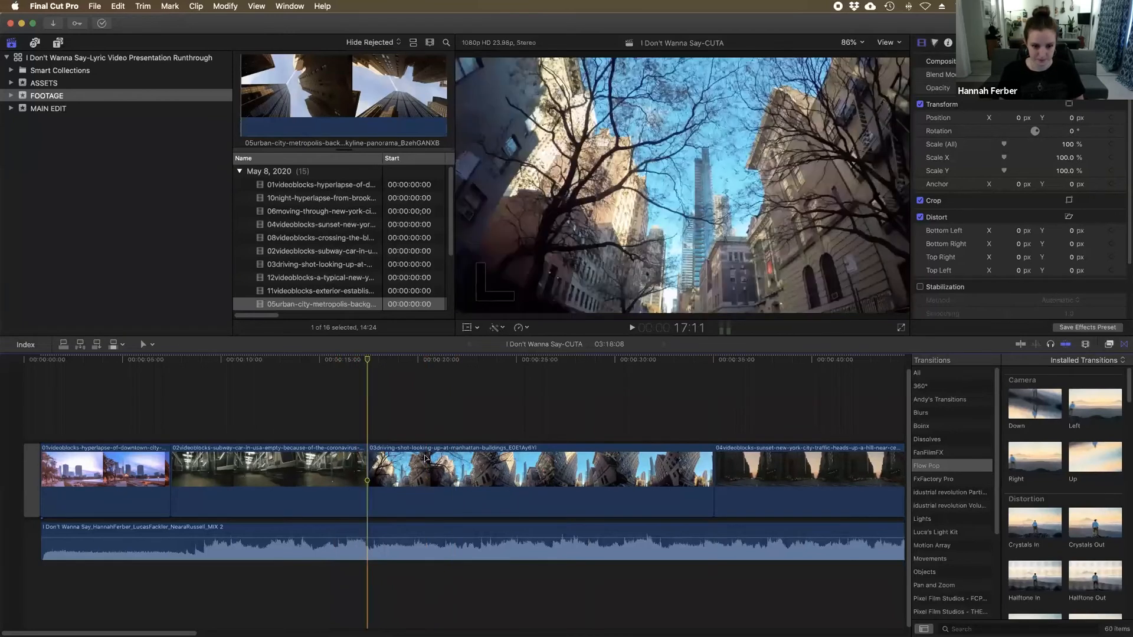
mouse_move(369, 460)
mouse_down()
mouse_move(336, 460)
mouse_move(366, 469)
mouse_up()
click(373, 471)
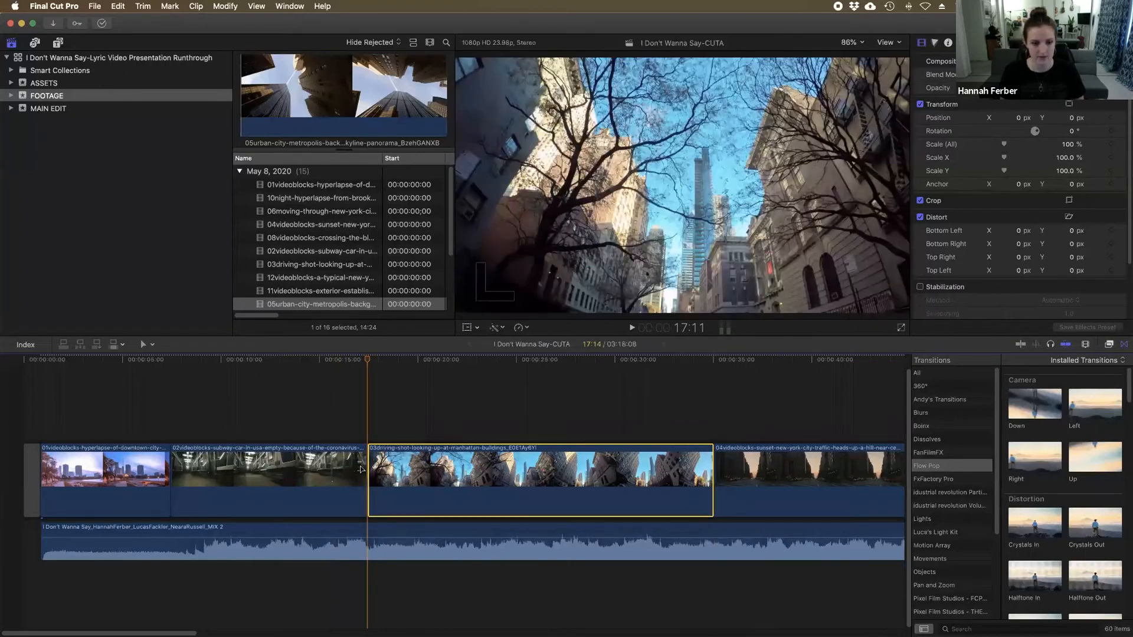
click(363, 469)
drag(366, 468, 368, 468)
click(371, 469)
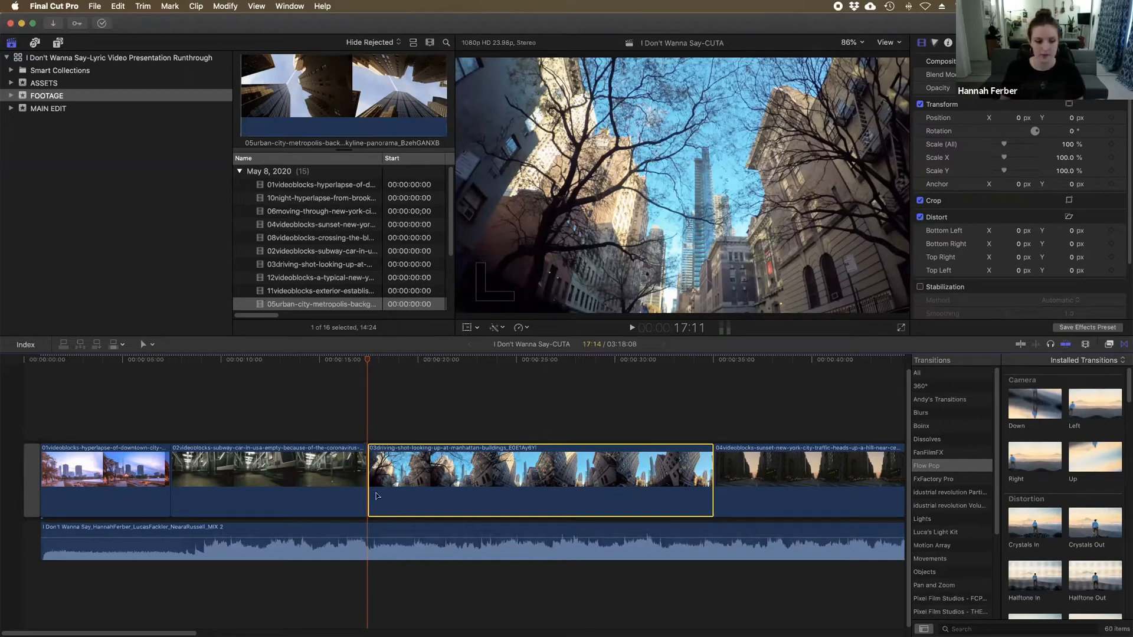
mouse_move(361, 474)
mouse_down()
mouse_move(348, 473)
mouse_move(398, 474)
mouse_move(353, 470)
mouse_move(371, 474)
mouse_up()
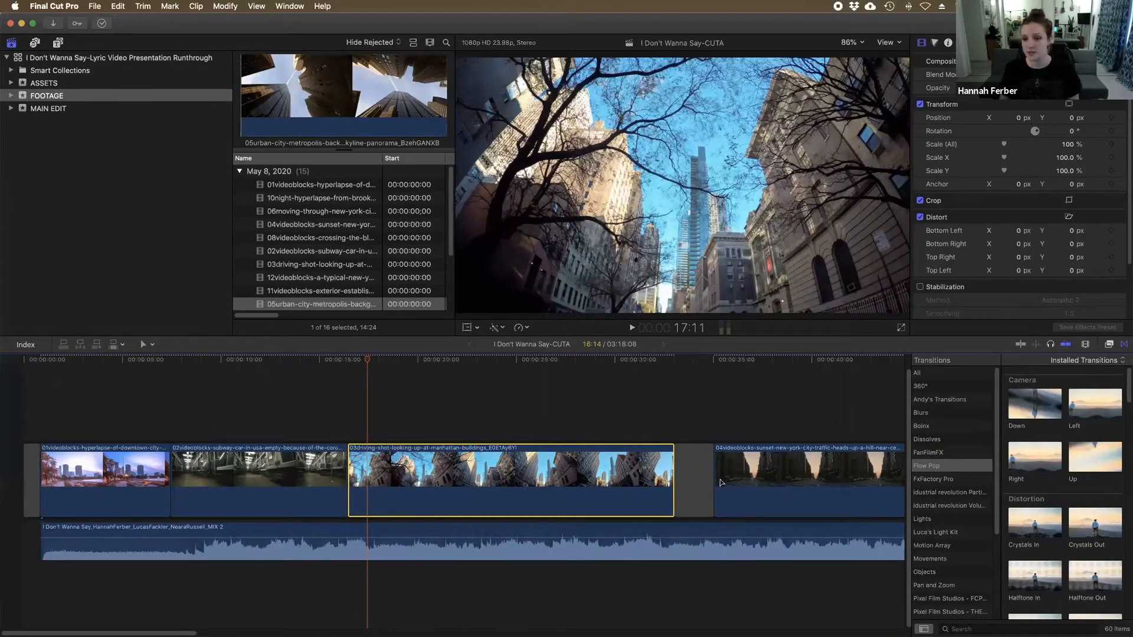
Delete the gap between the driving shot and the sunset clip, and trim the start of the driving shot slightly.
click(699, 483)
key(BackSpace)
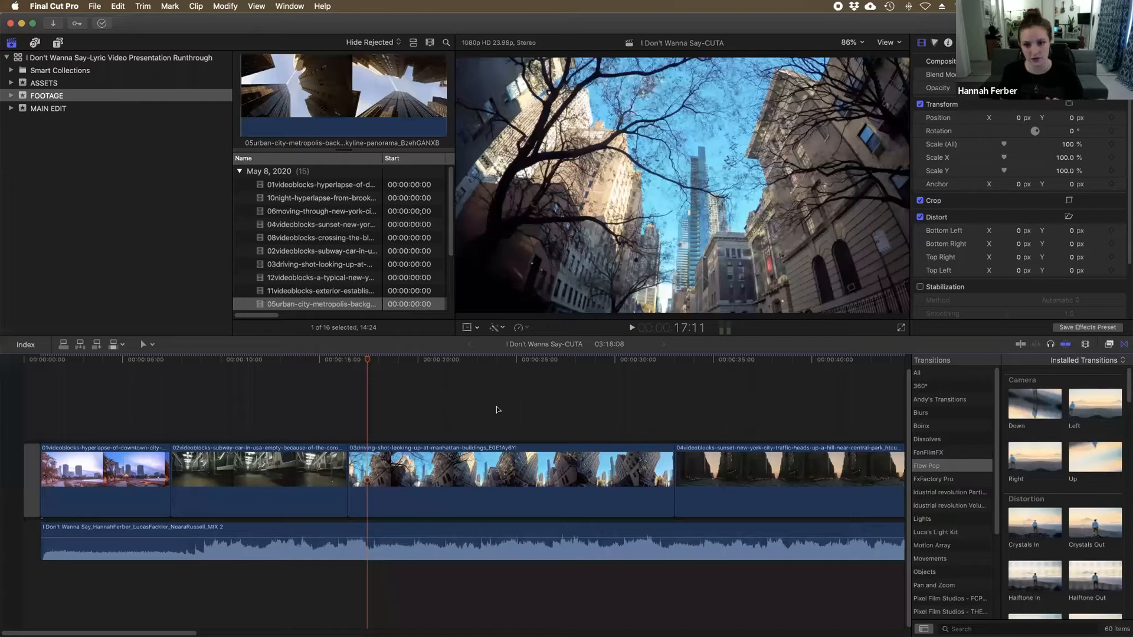
mouse_move(368, 361)
mouse_down()
mouse_move(347, 362)
mouse_move(381, 361)
mouse_up()
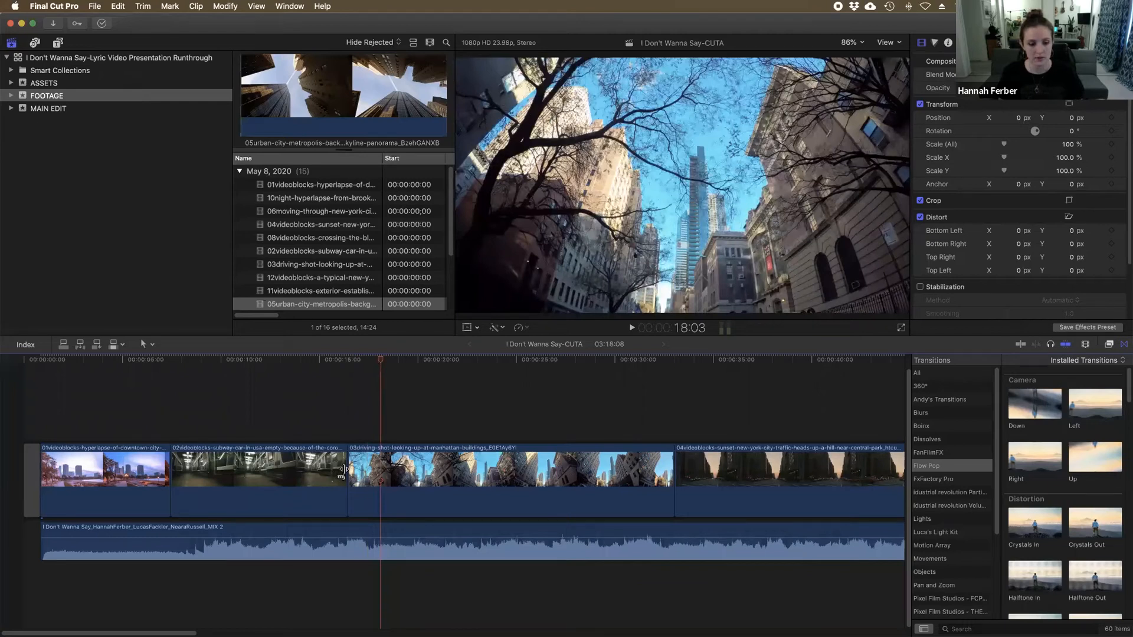
mouse_move(343, 469)
mouse_down()
mouse_move(285, 470)
mouse_move(352, 472)
mouse_up()
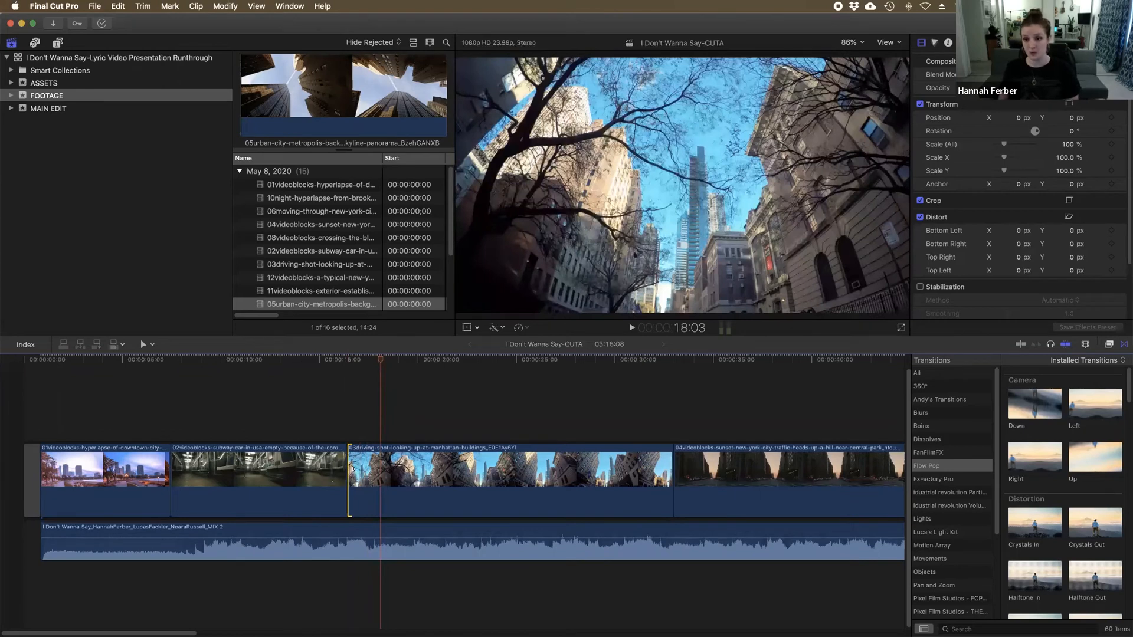
Cut the driving shot at two points with the Blade tool, undo both cuts and return to the Select tool.
key(b)
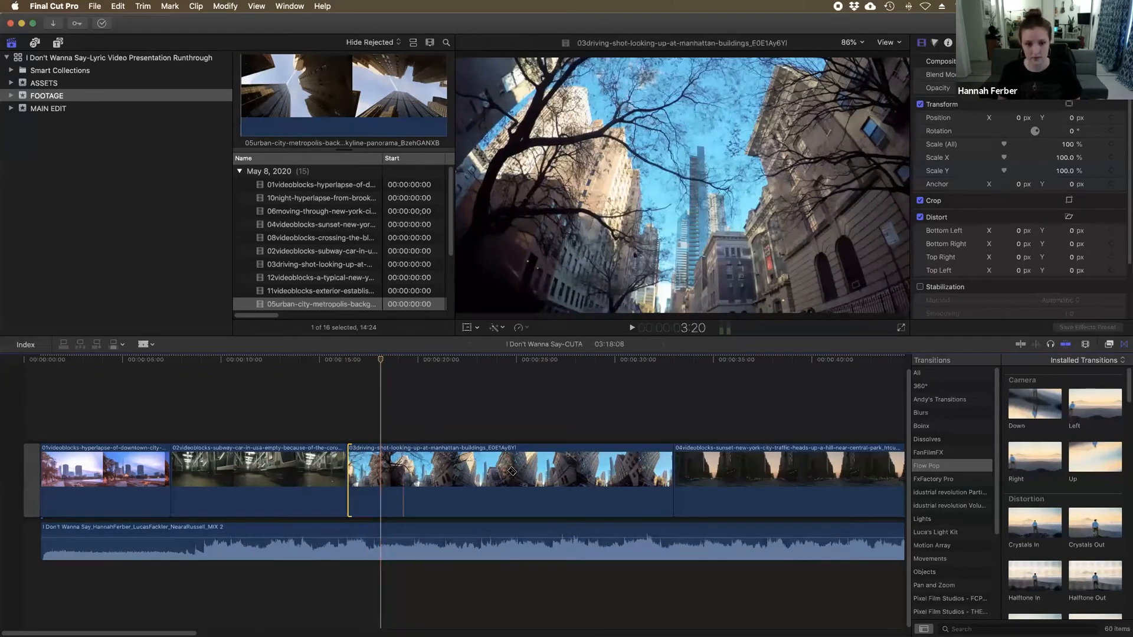
click(510, 471)
click(582, 466)
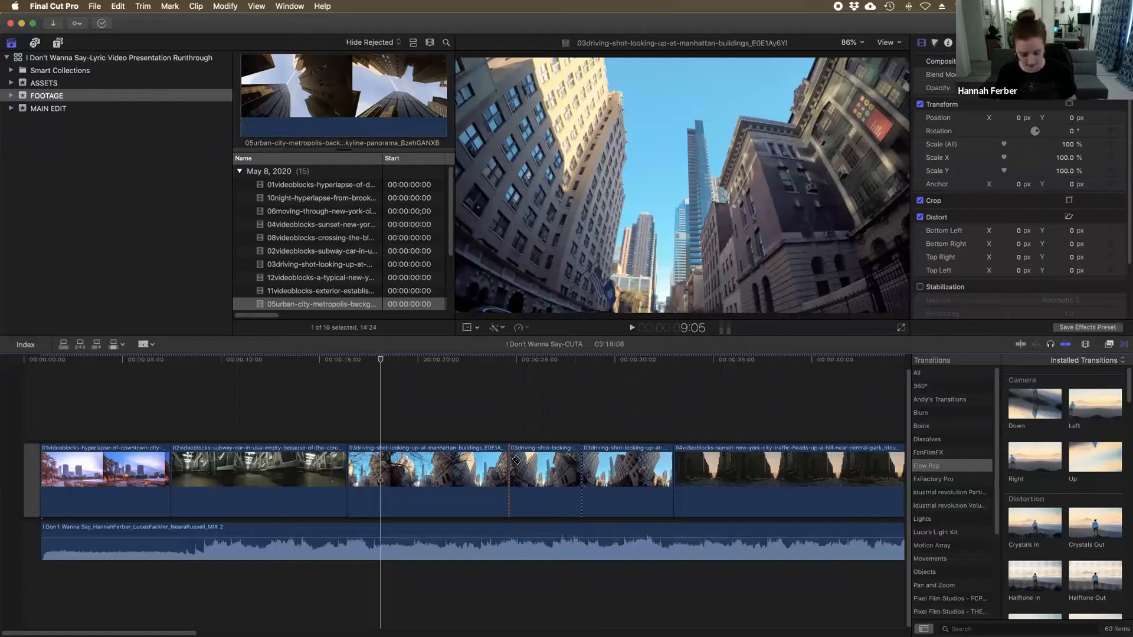
key(super+z)
key(super+z)
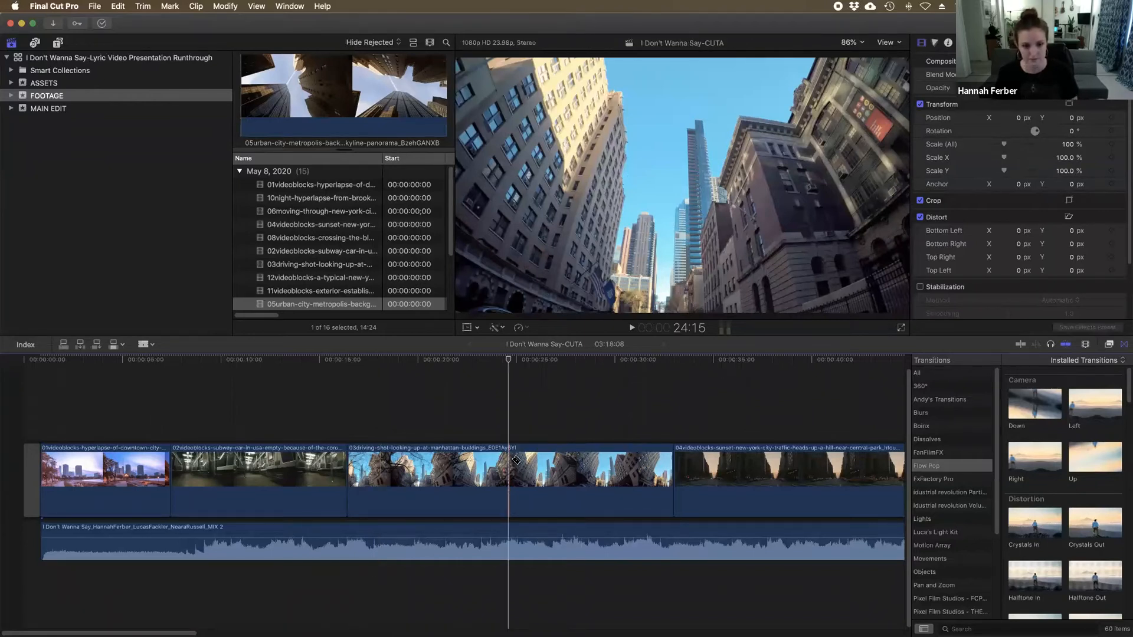
key(a)
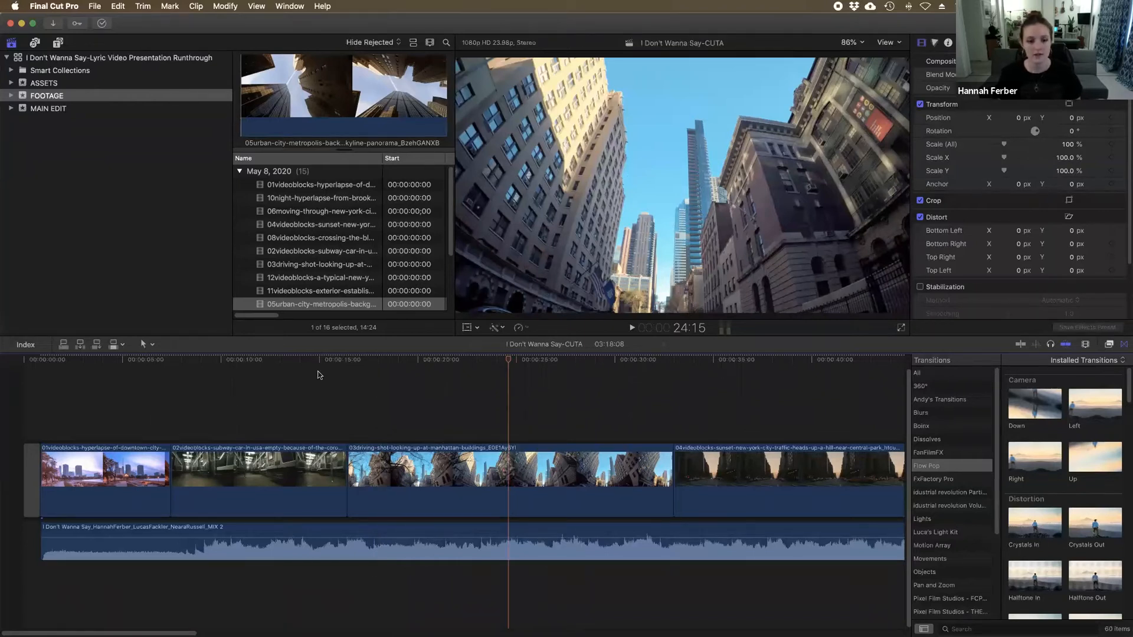
Place the playhead at the start of the first clip, at 20 frames.
click(148, 364)
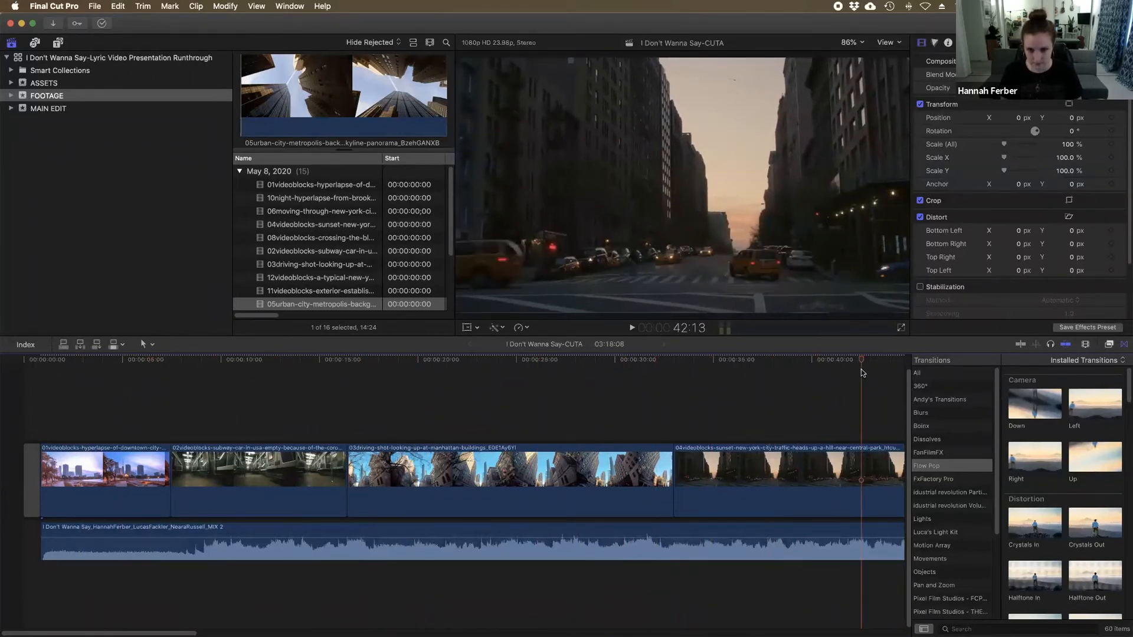
key(super+minus)
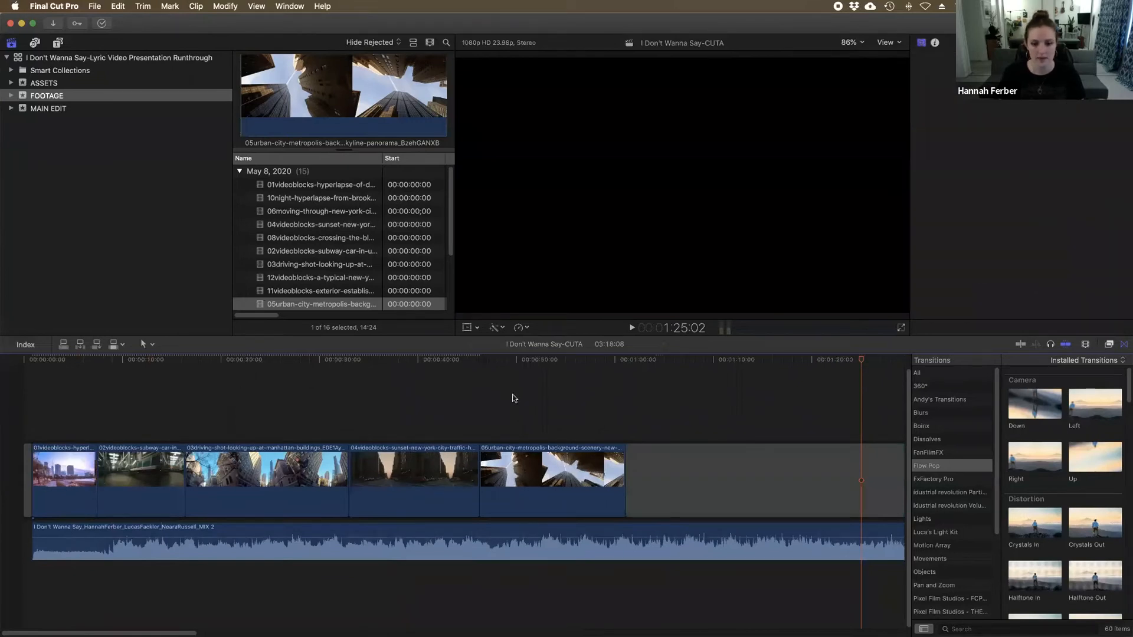
key(super+4)
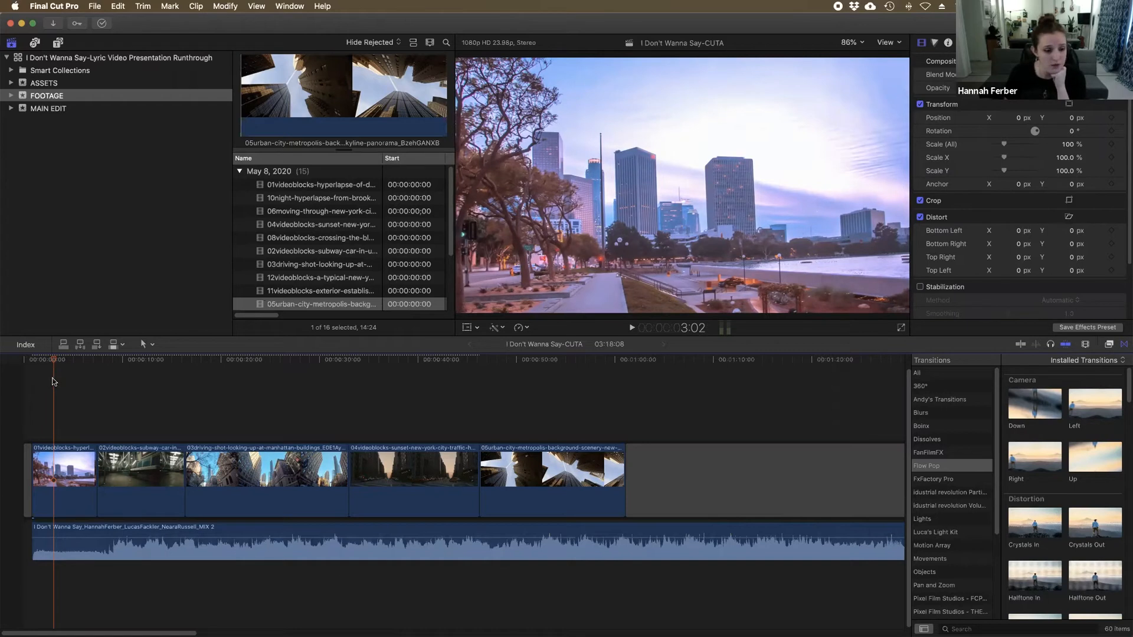
drag(55, 360, 34, 363)
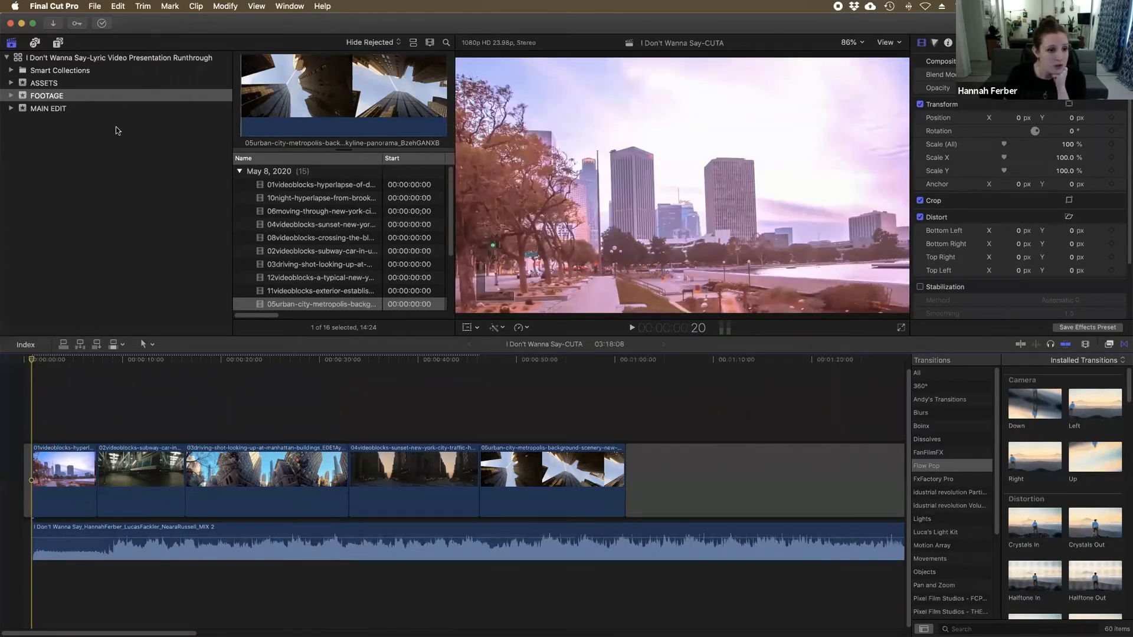
Collapse the generators and open the Special category of the installed titles.
click(58, 42)
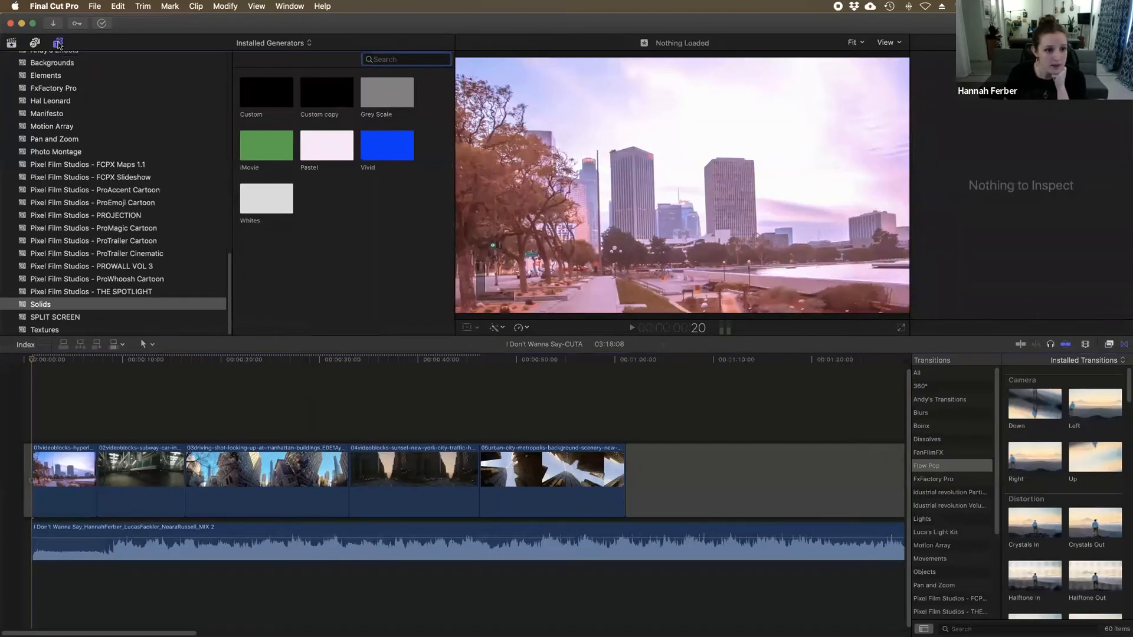
drag(227, 323, 225, 103)
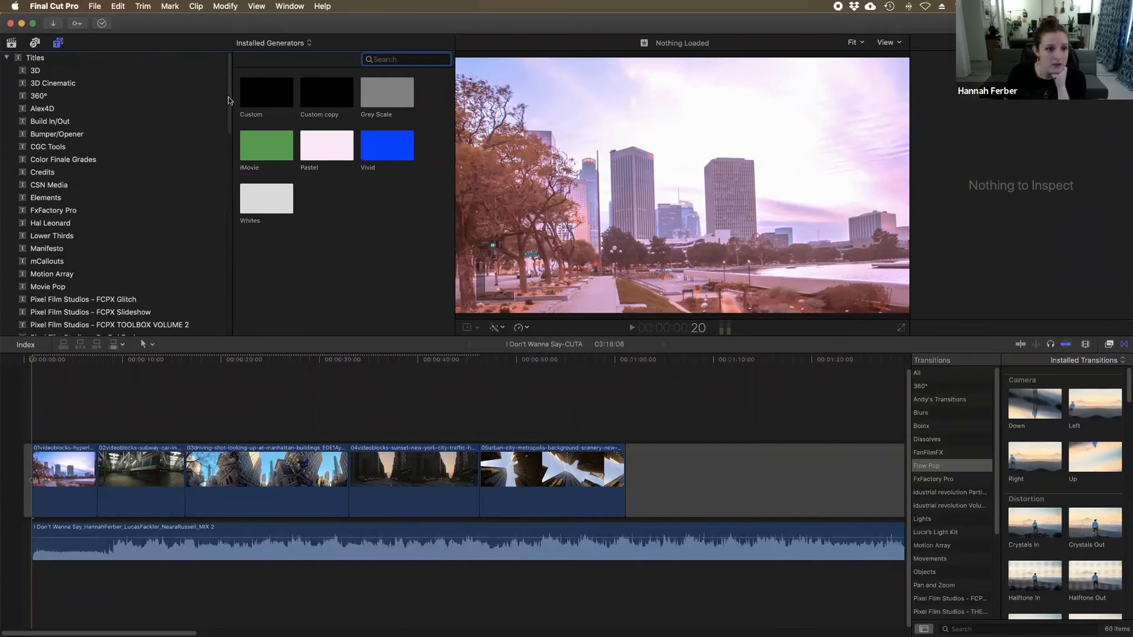
click(7, 57)
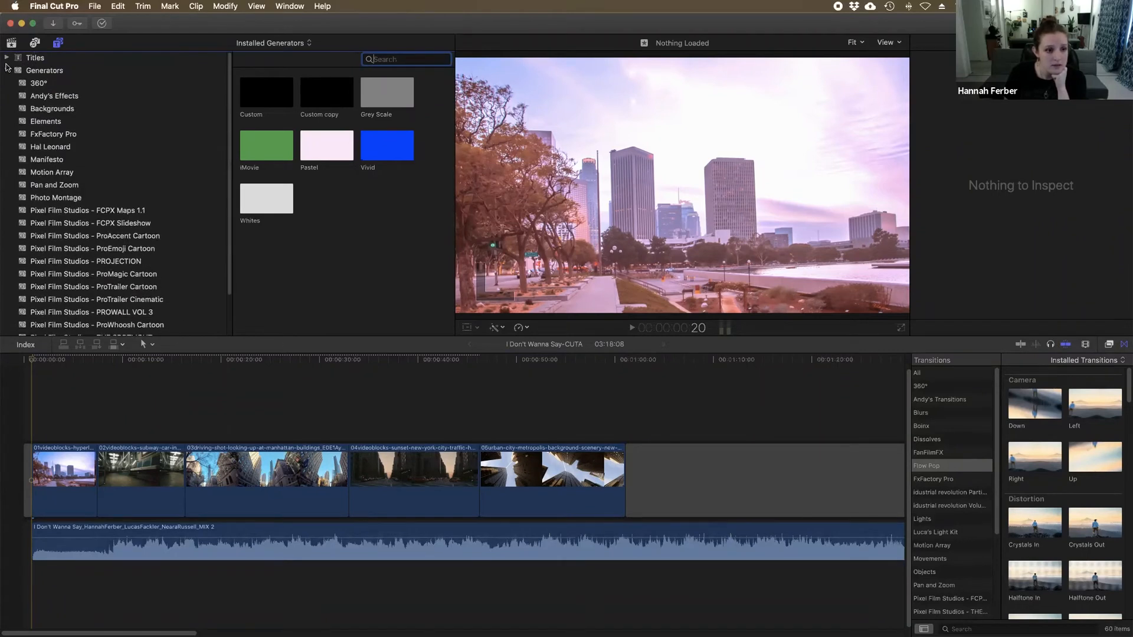
click(7, 71)
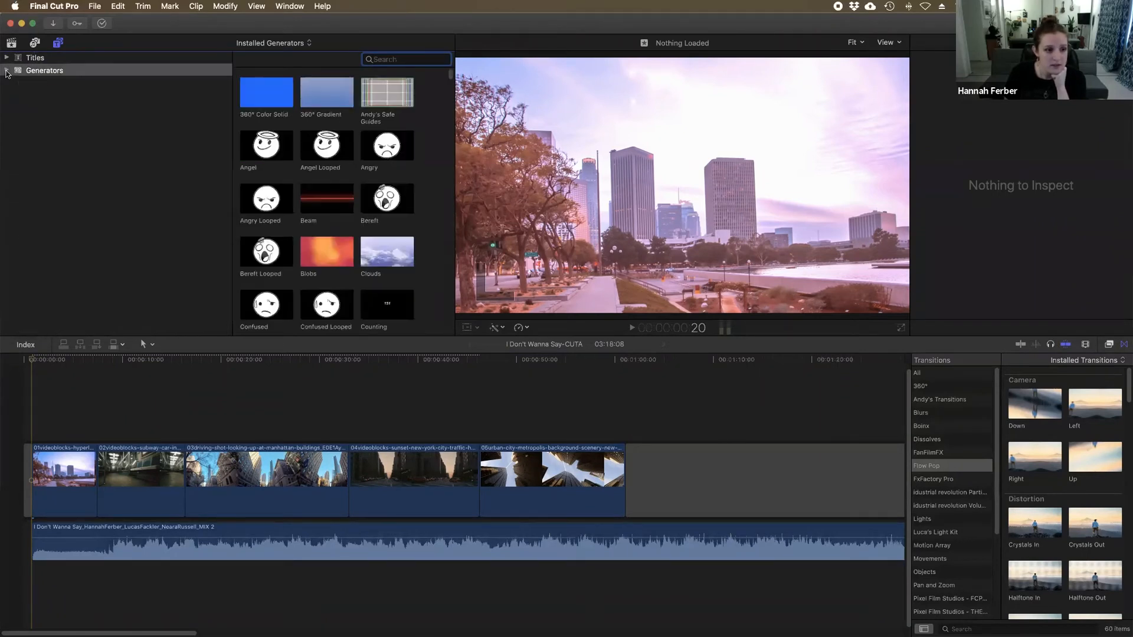
click(32, 59)
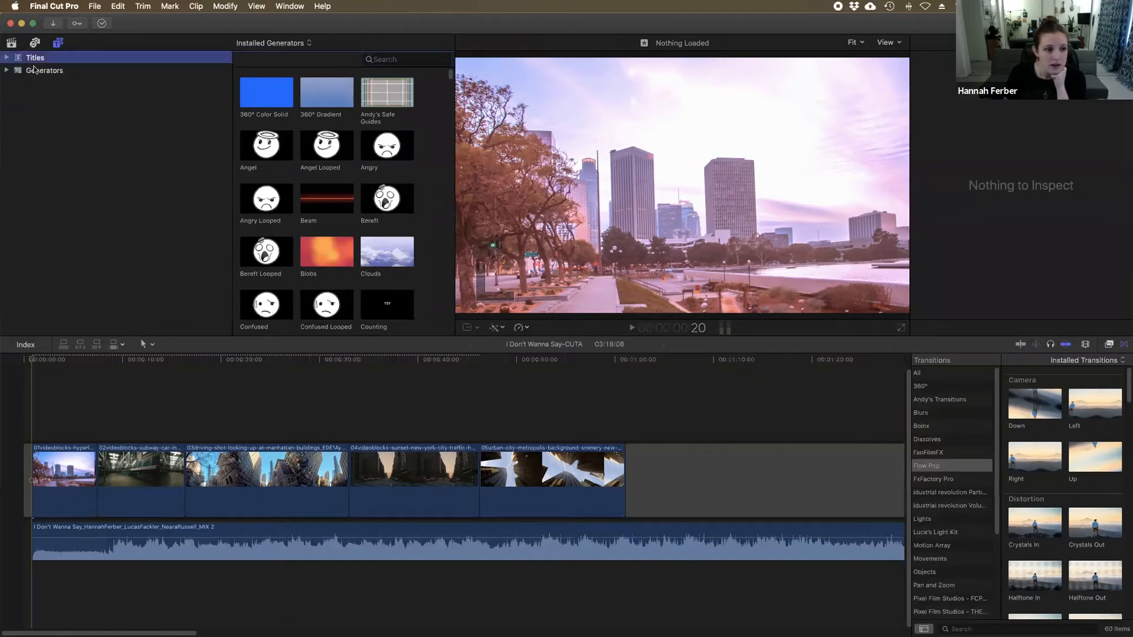
click(6, 58)
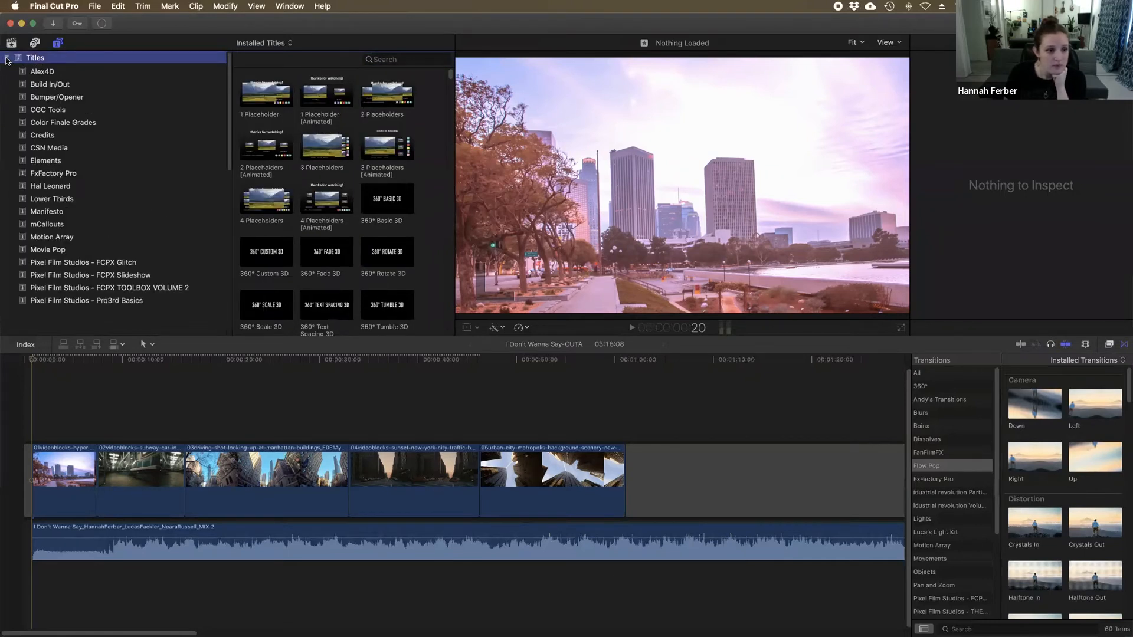
drag(227, 111, 232, 281)
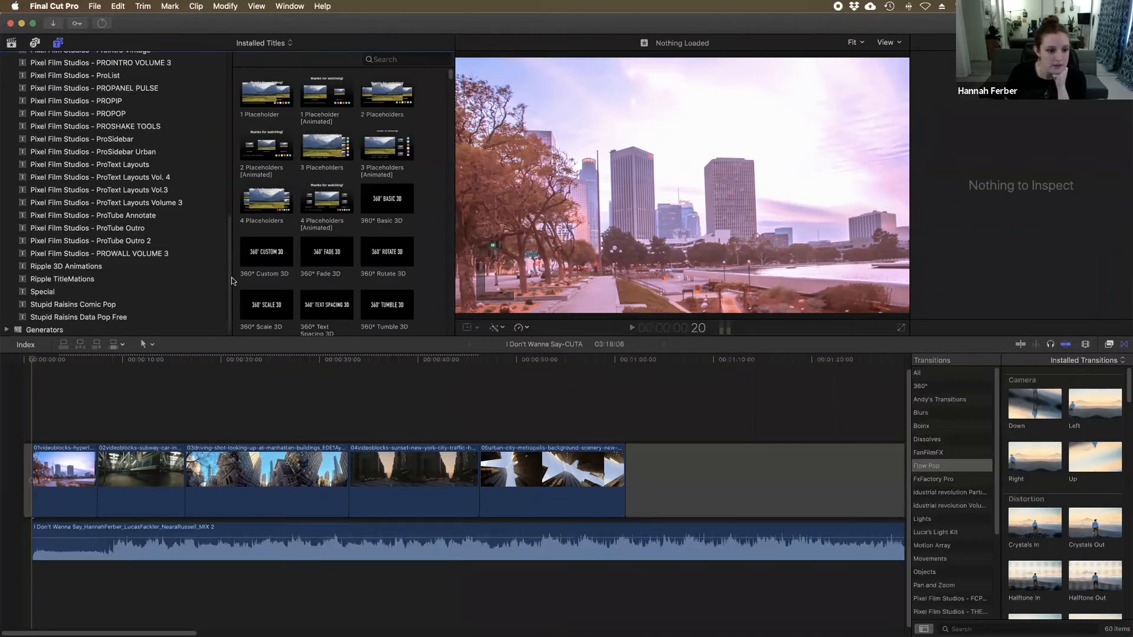
click(43, 293)
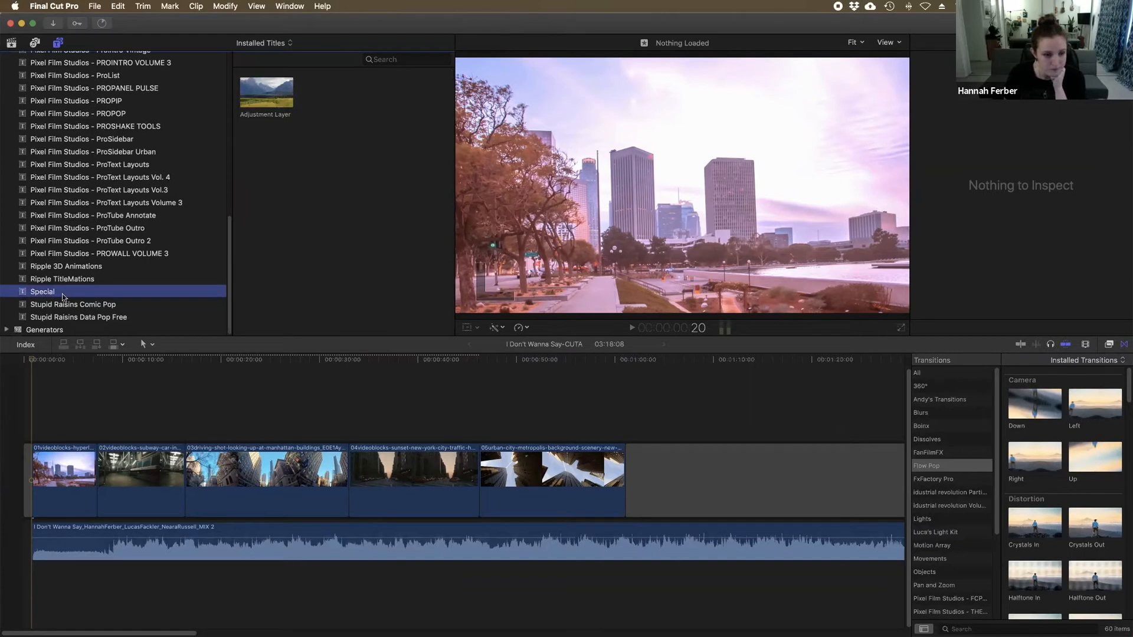
Place the Adjustment Layer title above the start of the first clip and extend it to the end of the 05urban-city clip.
click(268, 98)
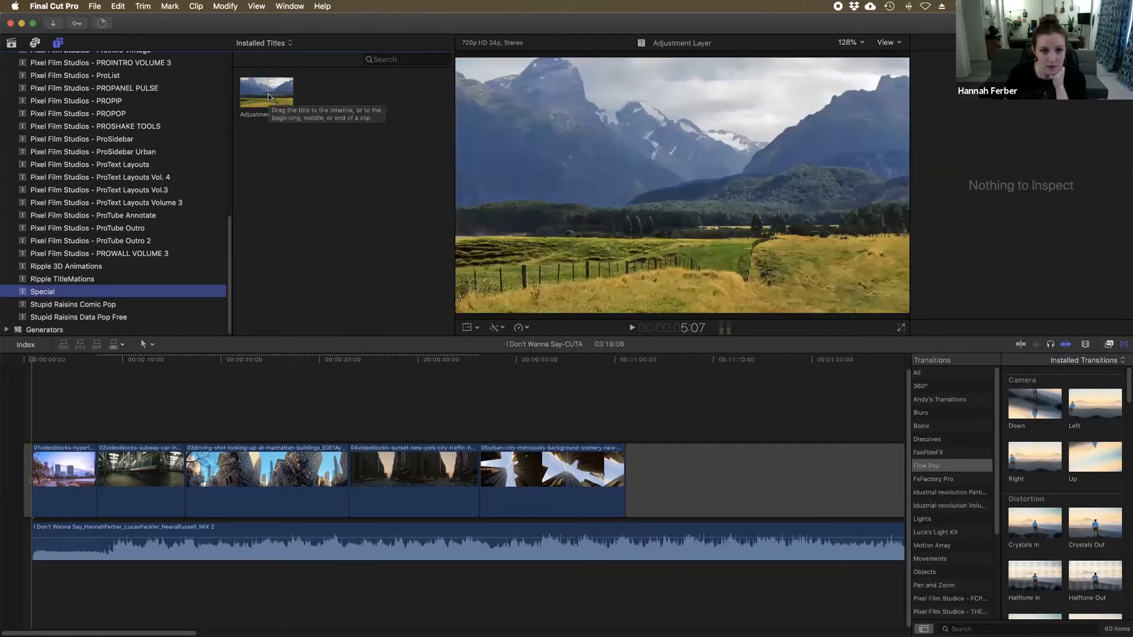
click(268, 97)
drag(268, 97, 35, 426)
drag(133, 434, 622, 435)
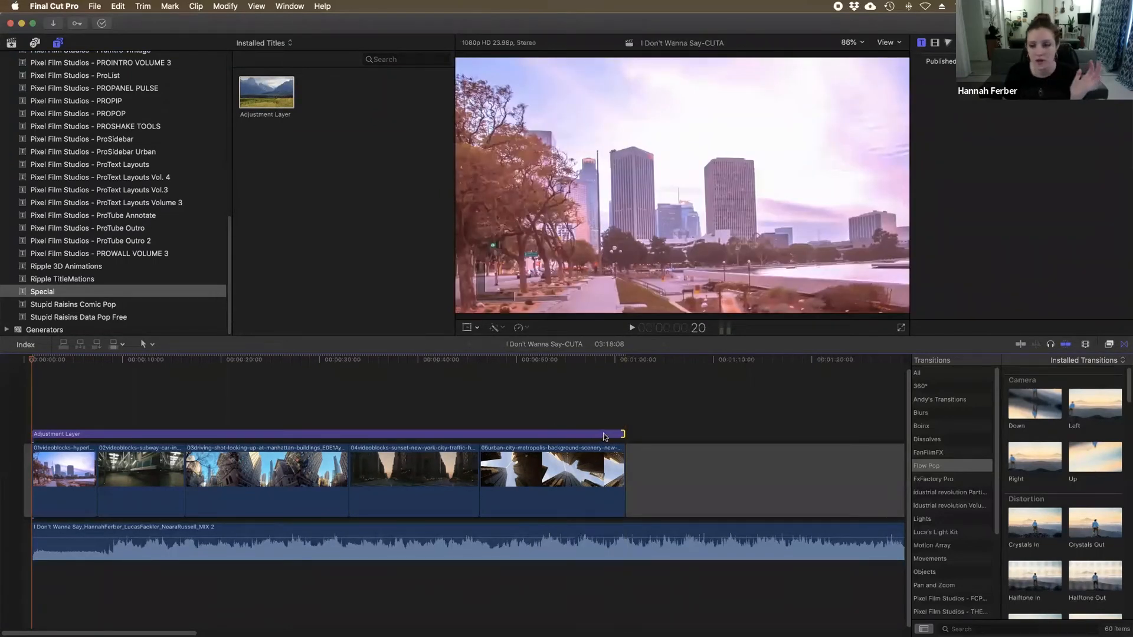
Select the adjustment layer and show the installed effects in place of the transitions.
click(604, 436)
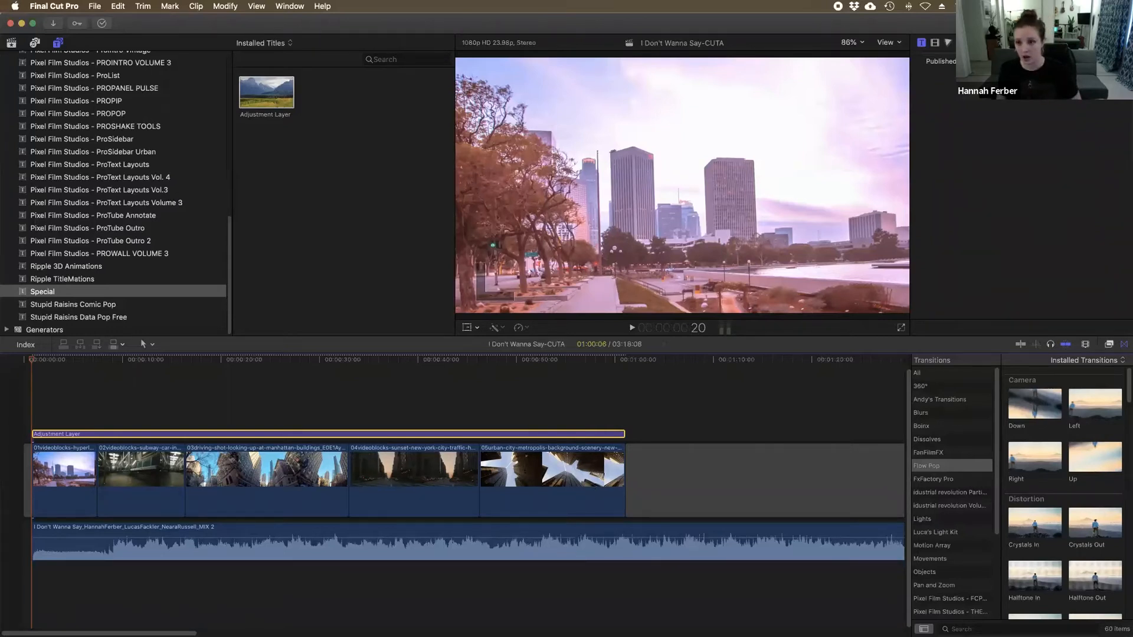
click(1004, 56)
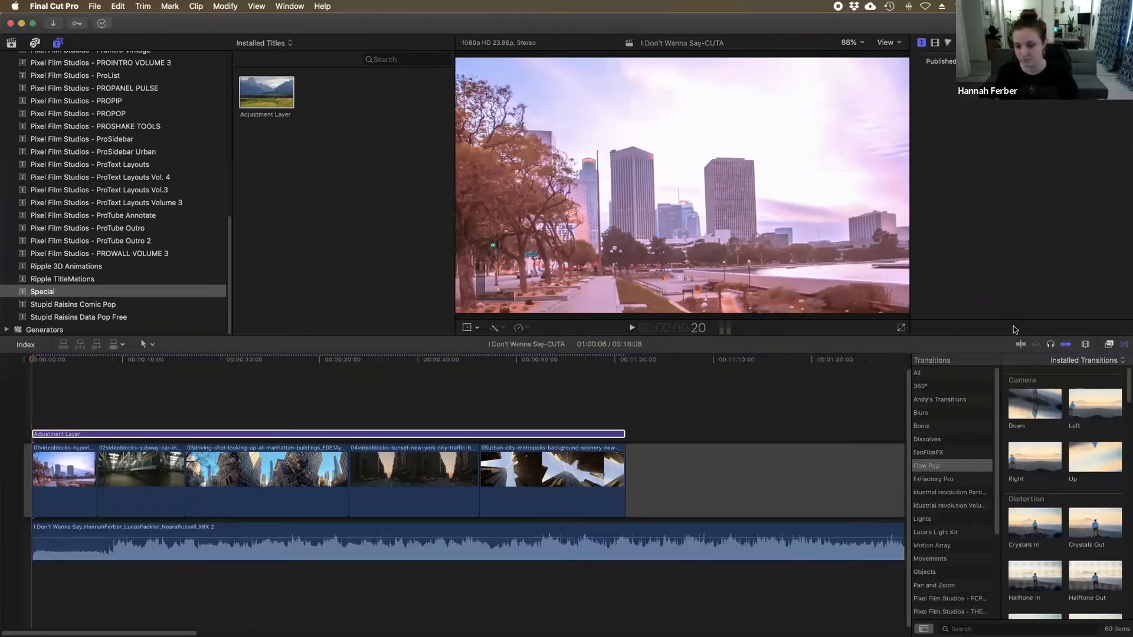
click(1109, 346)
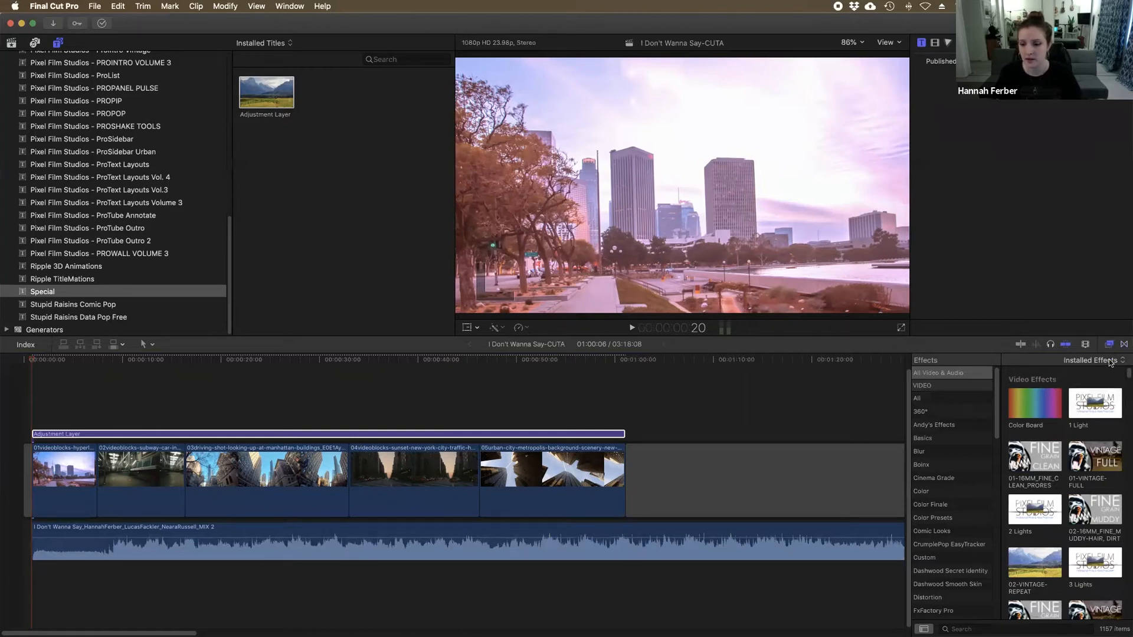
Shorten the adjustment layer to the start of the 05urban-city clip and apply the Night color preset to that clip.
drag(622, 432, 479, 433)
click(535, 484)
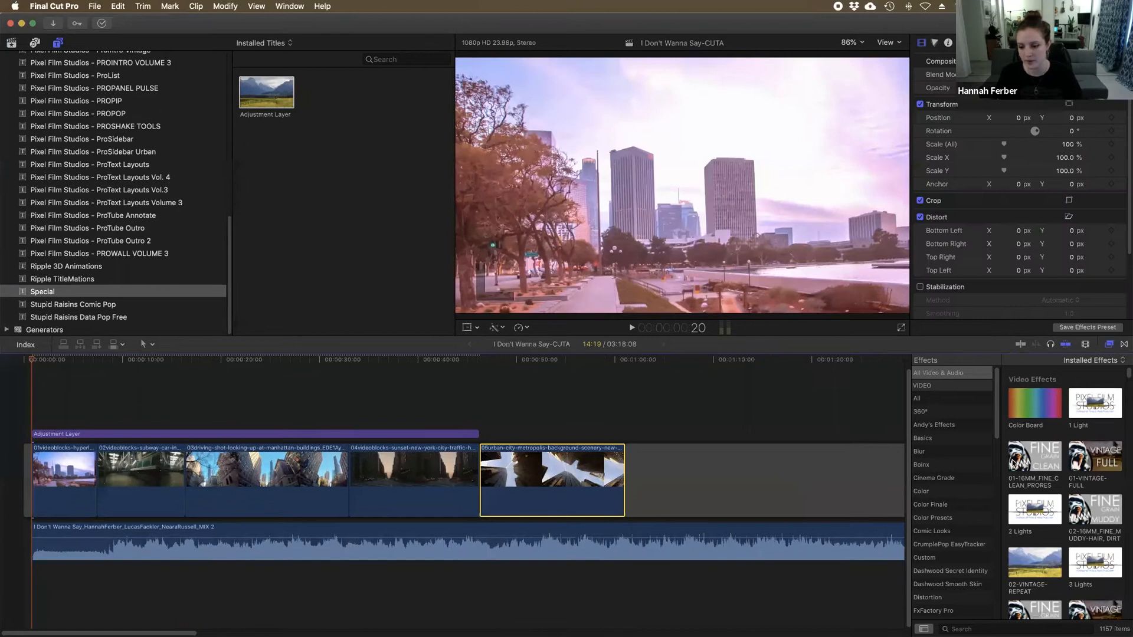
scroll(1123, 397, down, 5)
scroll(1123, 396, down, 15)
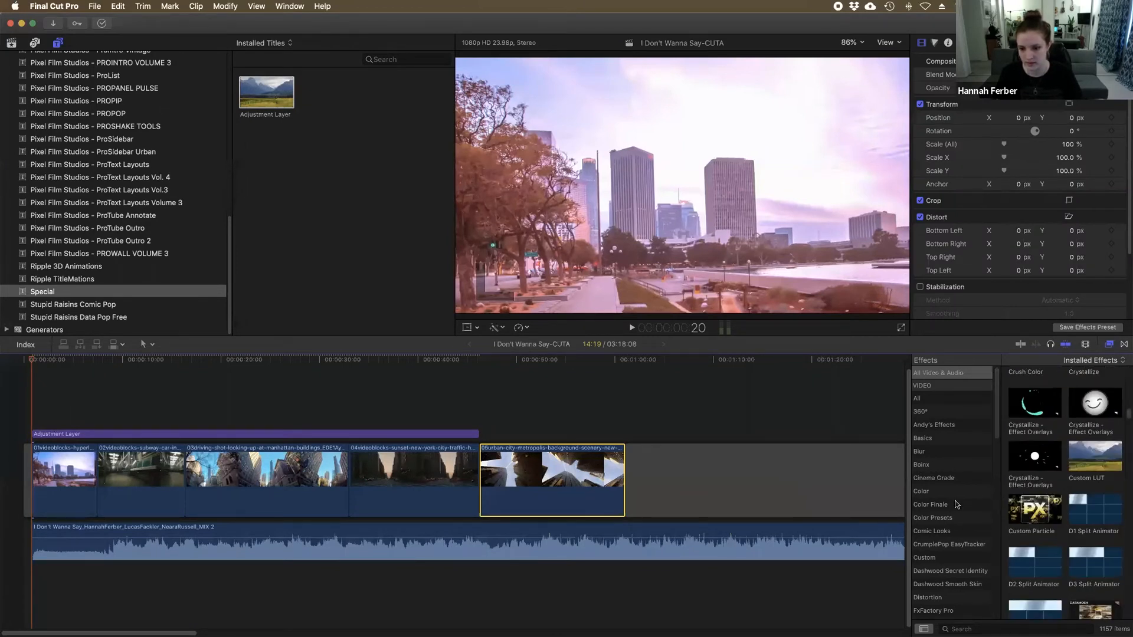
click(951, 519)
drag(1031, 486, 565, 487)
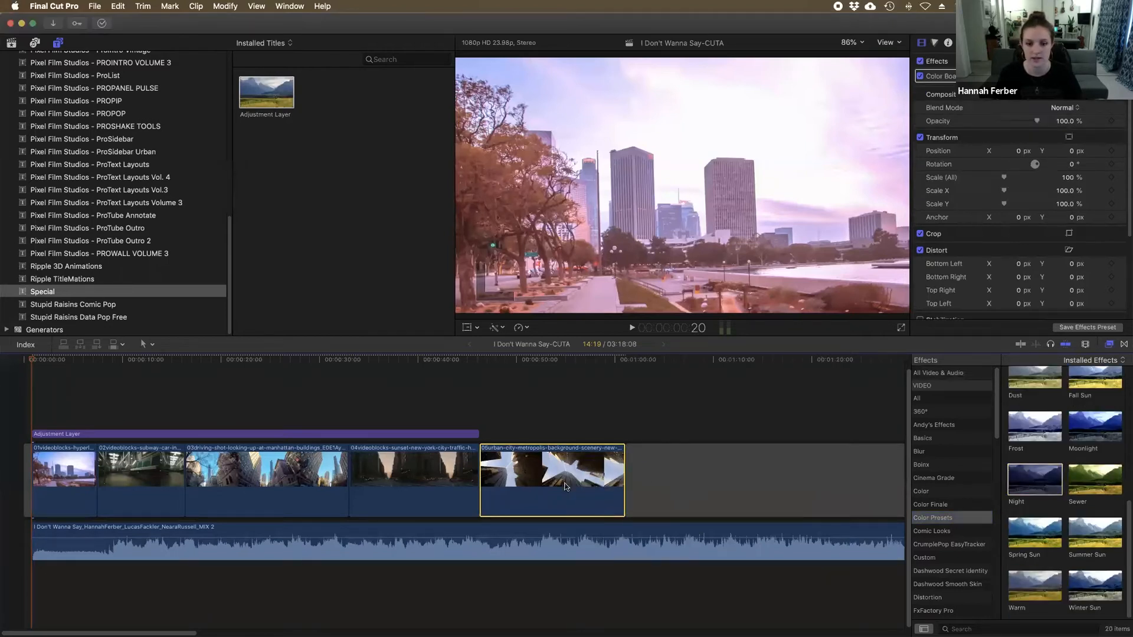
Place the playhead on the 05urban-city clip and compare it with its Night preset switched on and off.
click(552, 420)
click(549, 461)
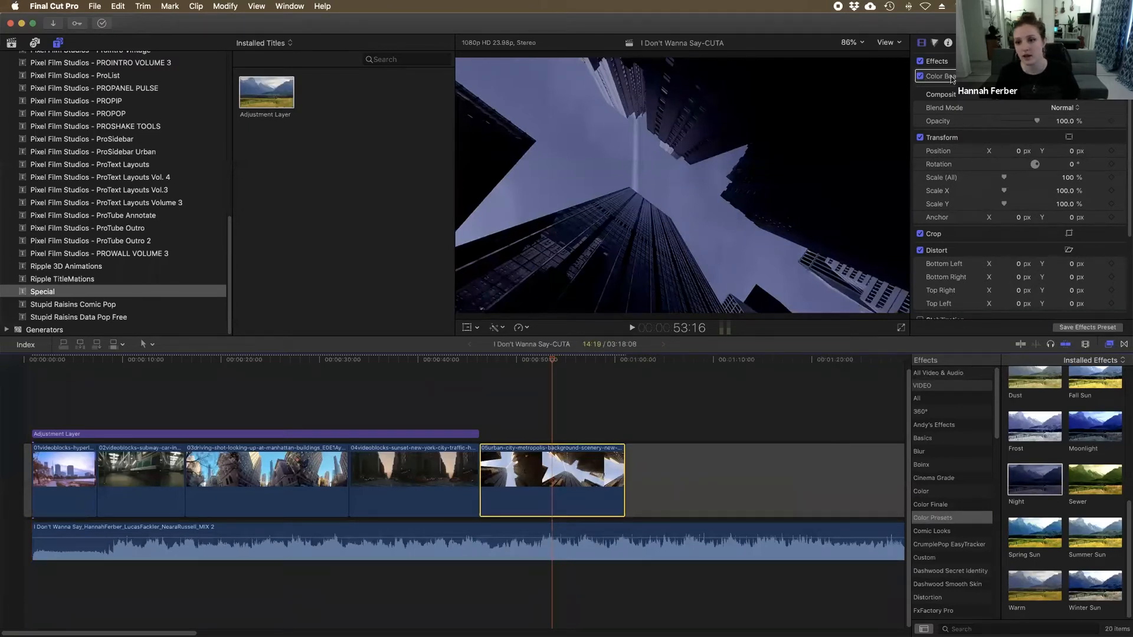
click(919, 77)
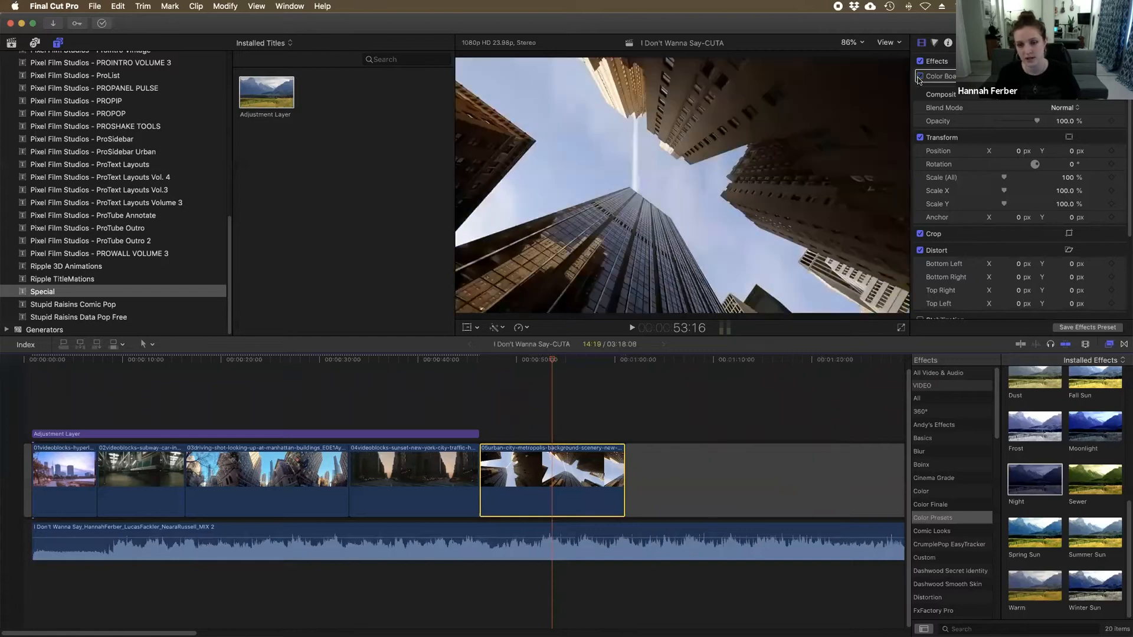
click(920, 77)
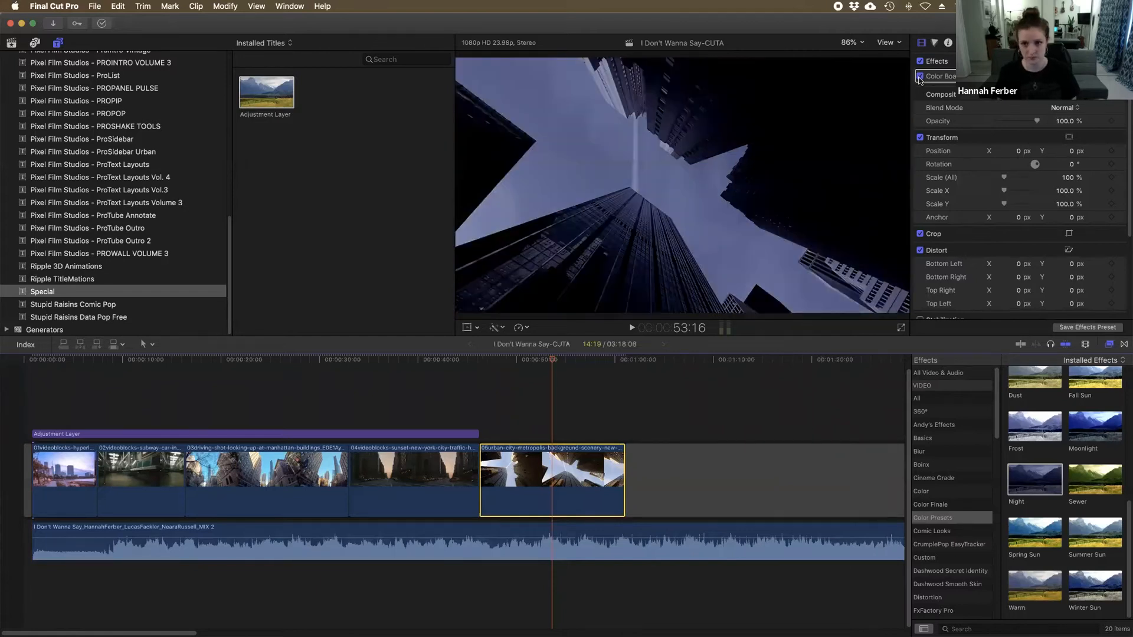
click(919, 77)
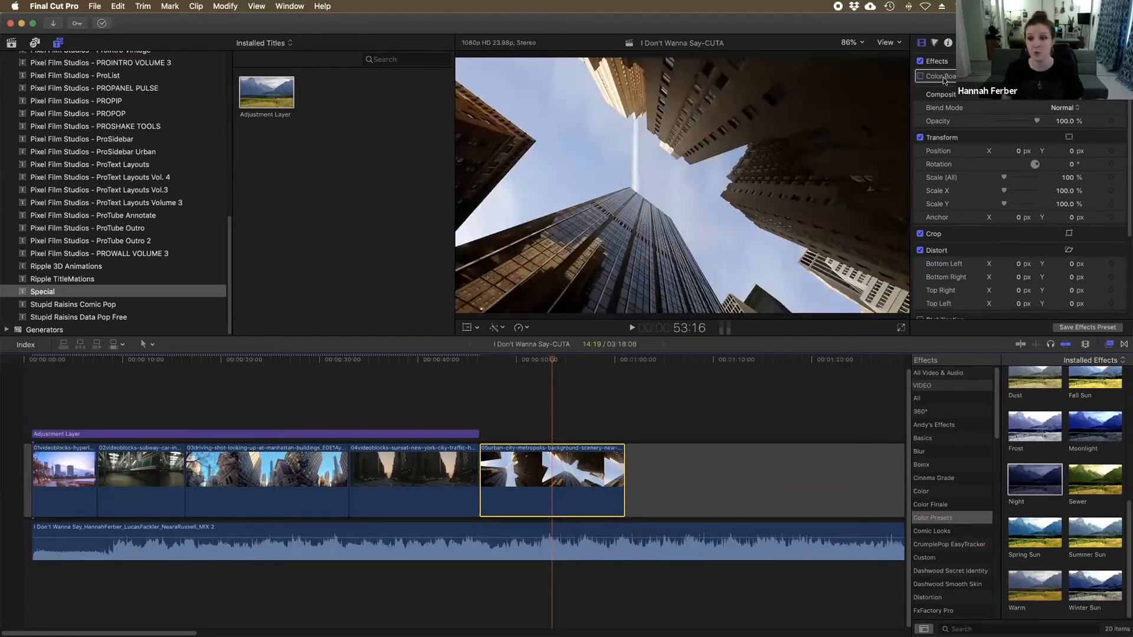
Remove the Night preset from the 05urban-city clip and extend the adjustment layer back to the clip's end.
scroll(945, 80, down, 2)
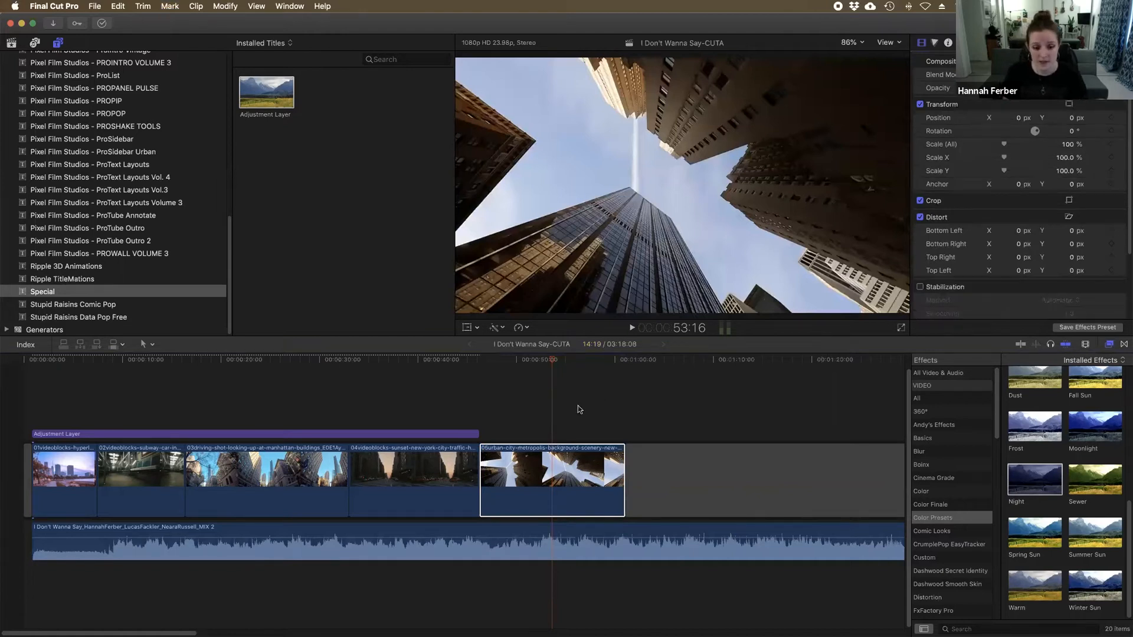
drag(479, 434, 620, 436)
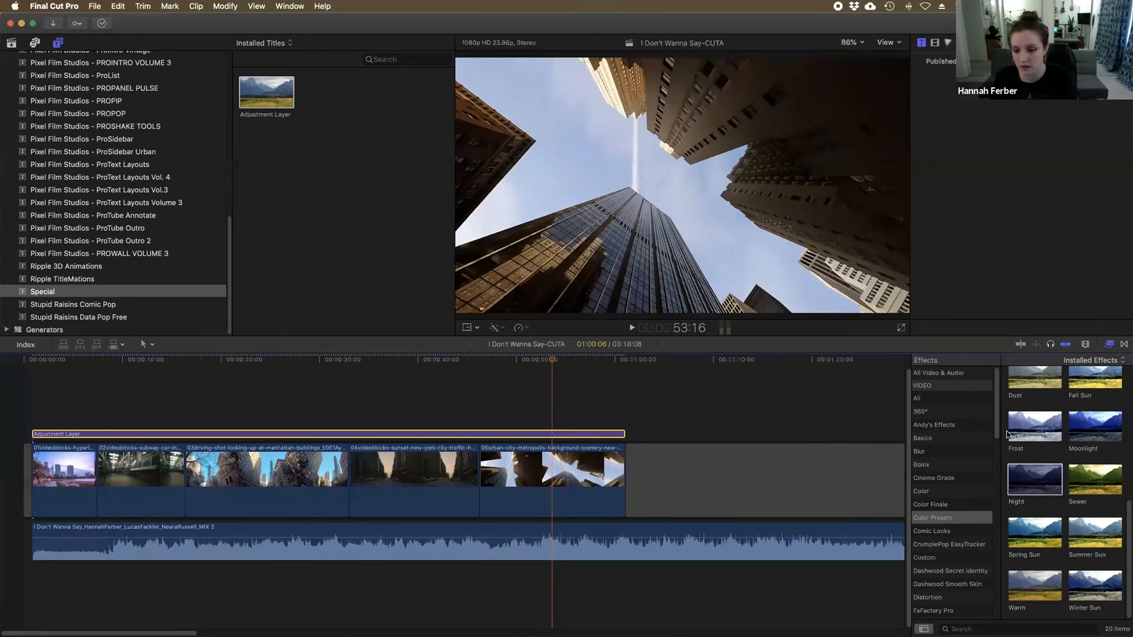
Find Colorize among all video effects and apply it to the adjustment layer.
click(959, 397)
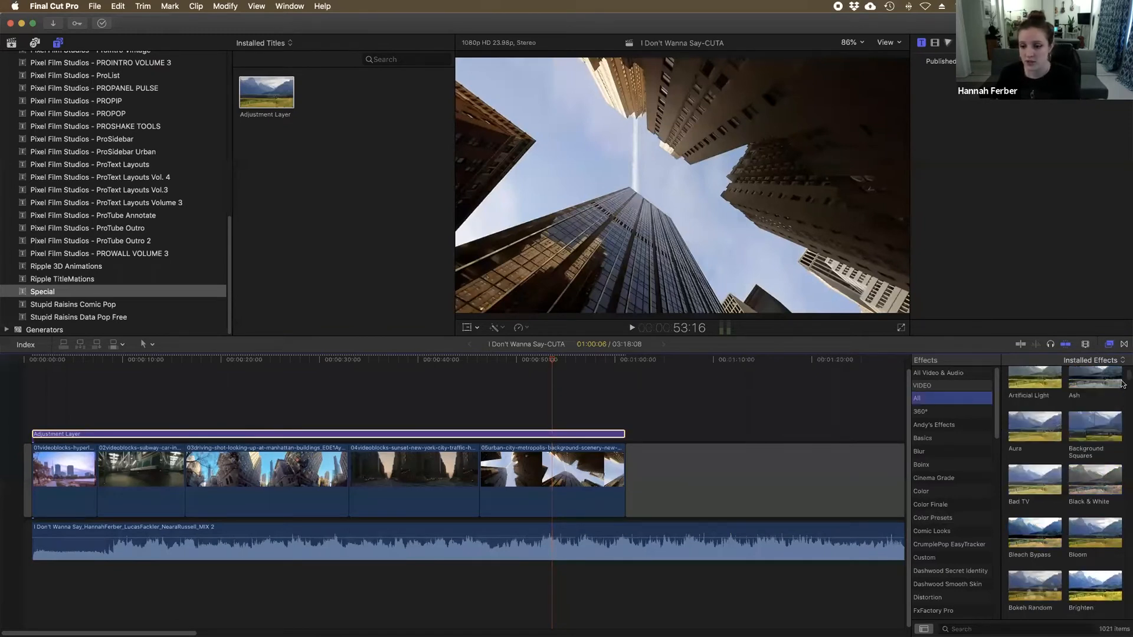
scroll(1122, 381, down, 3)
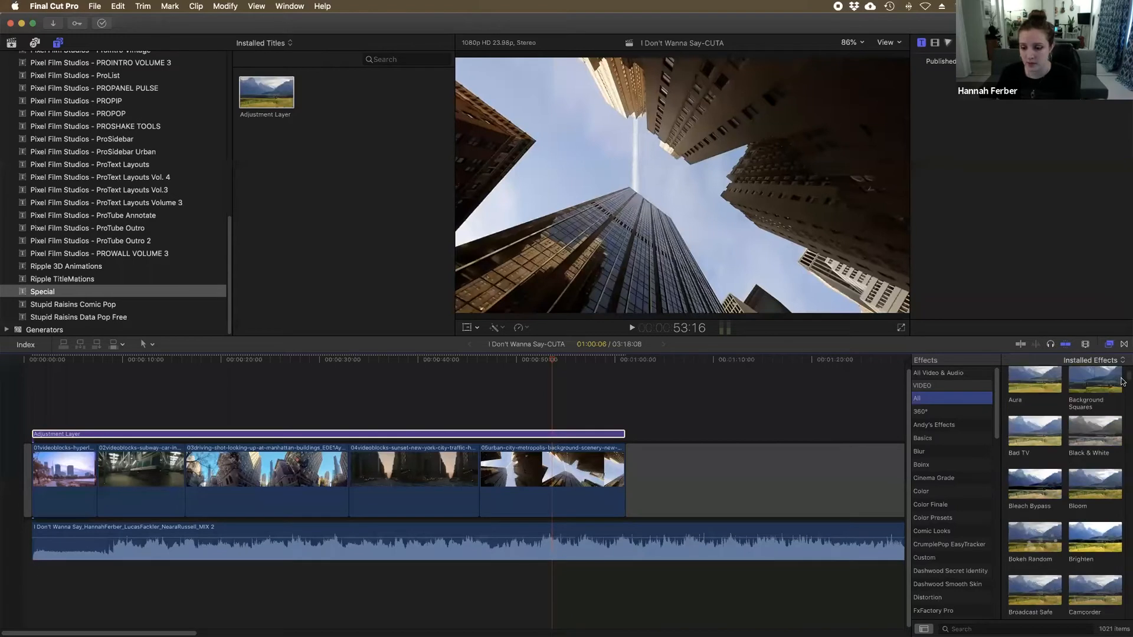
scroll(1122, 381, down, 5)
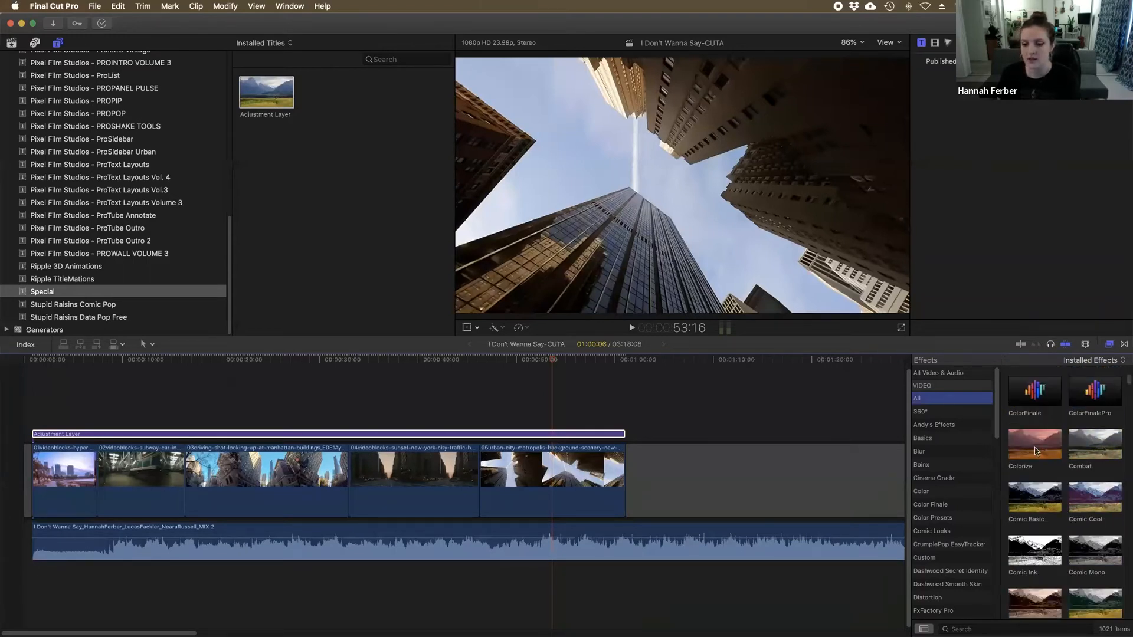
click(1036, 451)
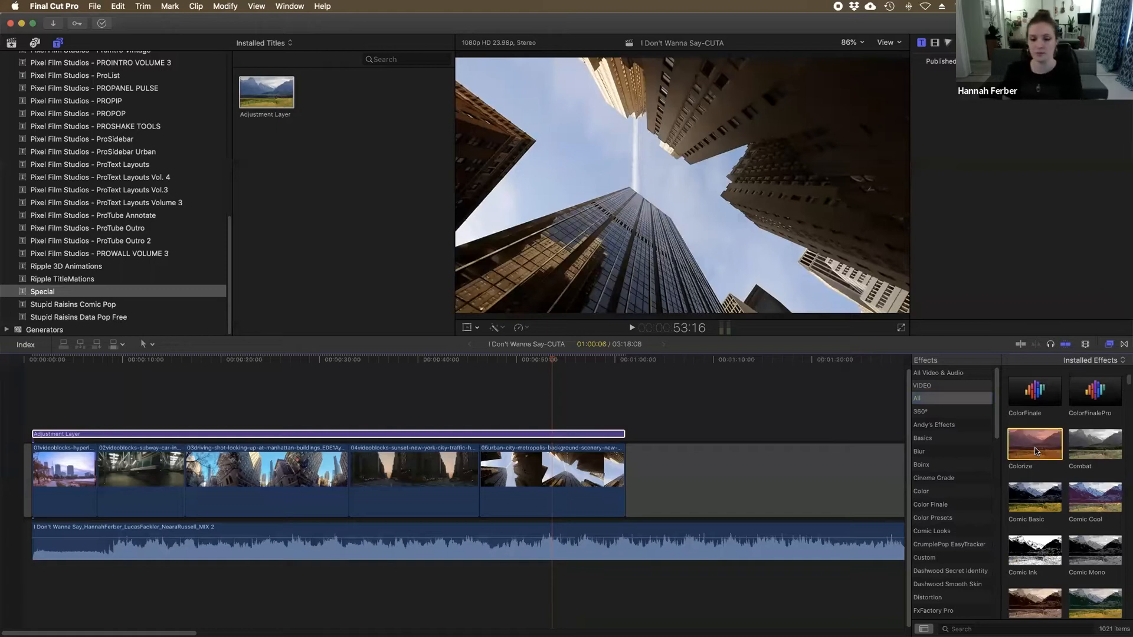
drag(1036, 451, 617, 432)
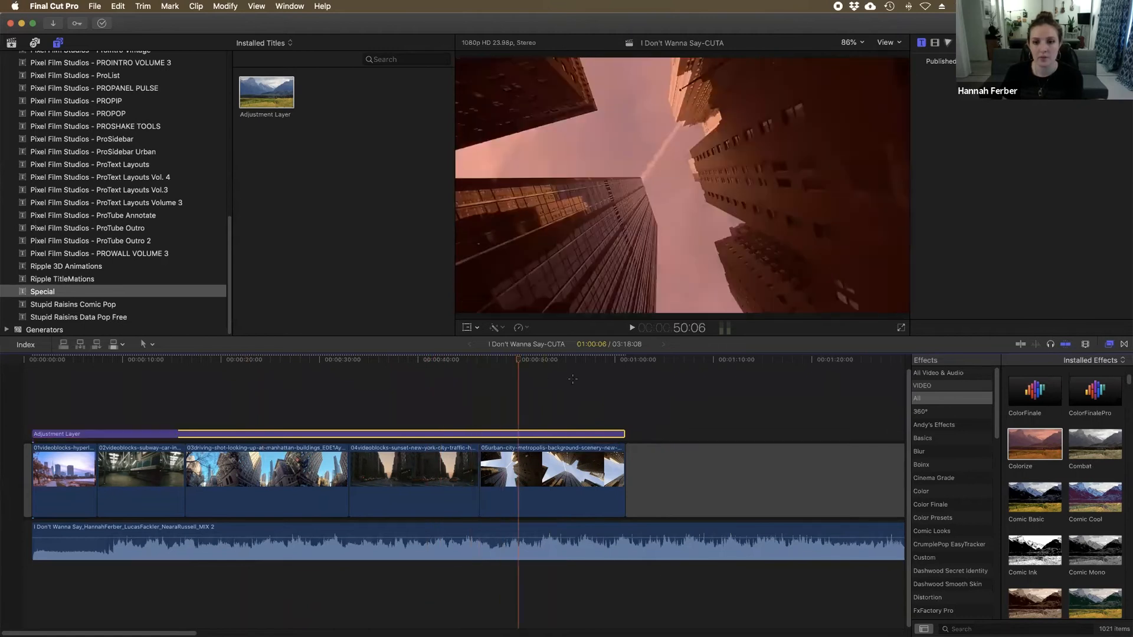
Show the adjustment layer's Colorize settings and set the color that black is remapped to, using the saved blue swatch at full brightness.
click(543, 381)
click(553, 435)
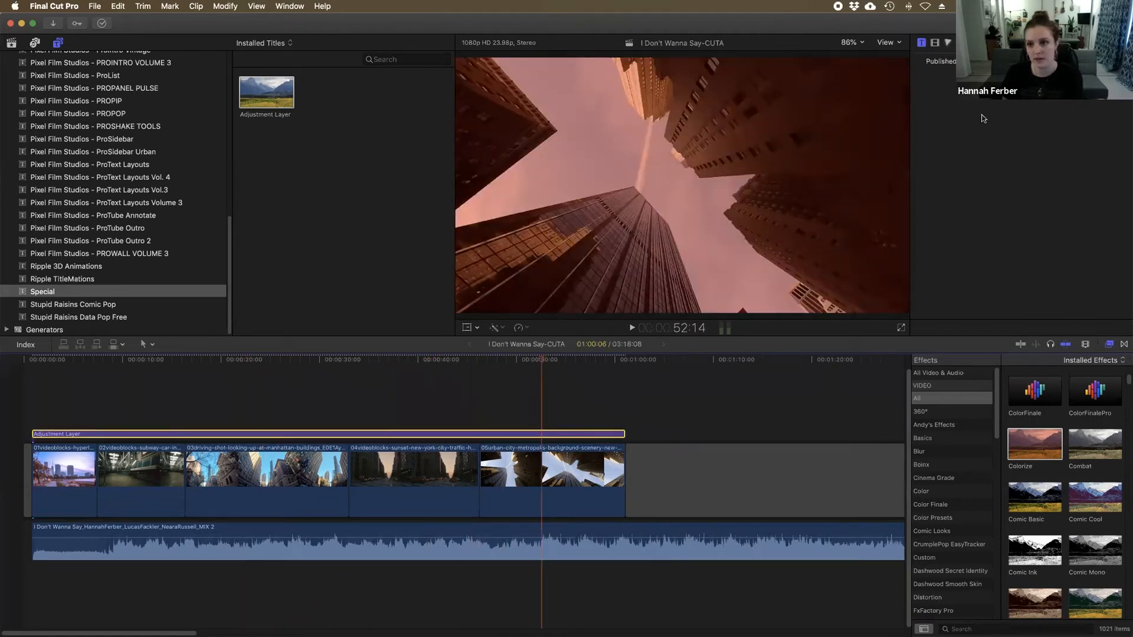
click(936, 45)
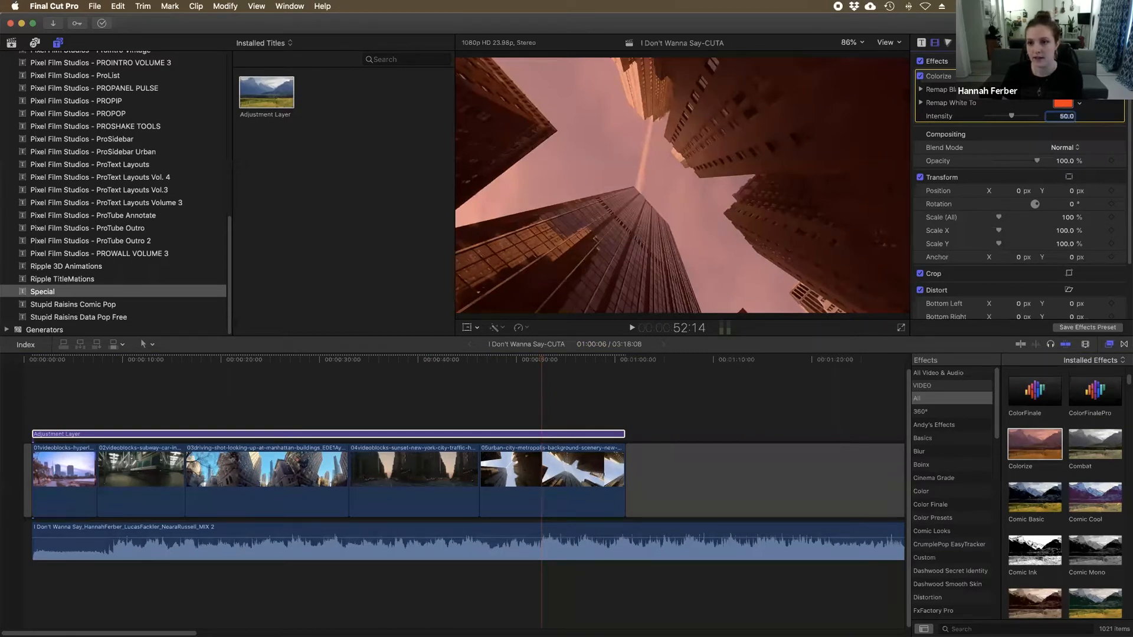
click(1063, 90)
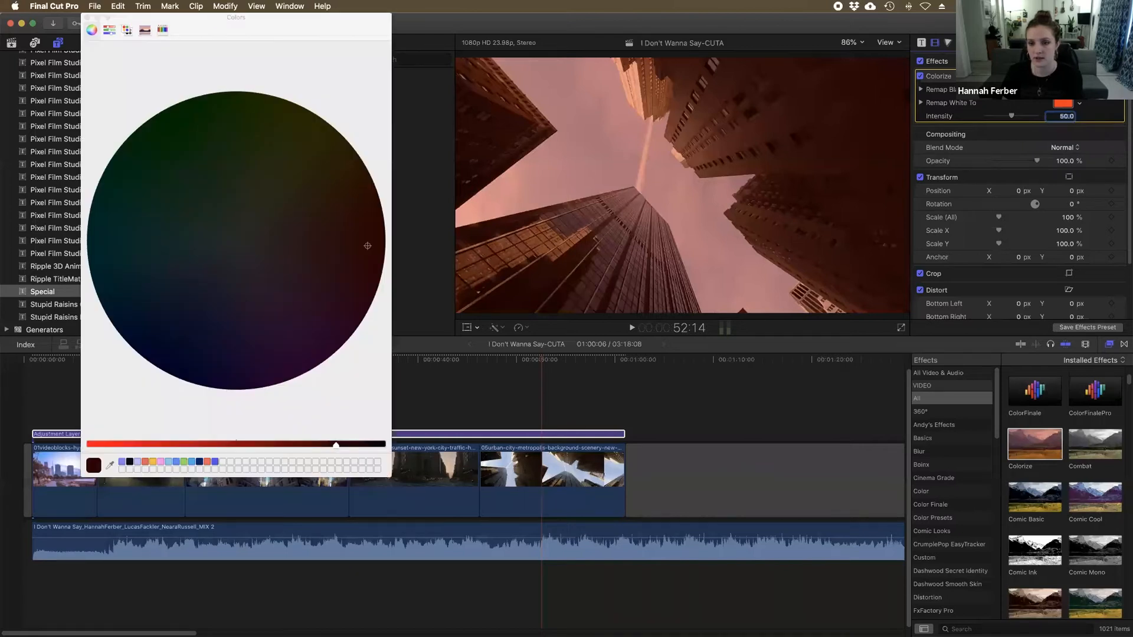
drag(267, 41, 414, 40)
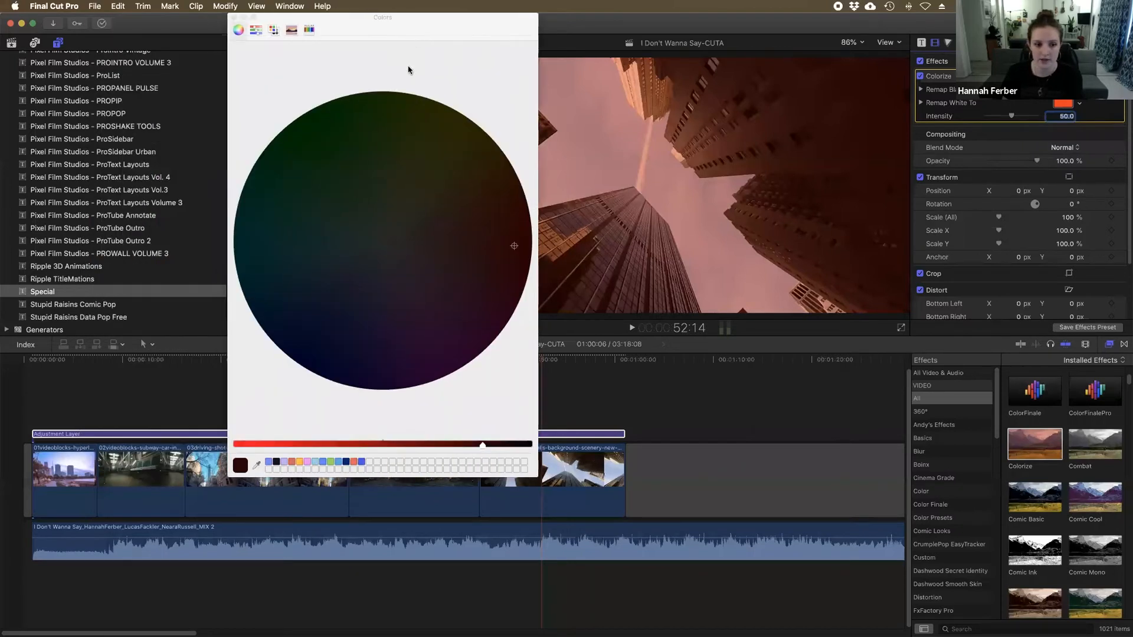
click(362, 461)
drag(267, 446, 235, 443)
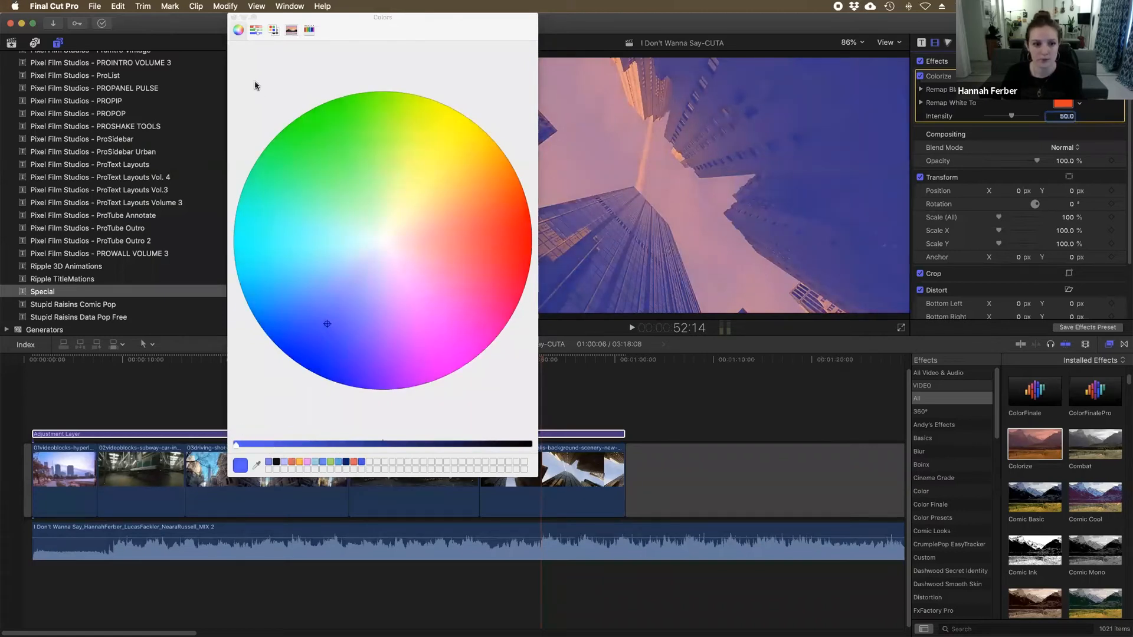
click(233, 17)
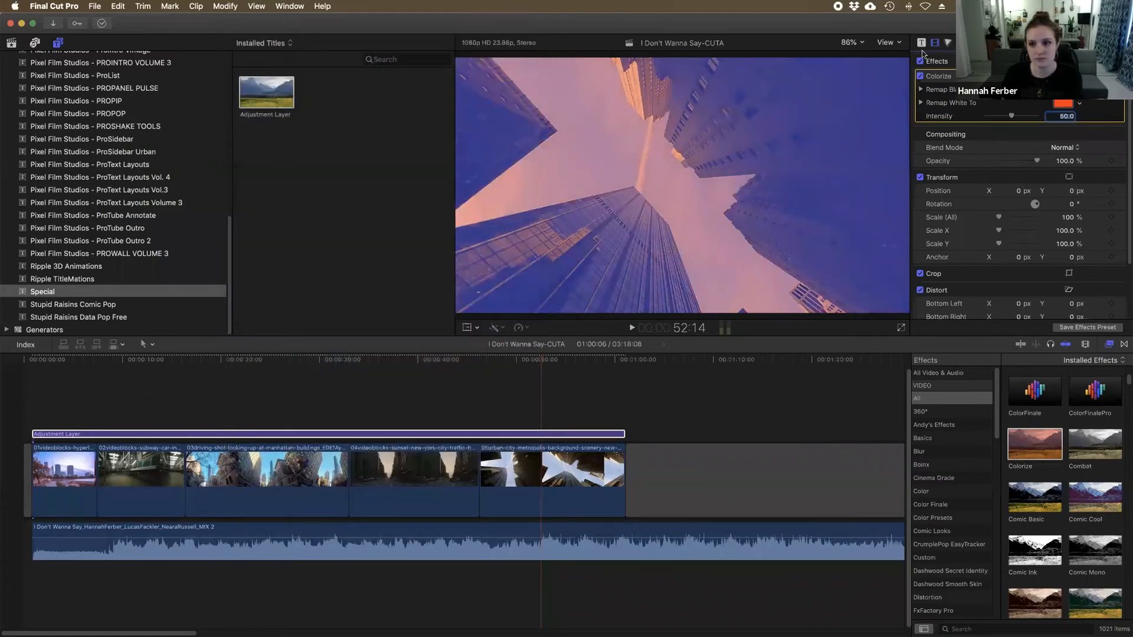
Set the Colorize effect's Remap White To color to a saturated green.
click(1068, 105)
drag(508, 220, 293, 108)
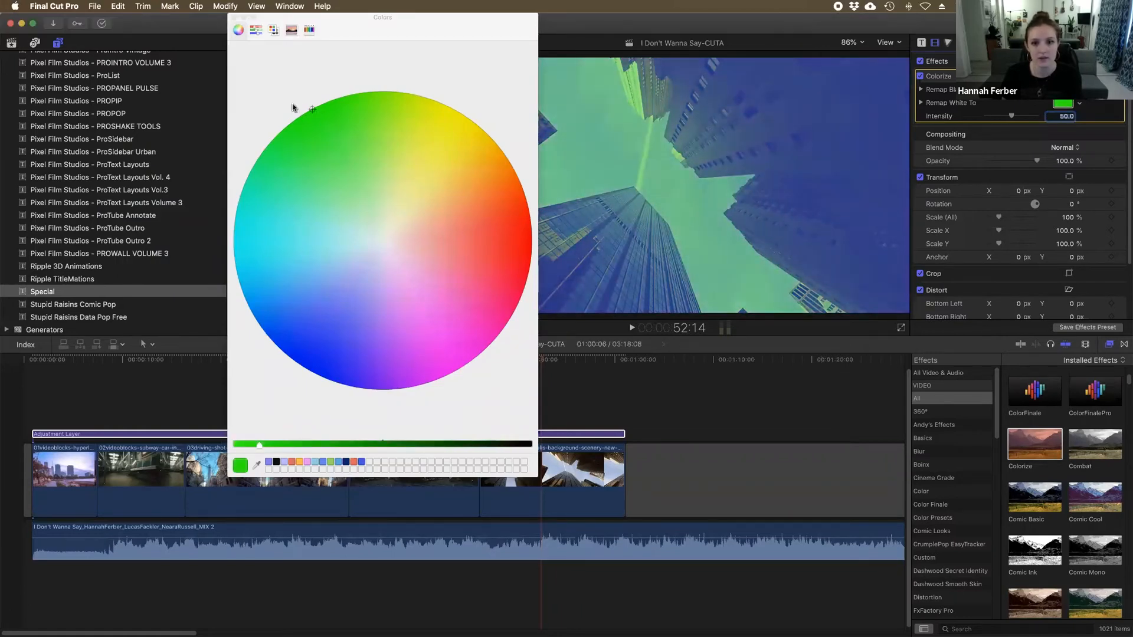
click(234, 17)
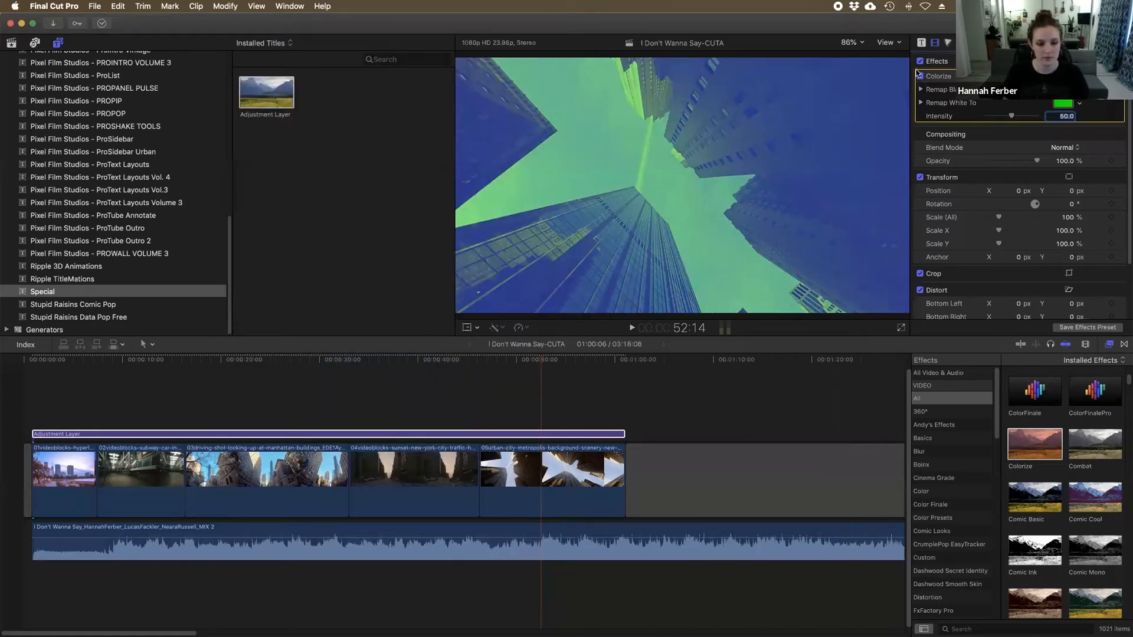
Play the timeline from the first clip and review the Colorize look across the footage clips.
click(33, 361)
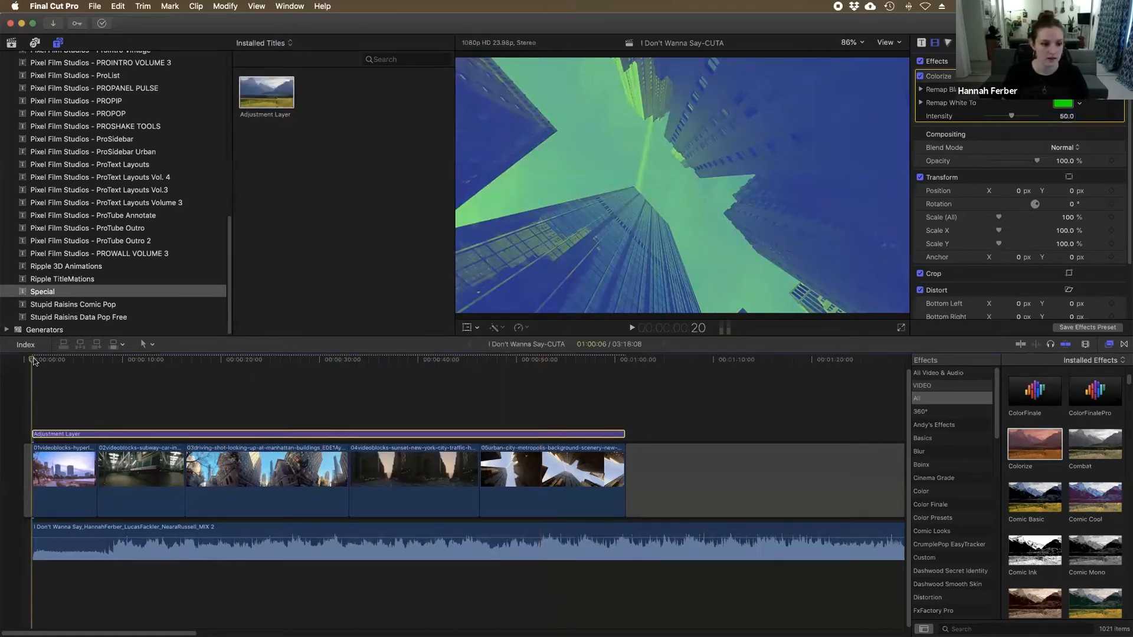
key(space)
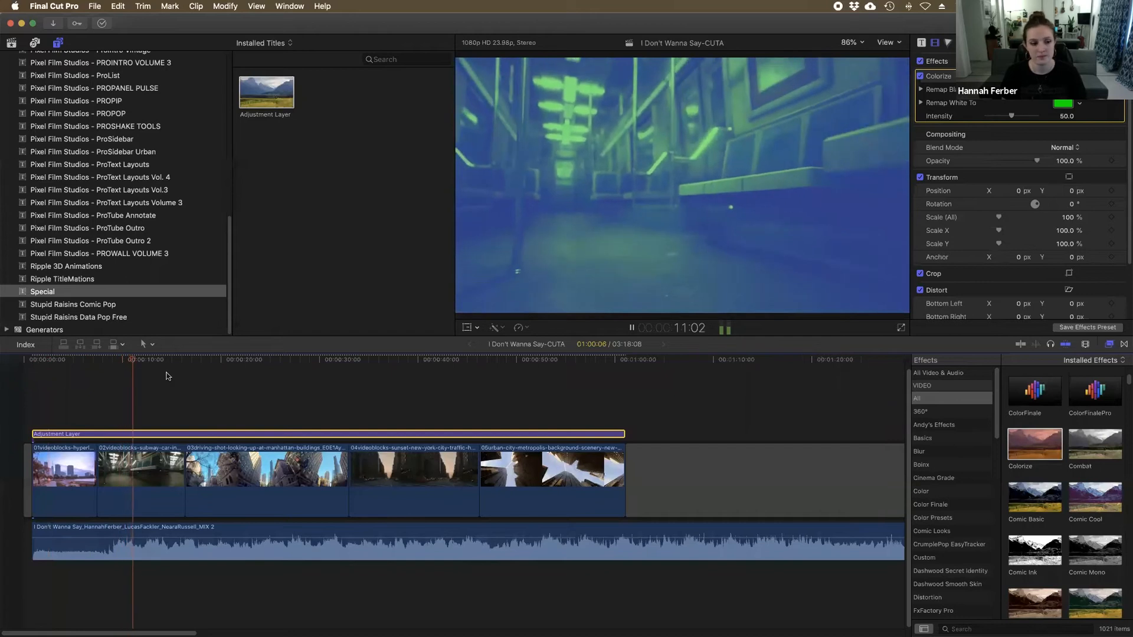
click(199, 381)
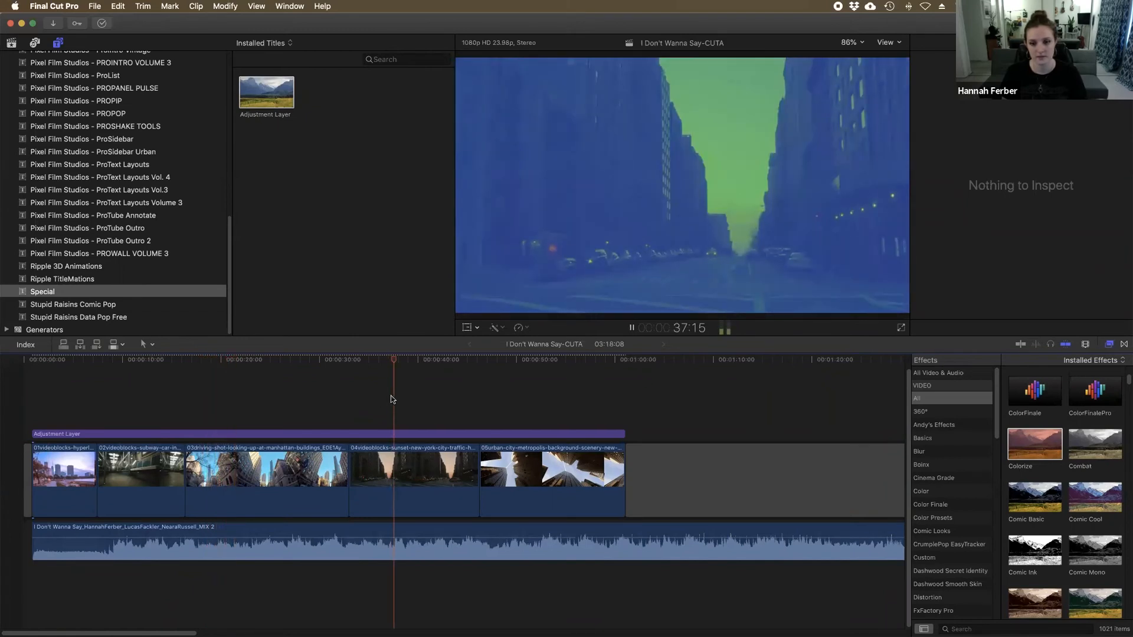
key(space)
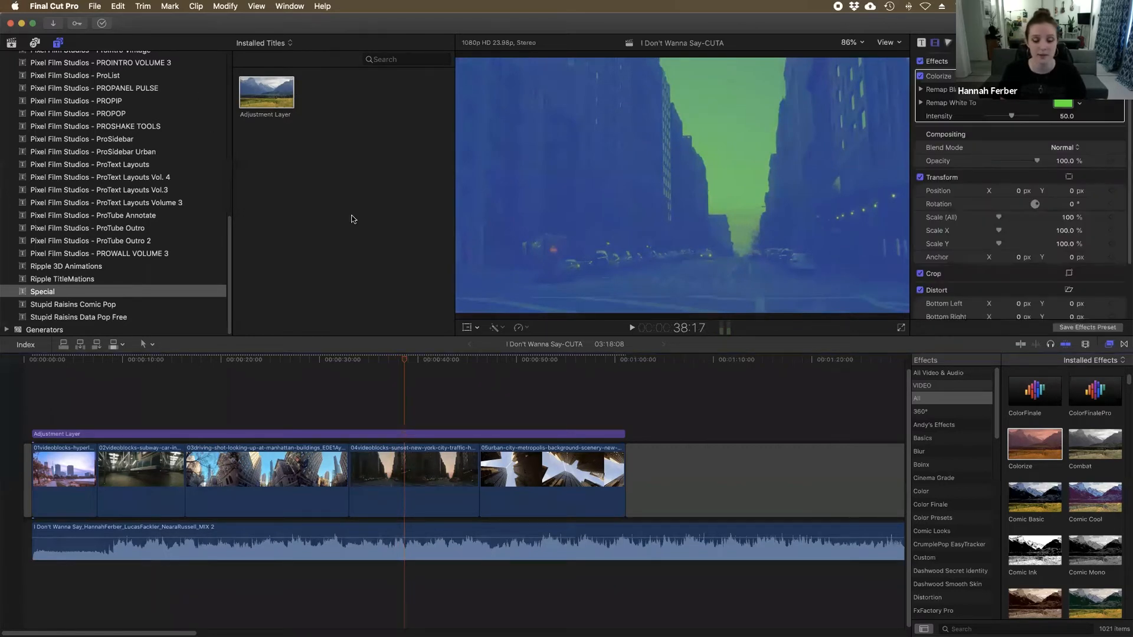
Search the effects for "film", add Film Grain to the adjustment layer and place the playhead on the 05urban-city clip to see it.
click(487, 434)
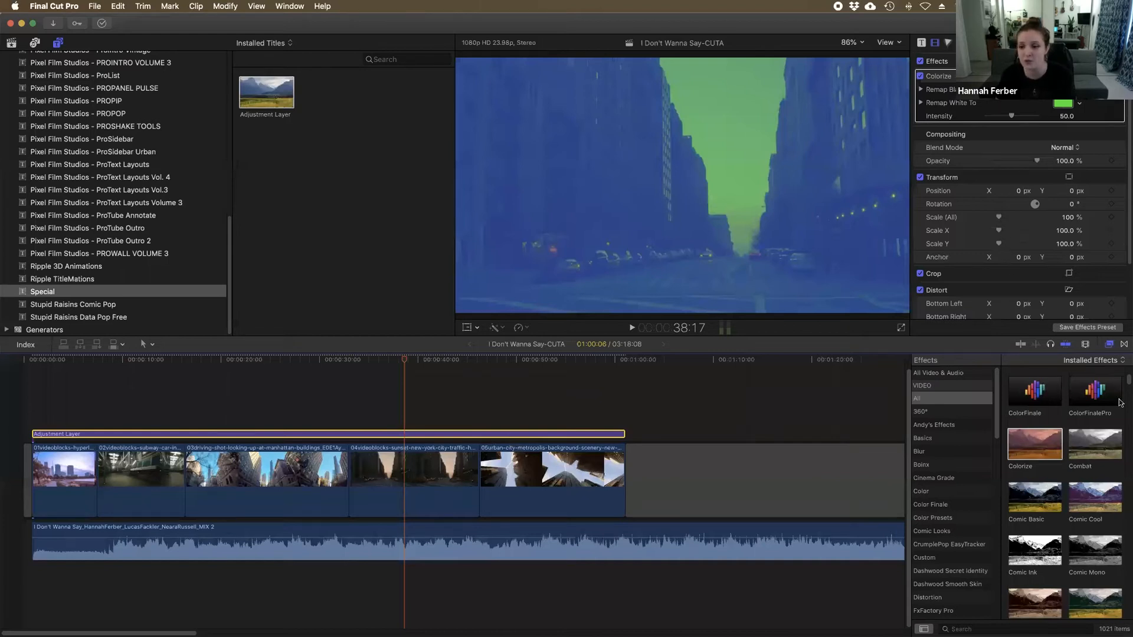
click(1066, 630)
text(film)
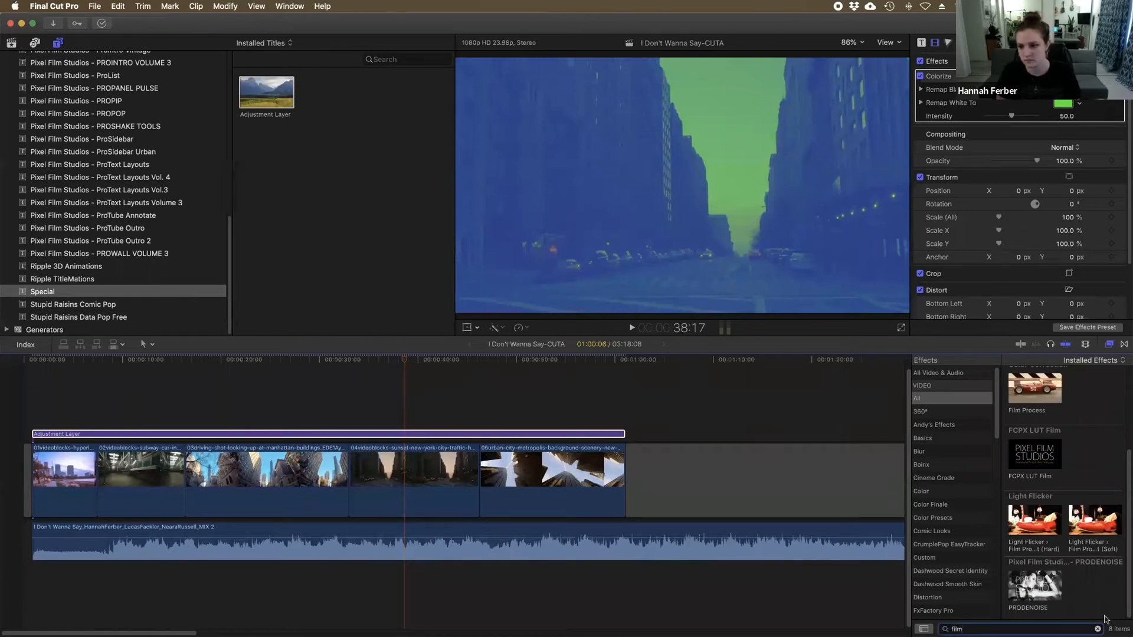
scroll(1108, 513, up, 5)
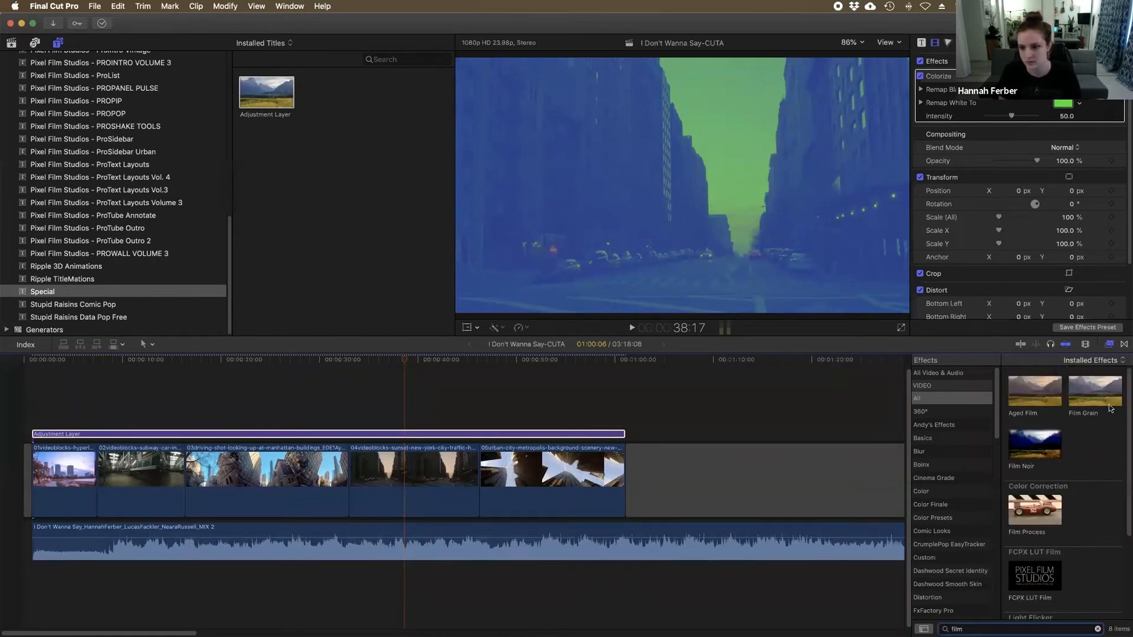
drag(1102, 399, 630, 448)
click(668, 423)
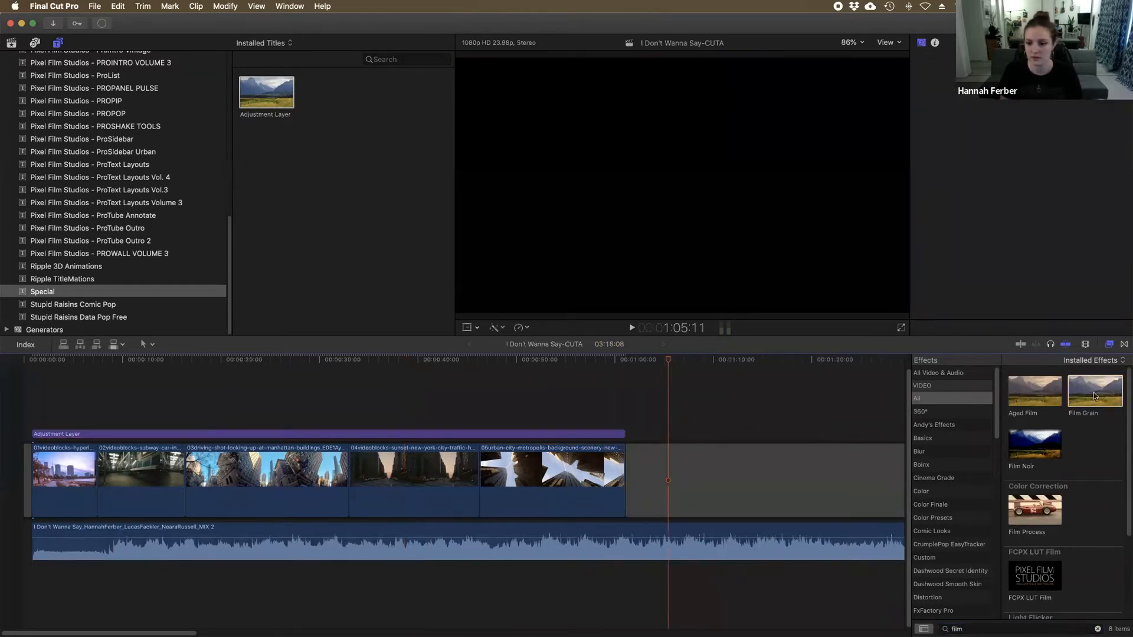
drag(1106, 393, 589, 434)
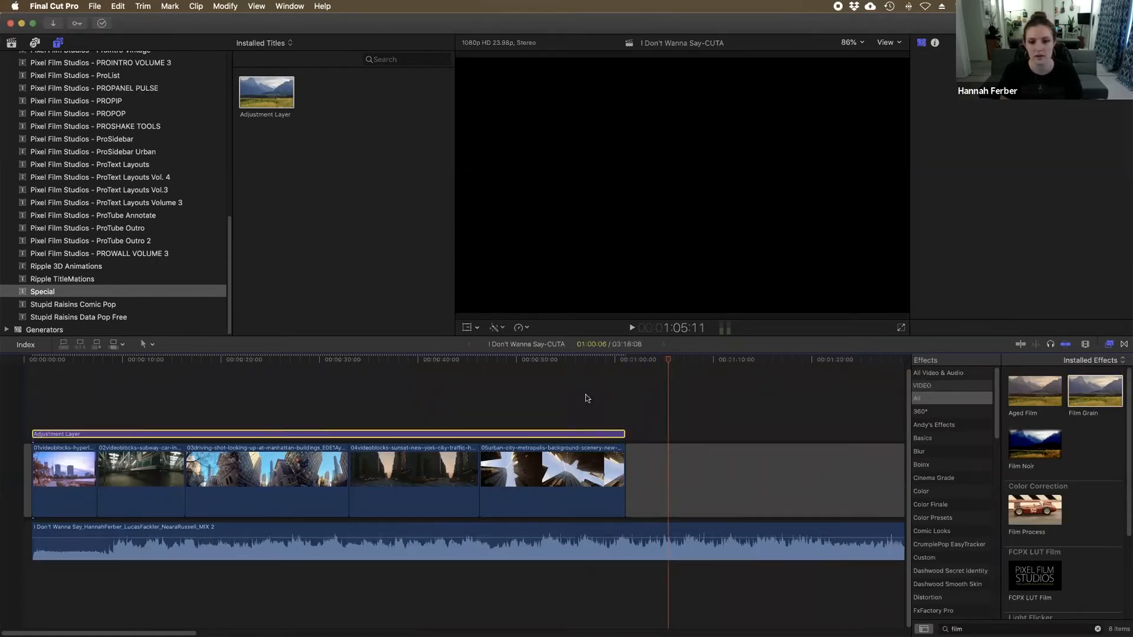
click(586, 370)
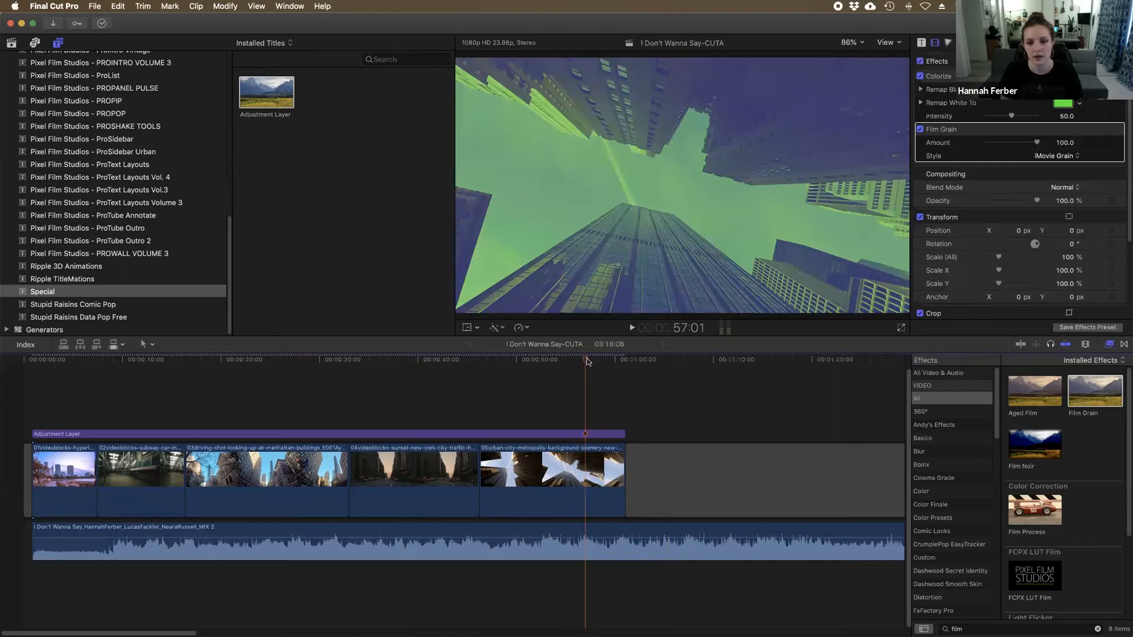
Set the Film Grain style to Realistic Grain and check the look on the 04videoblocks-sunset clip.
click(550, 360)
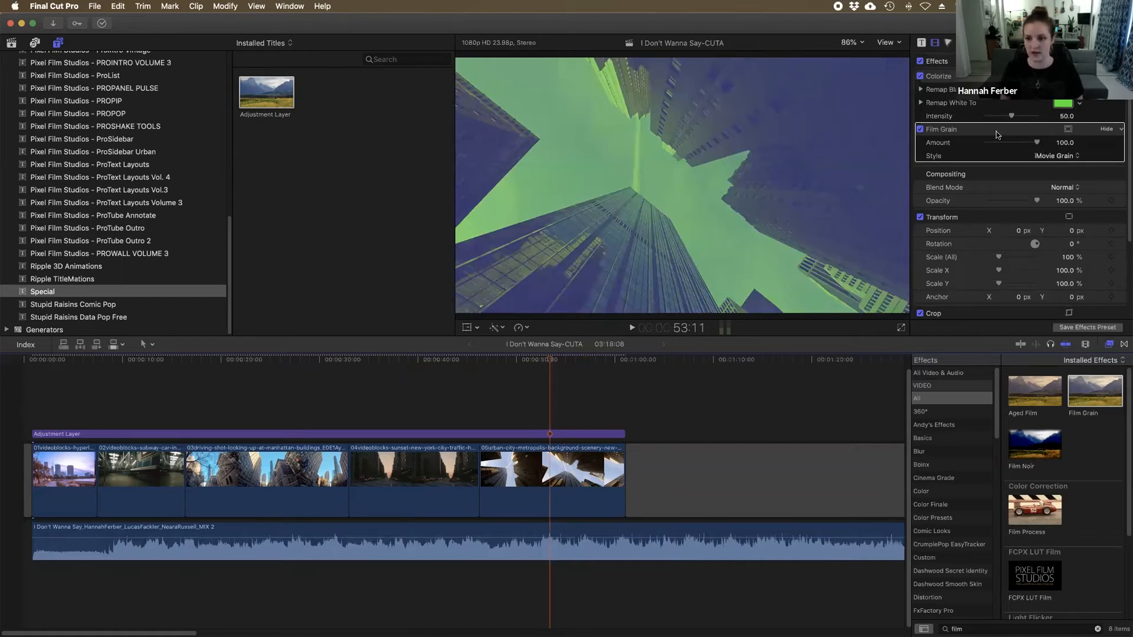
click(1047, 162)
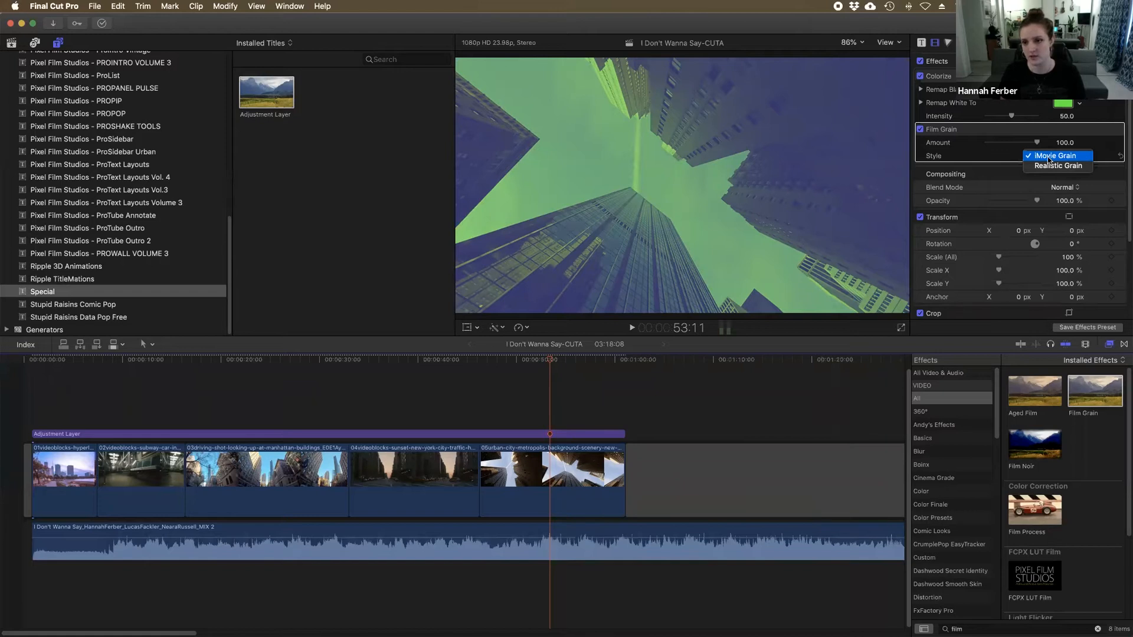
click(1051, 168)
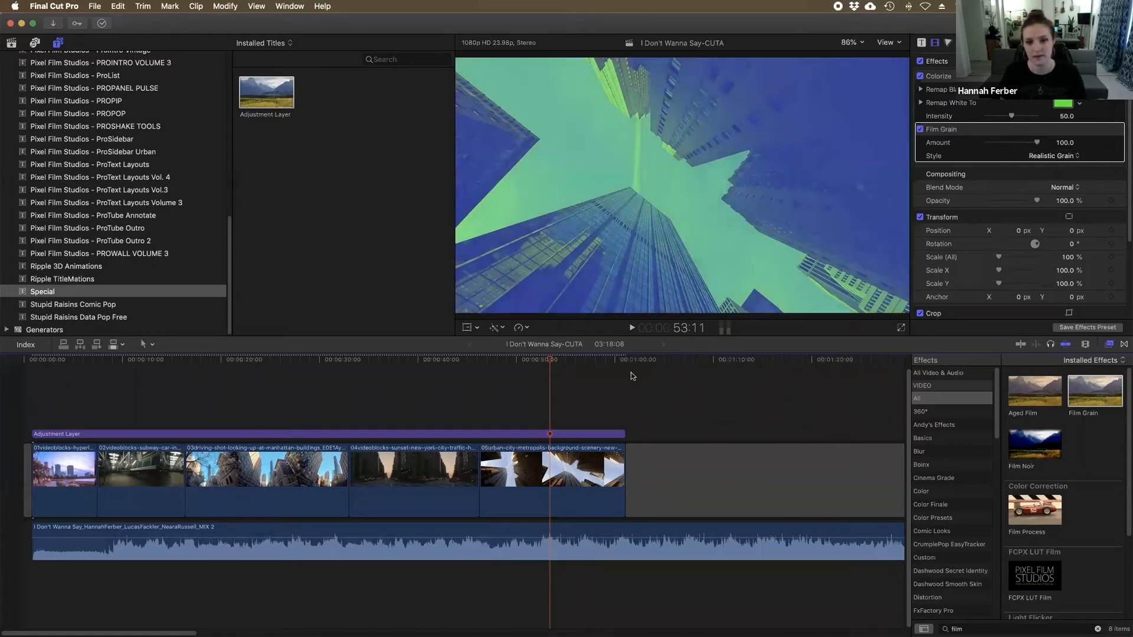
click(421, 376)
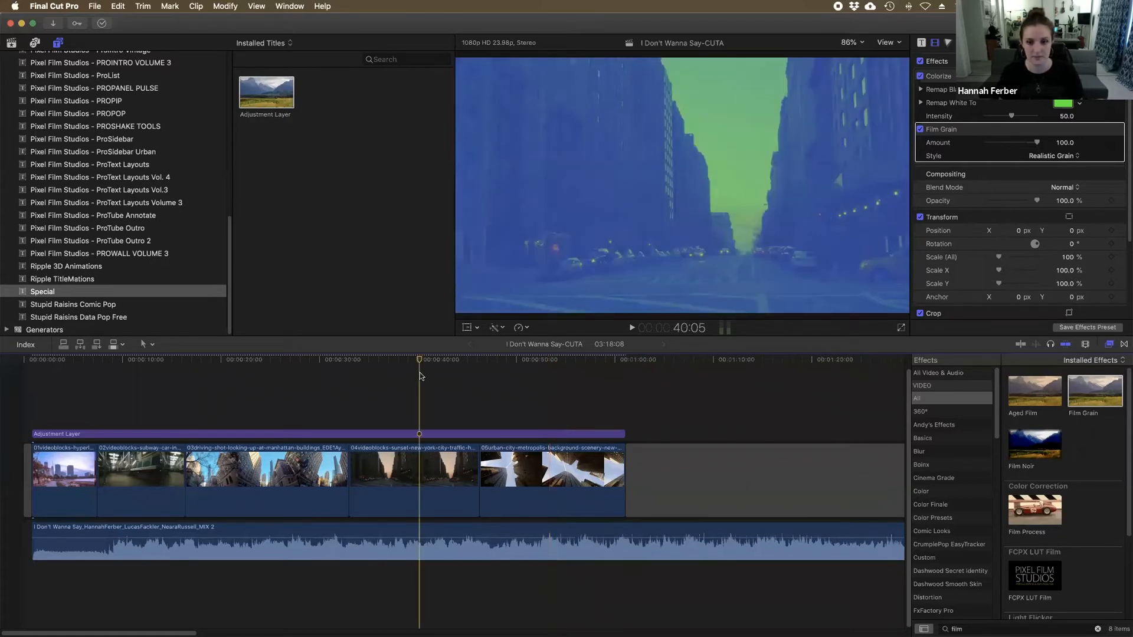
Delete the Colorize effect from the adjustment layer.
click(555, 437)
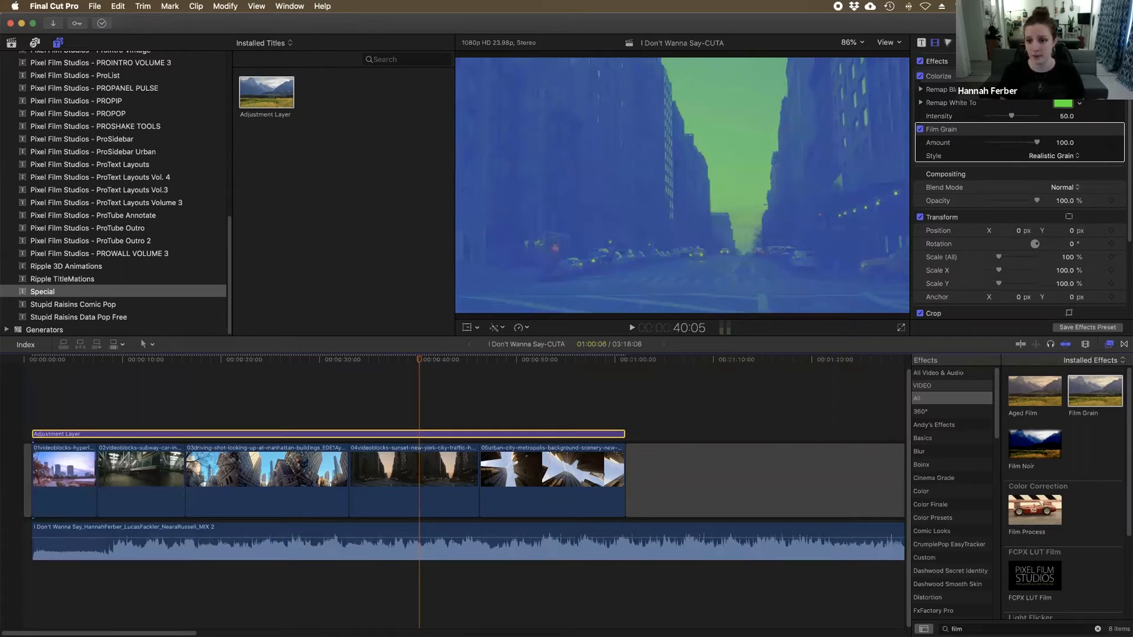
click(939, 76)
key(Delete)
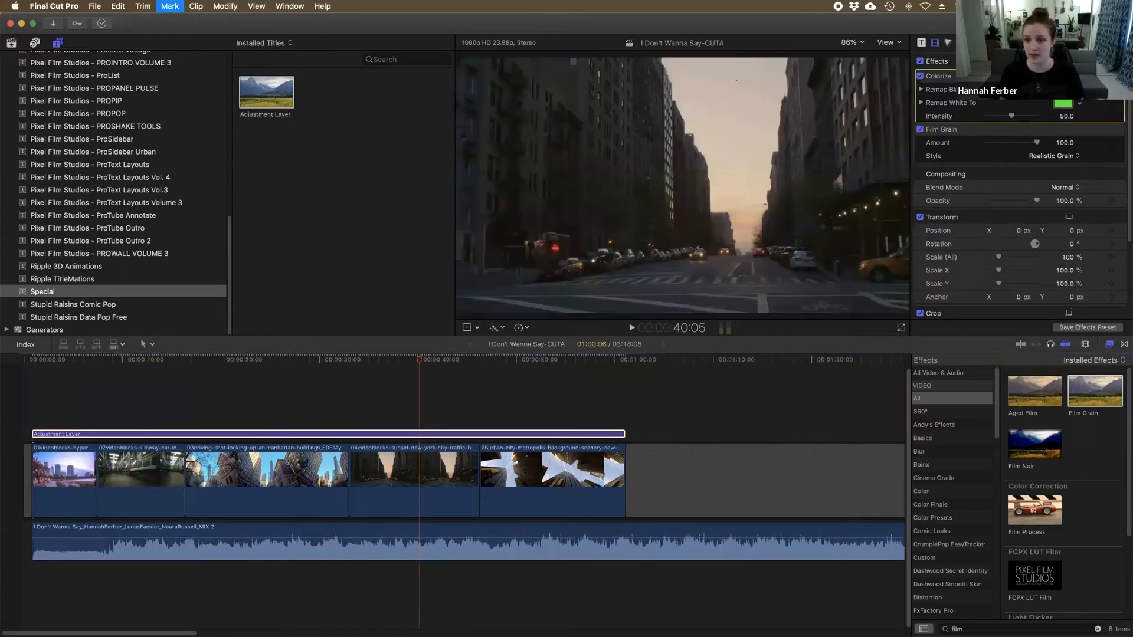
Search the effects for "black", add Black & White to the adjustment layer and check it on the 04videoblocks-sunset clip.
click(599, 435)
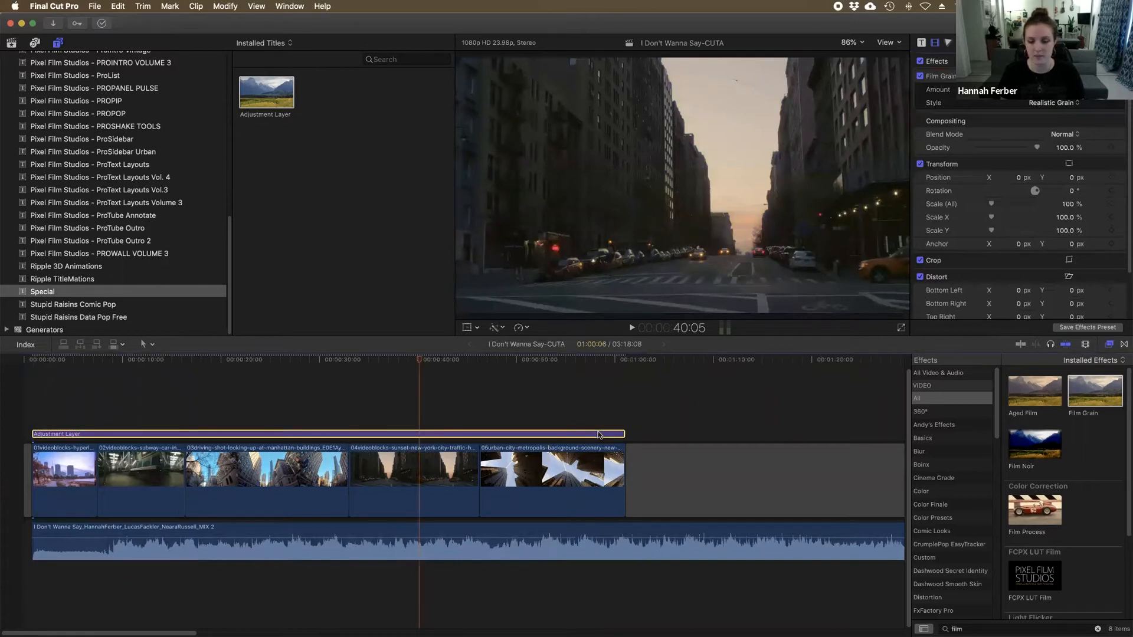
click(1099, 627)
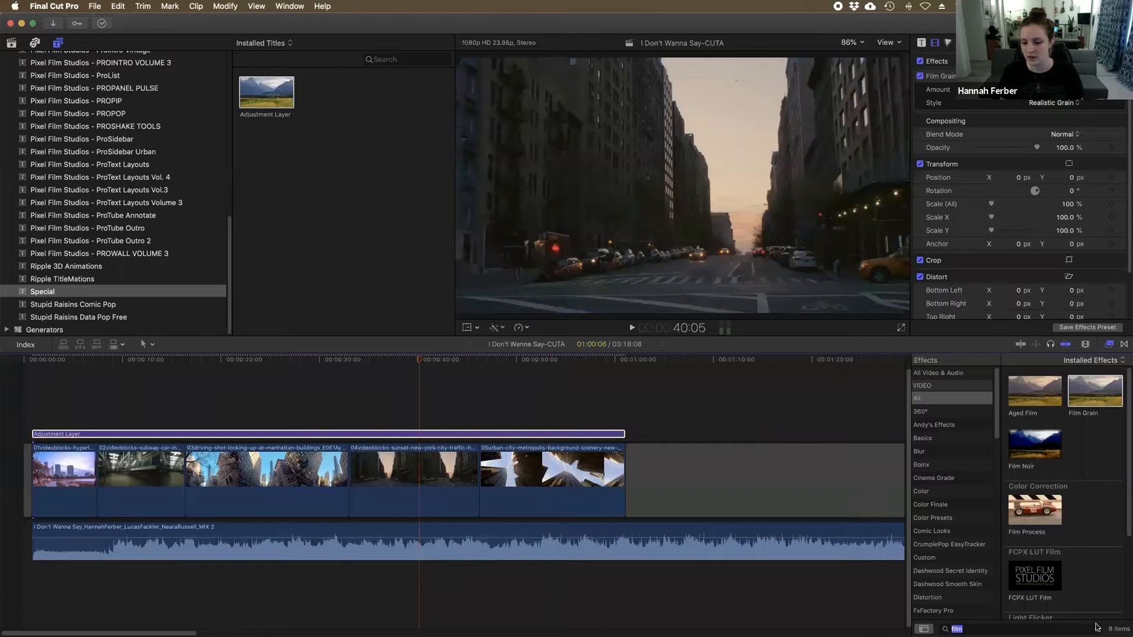
key(BackSpace)
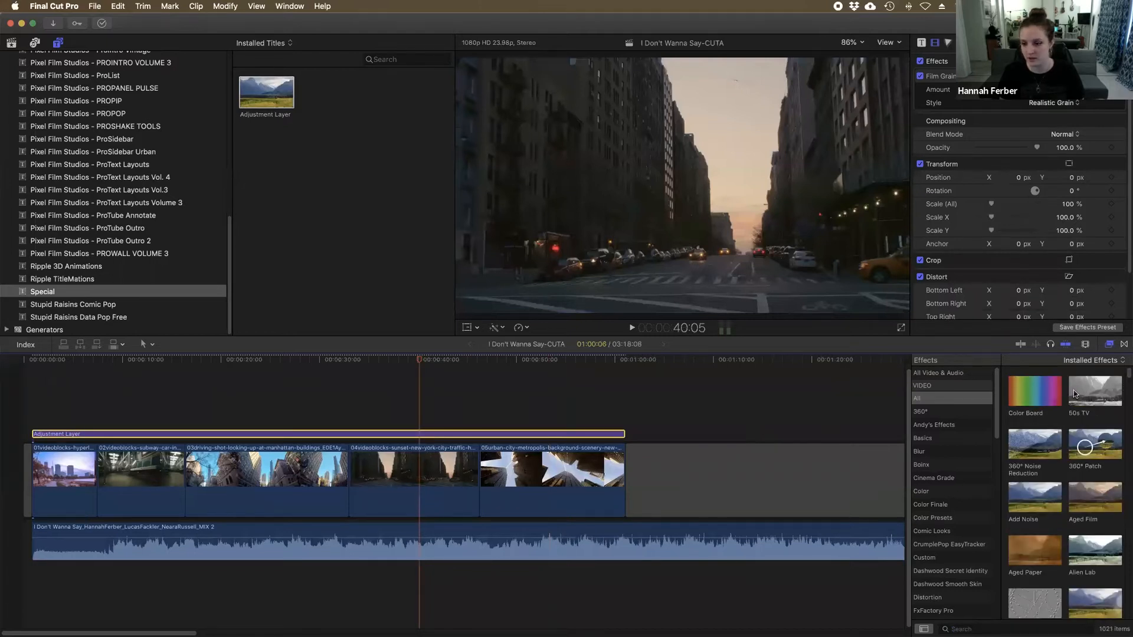
click(1062, 630)
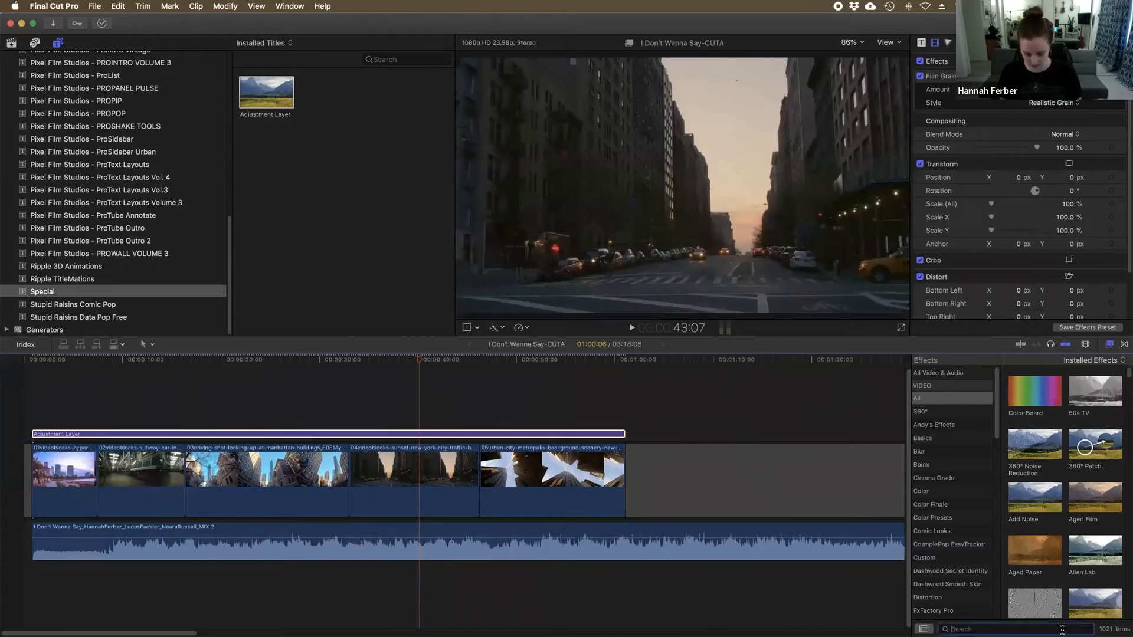
text(blac)
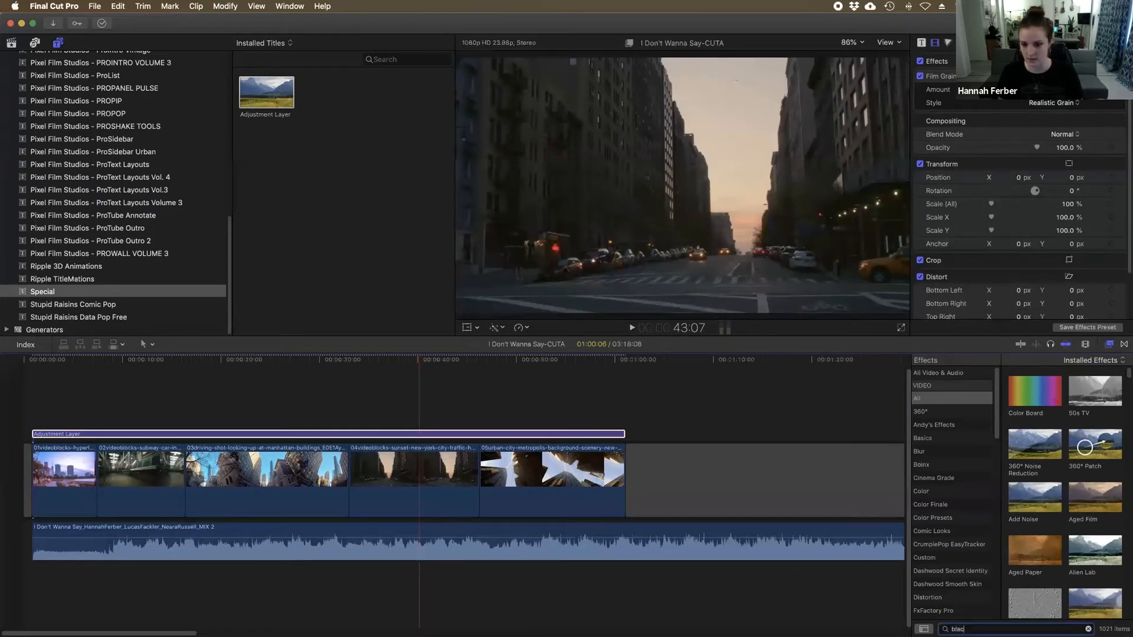
text(k)
drag(1046, 396, 612, 434)
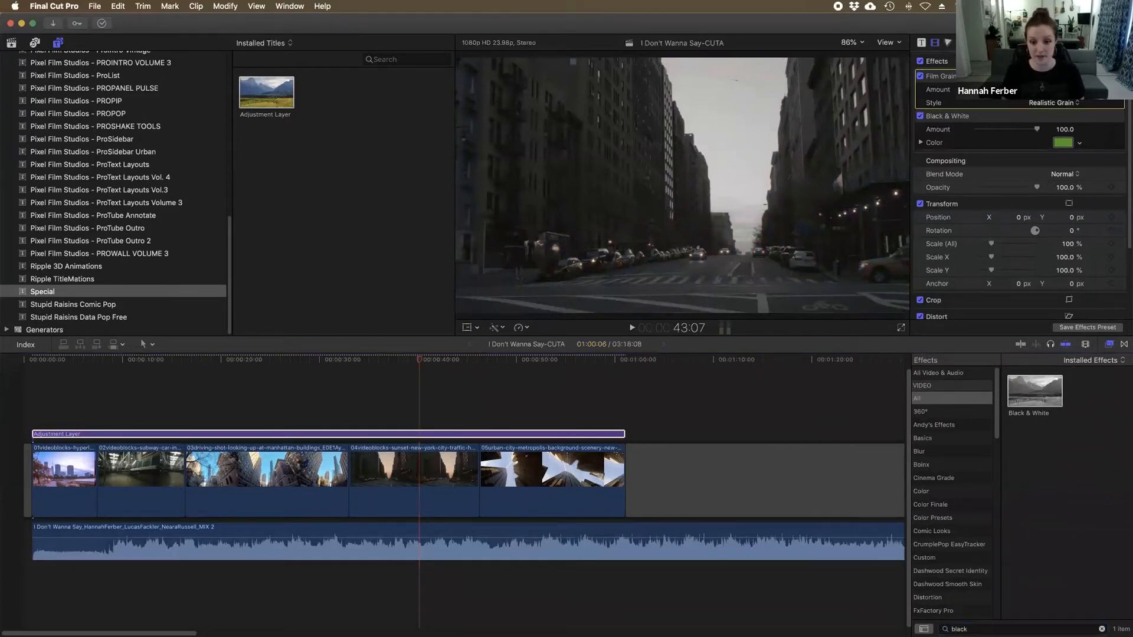
mouse_move(418, 362)
mouse_down()
mouse_move(342, 372)
mouse_move(563, 376)
mouse_move(261, 379)
mouse_move(424, 381)
mouse_up()
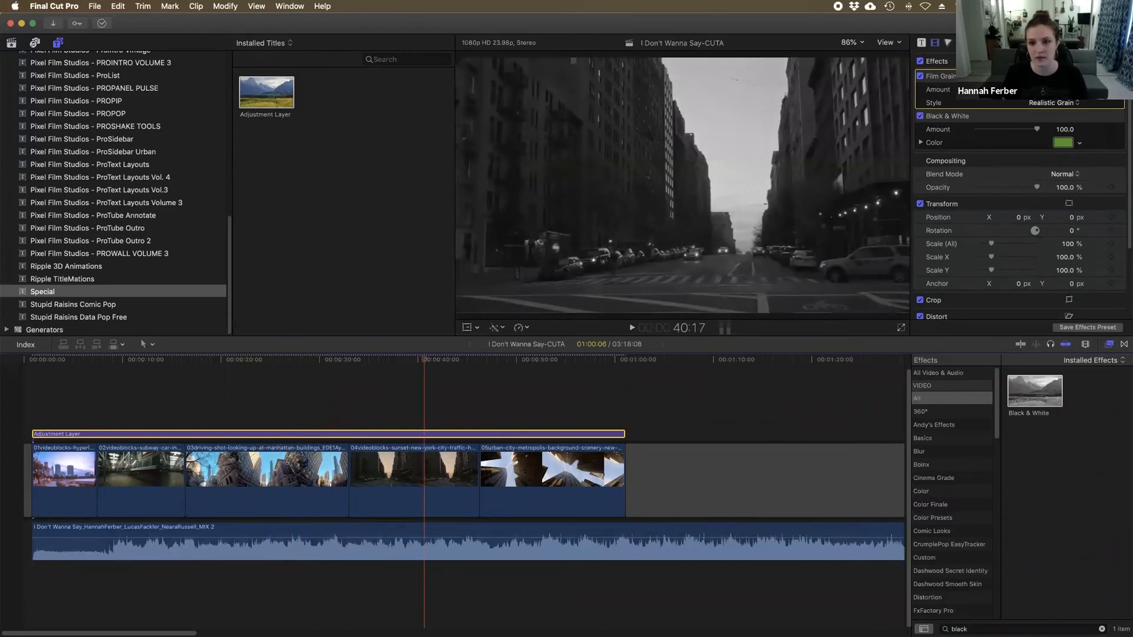
mouse_move(1037, 130)
mouse_down()
mouse_move(987, 130)
mouse_move(1038, 129)
mouse_up()
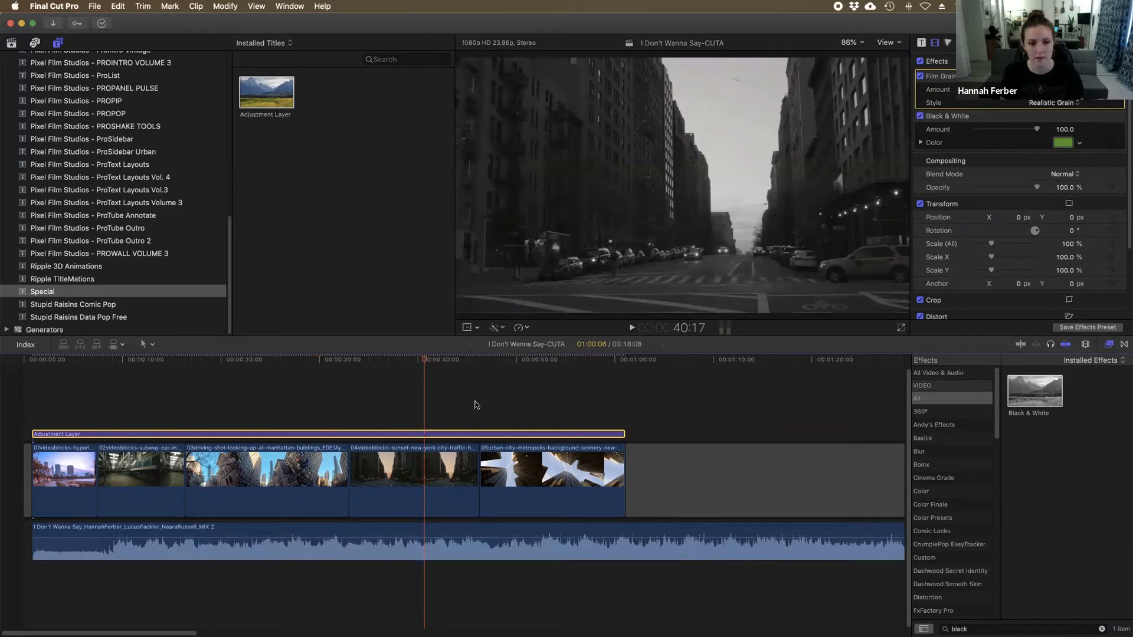
click(140, 99)
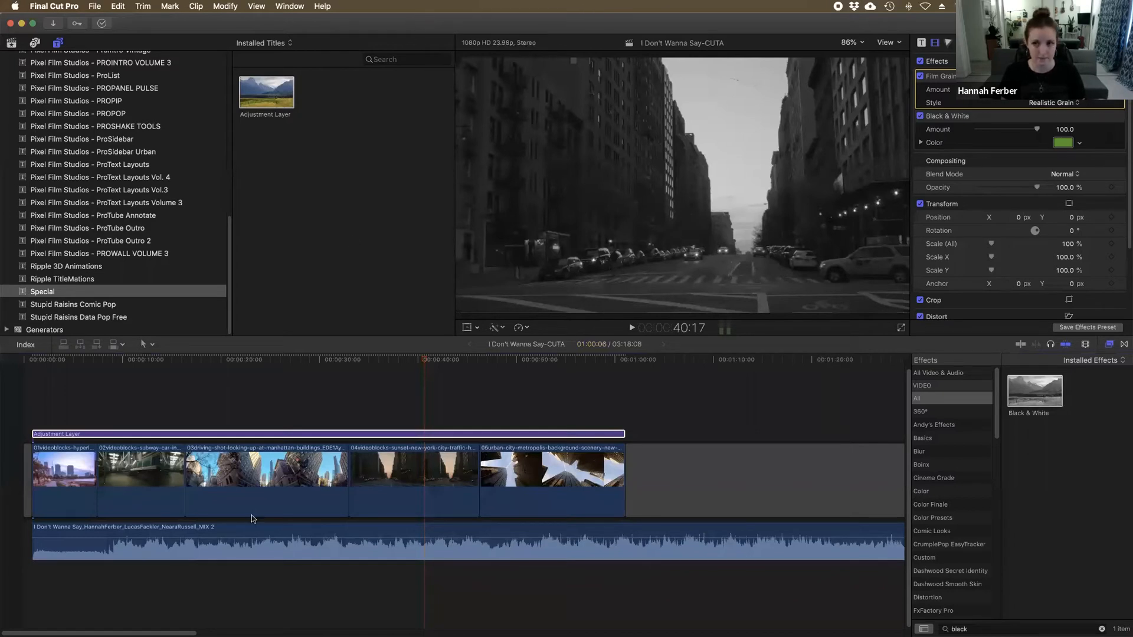
click(247, 432)
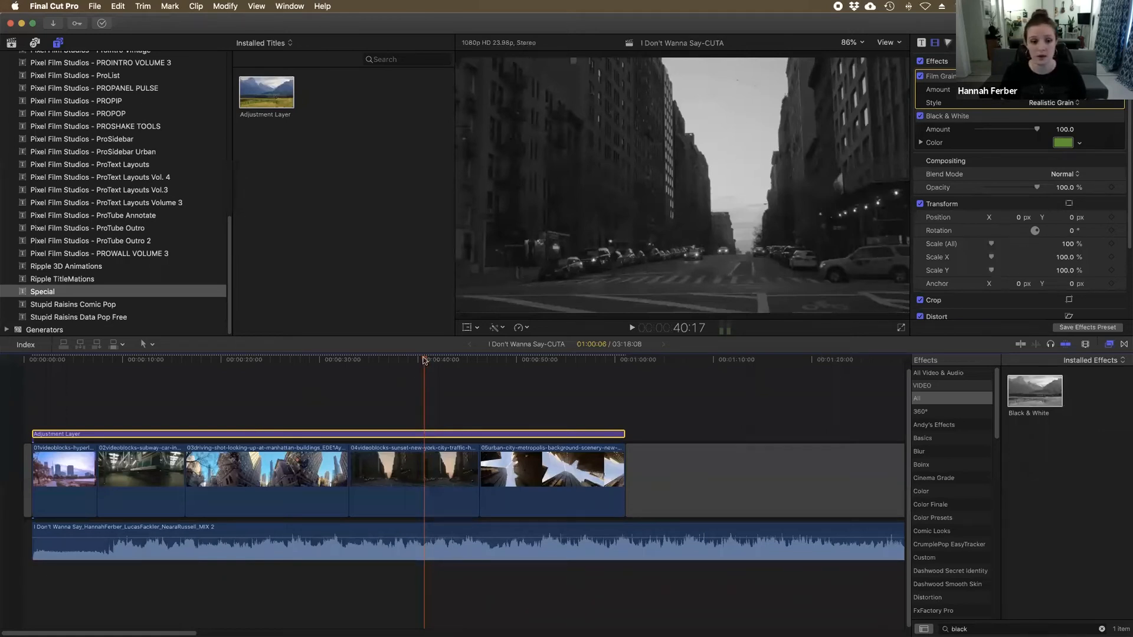
Add a second adjustment layer above the first, starting at the first clip and extended to the end of the 05urban-city clip.
drag(423, 360, 186, 358)
click(33, 360)
click(266, 89)
drag(266, 89, 32, 417)
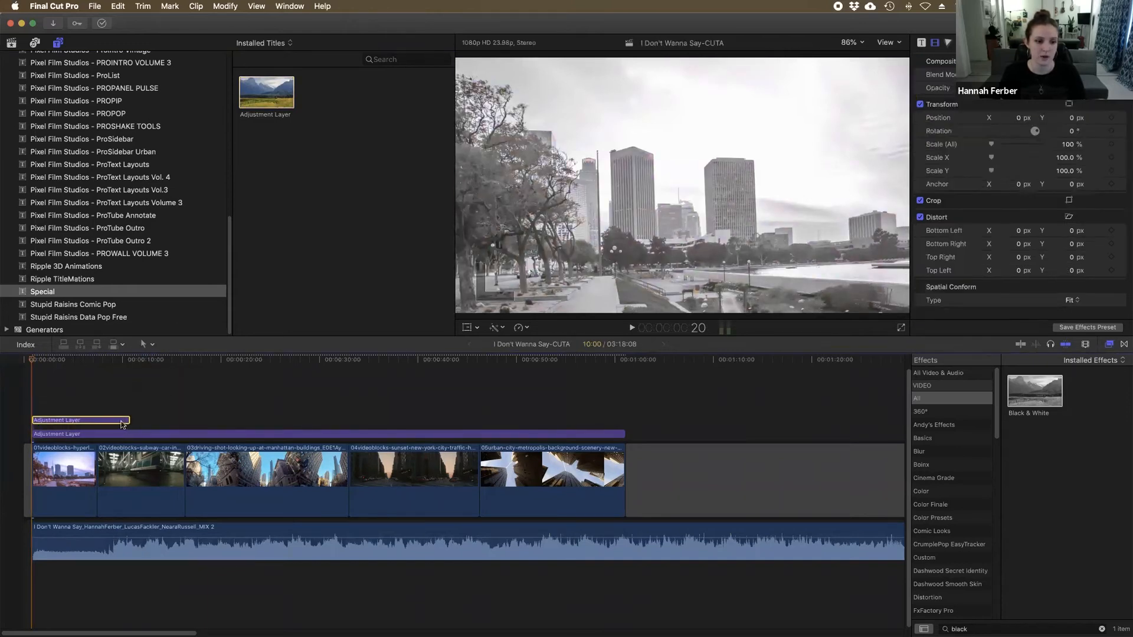
drag(125, 419, 620, 419)
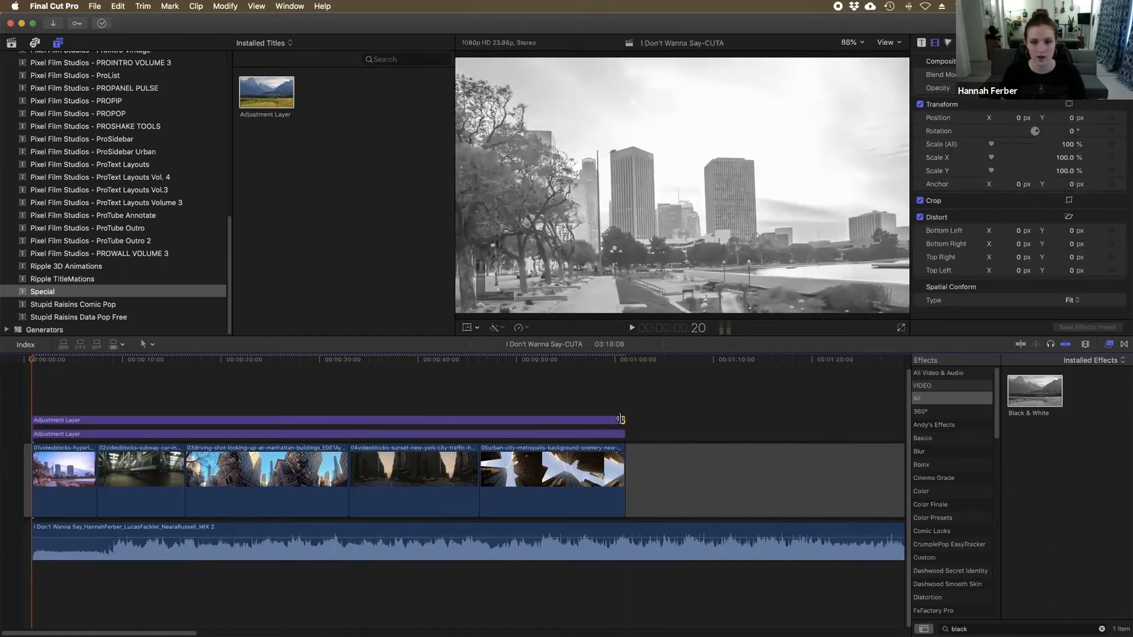
Search the effects for "mirror" and add Mirror to the upper adjustment layer, with the playhead on the 04videoblocks-sunset clip.
click(394, 402)
click(402, 420)
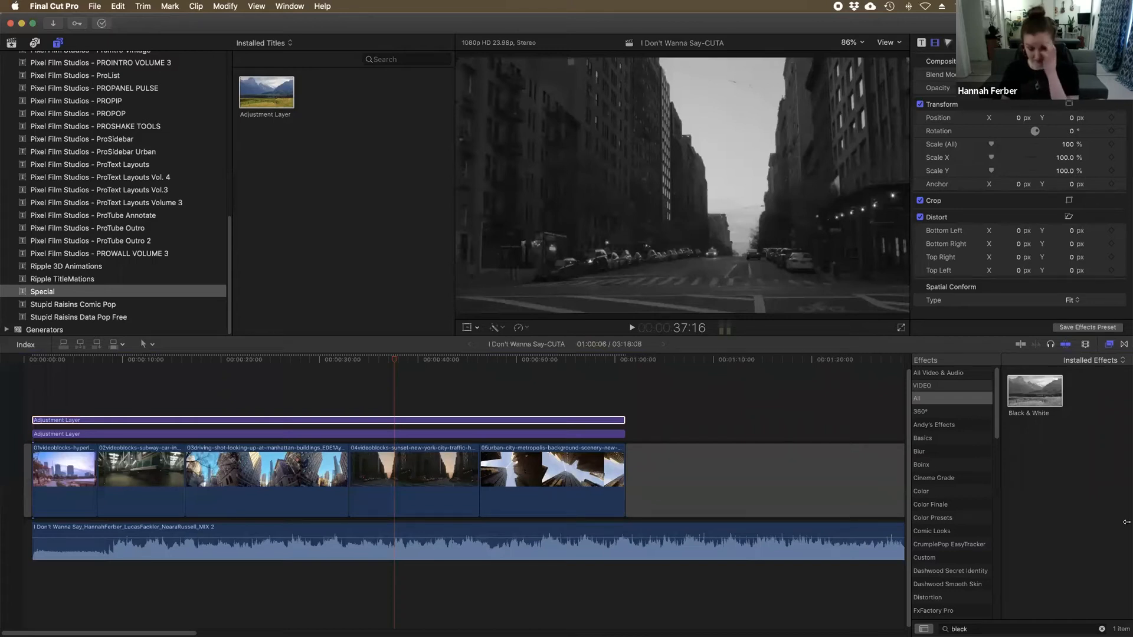
click(614, 422)
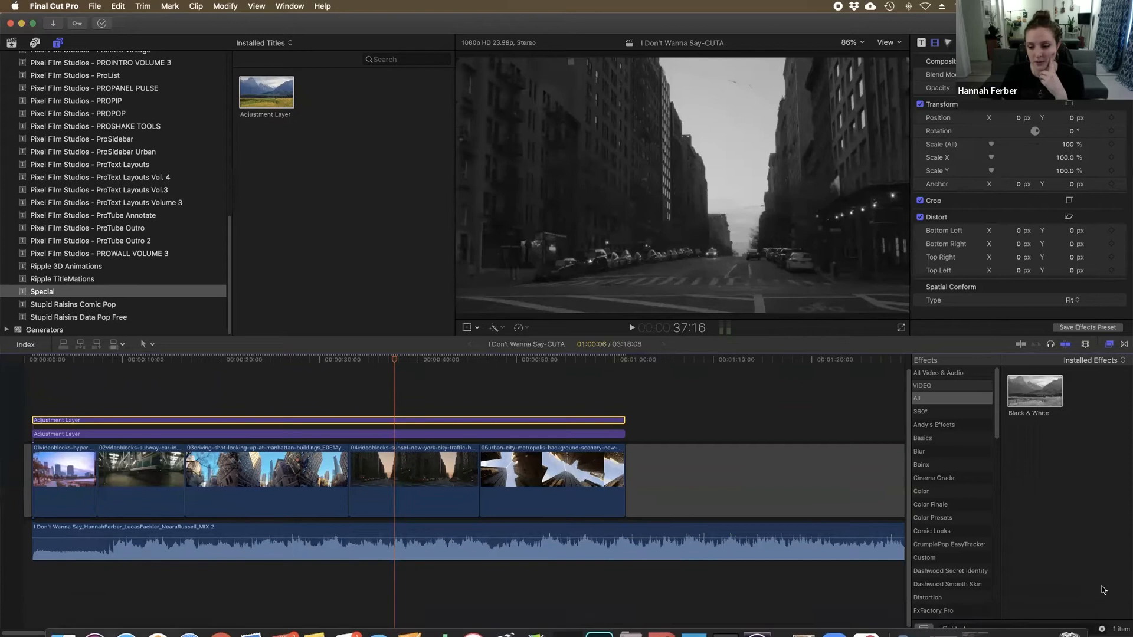
click(1101, 625)
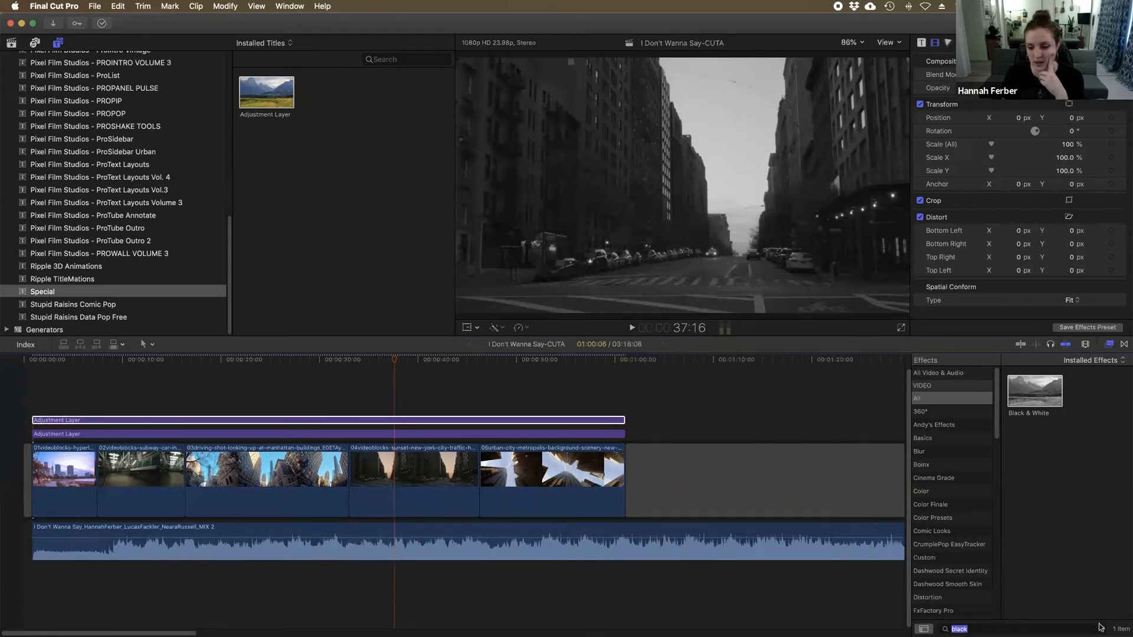
click(1101, 627)
click(1051, 630)
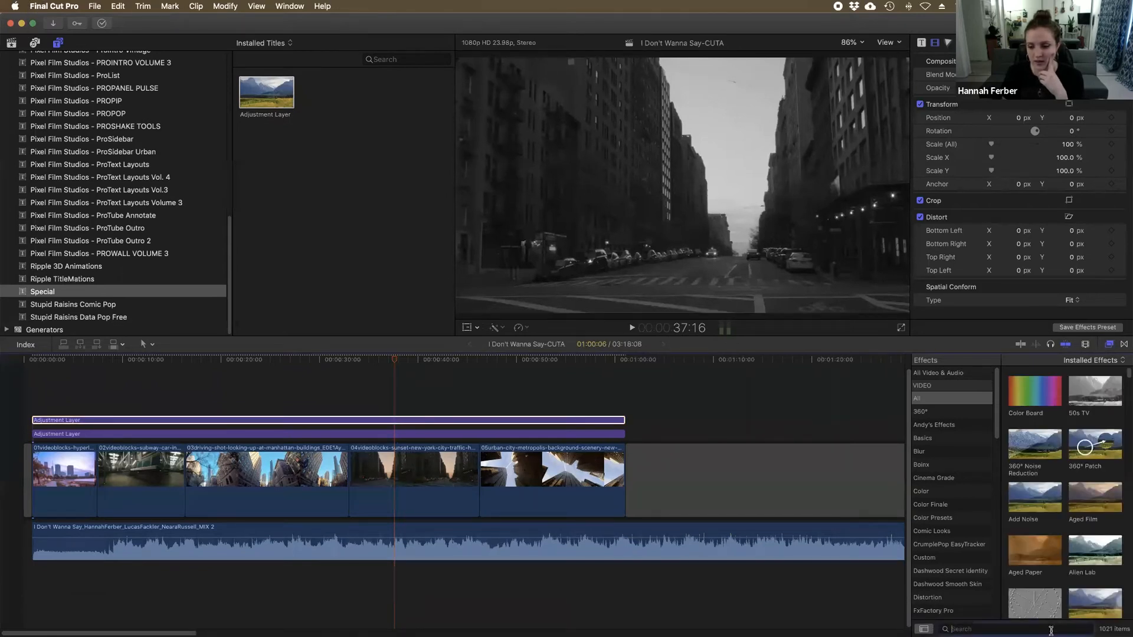
text(mirror)
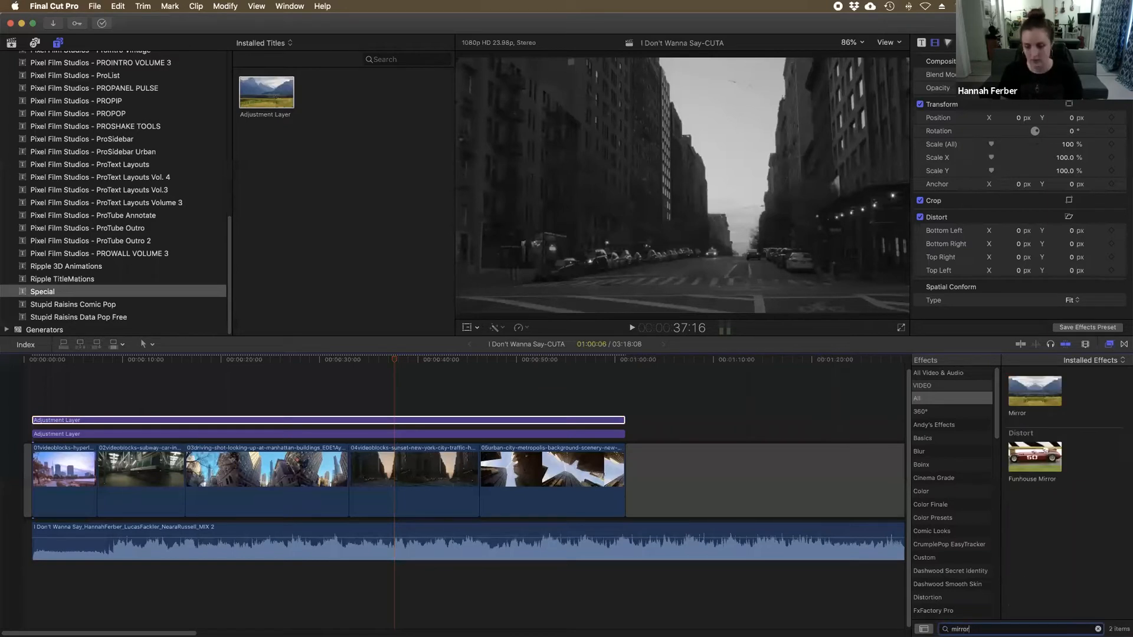
drag(1034, 391, 579, 420)
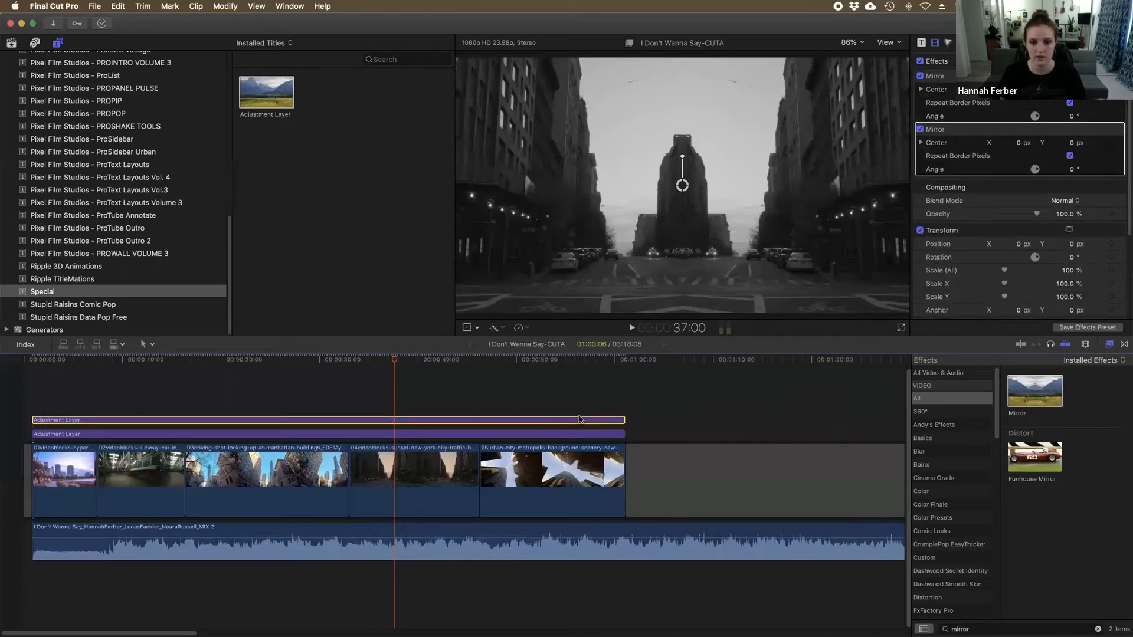
Play the timeline from the first clip into the 03driving-shot clip to review the mirrored look.
drag(395, 360, 38, 376)
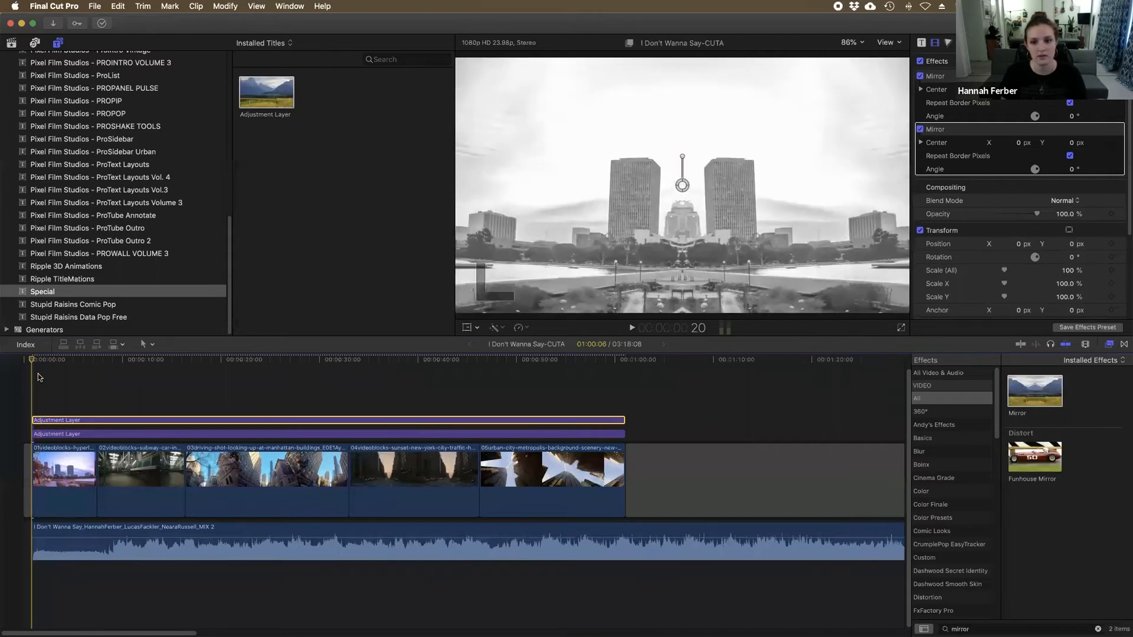
key(space)
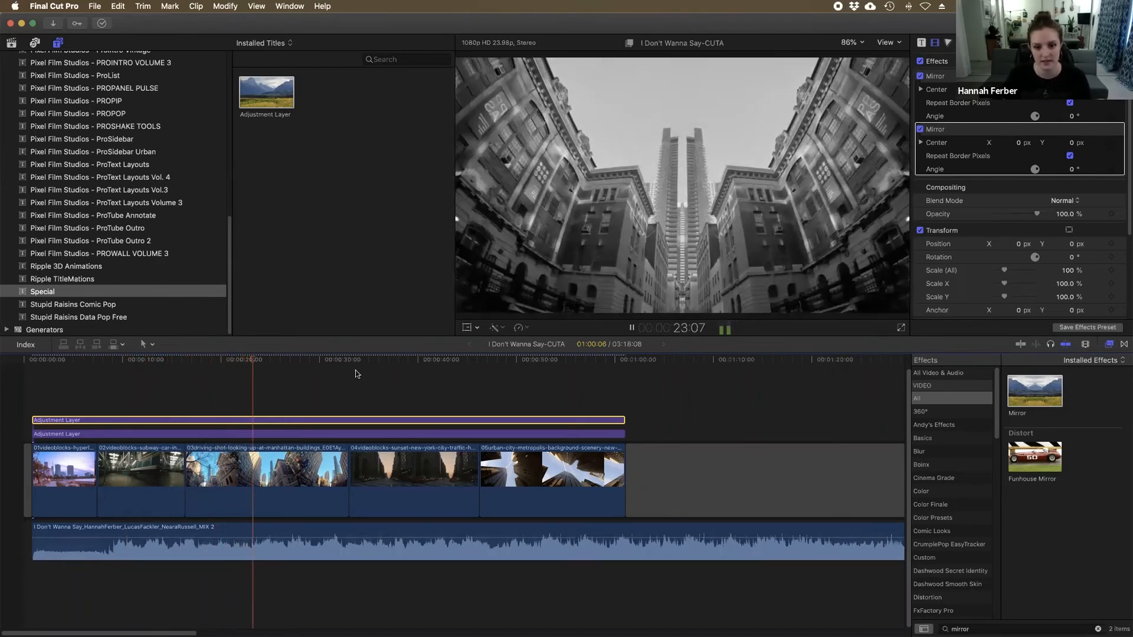
key(space)
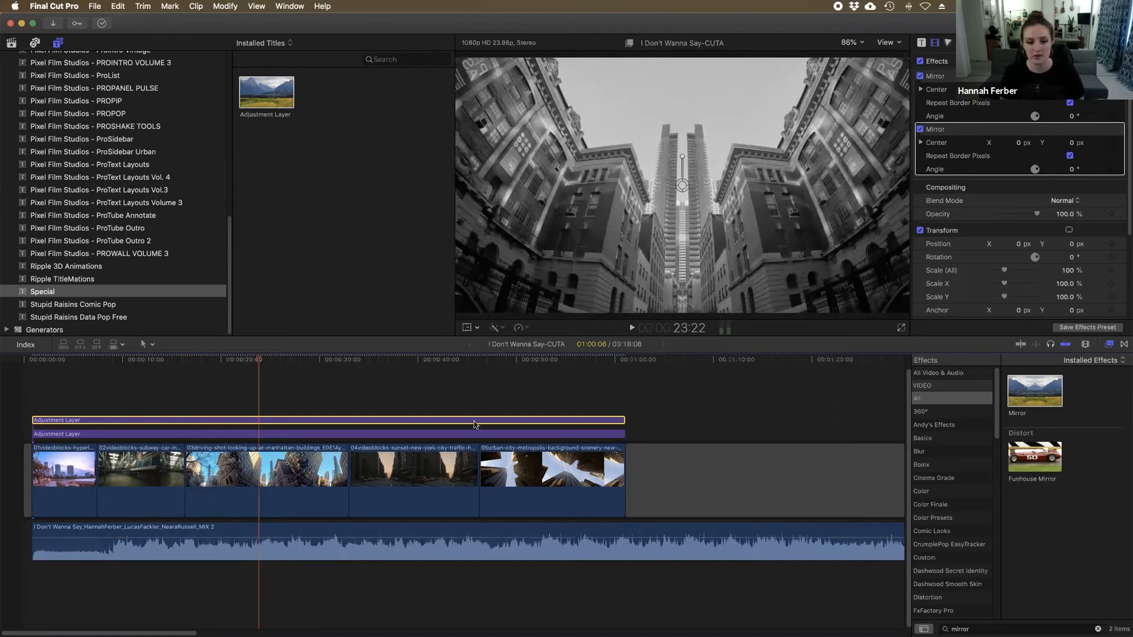
Search the effects for "kale" and turn off the second Mirror effect on the upper adjustment layer.
click(1098, 627)
click(1096, 627)
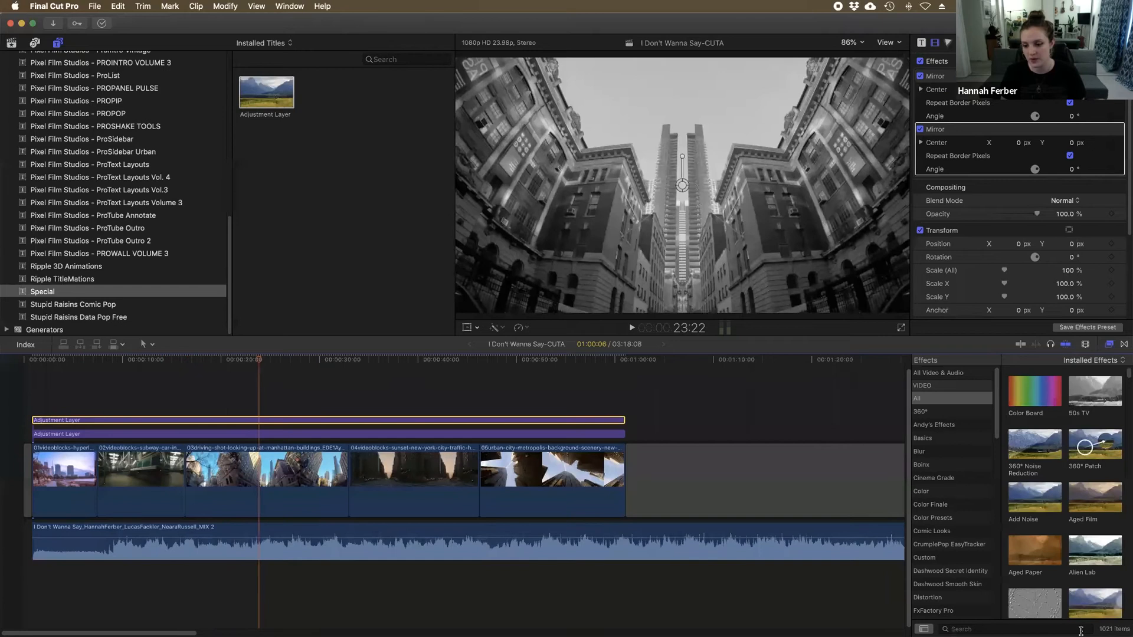
text(kale)
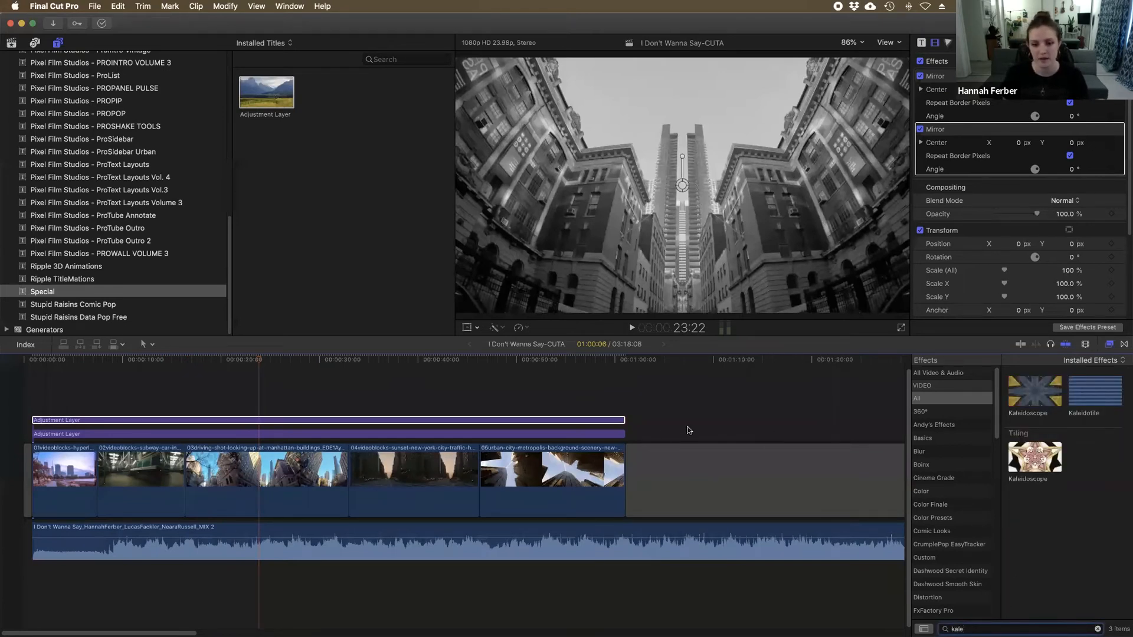
click(605, 420)
click(920, 129)
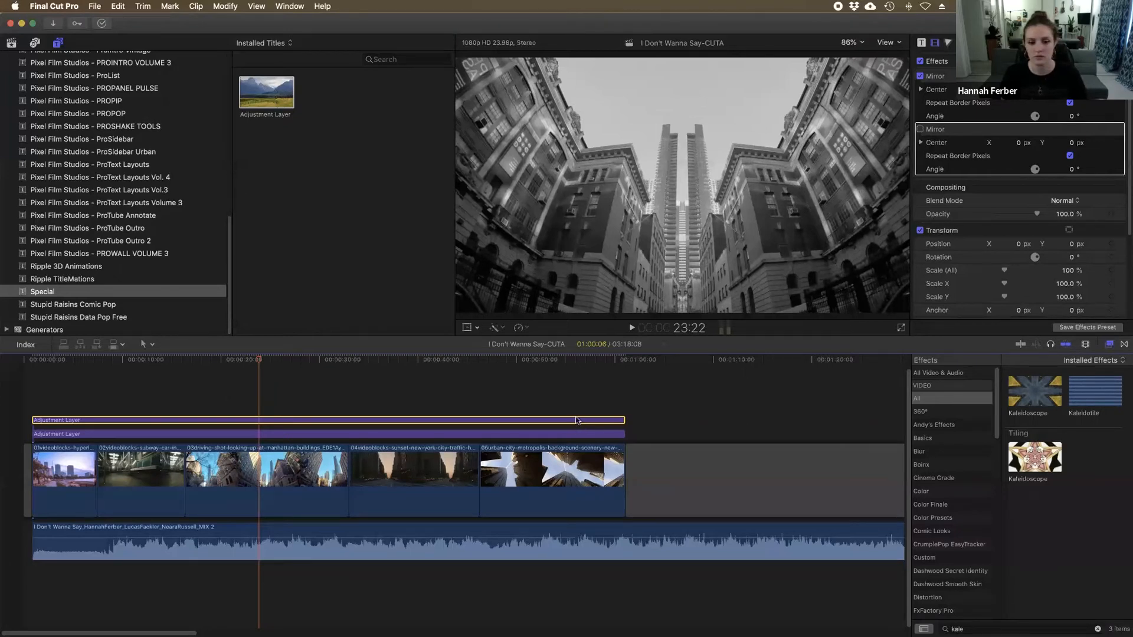
Disable the lower adjustment layer and enable it again to compare the footage with and without its effects.
click(433, 435)
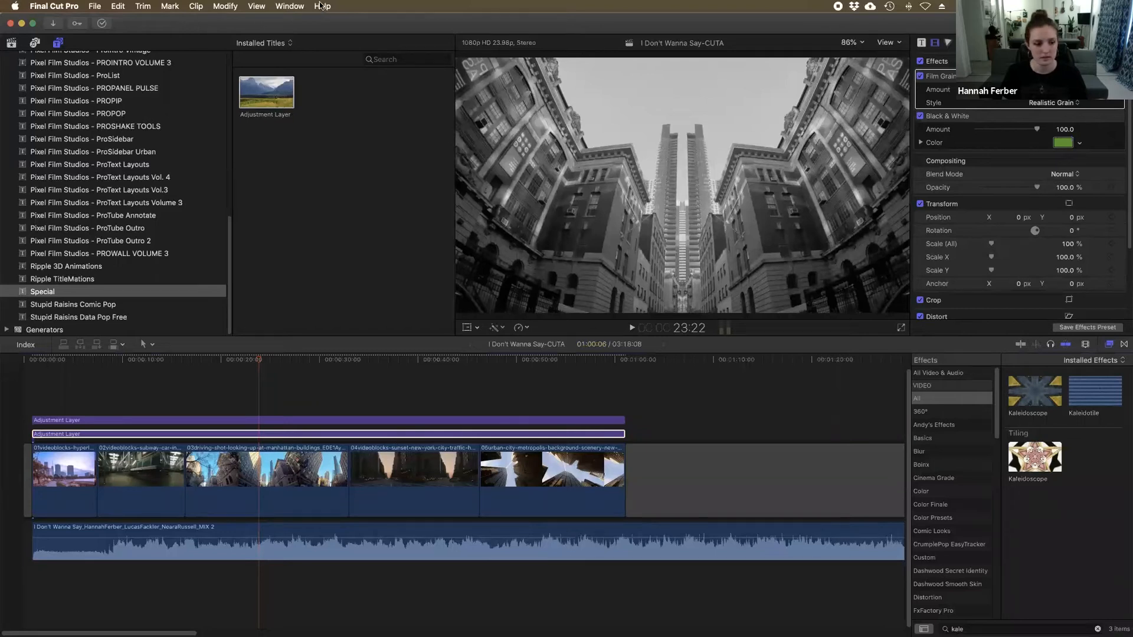
click(256, 436)
key(v)
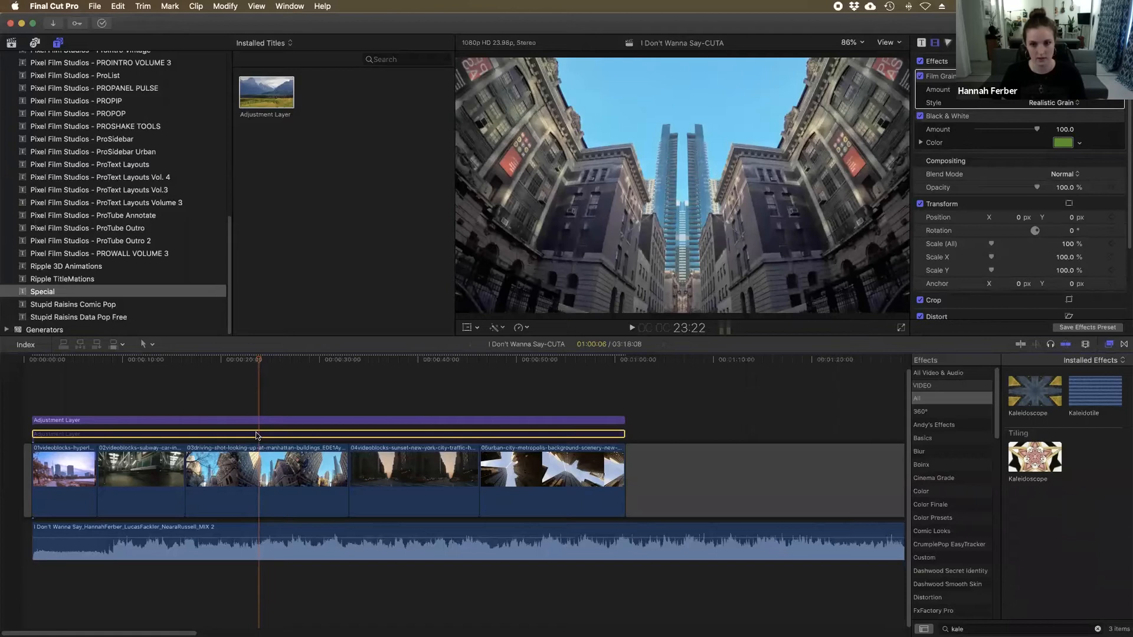
key(v)
Disable and re-enable the upper adjustment layer, and turn off its remaining Mirror effect.
click(262, 420)
key(v)
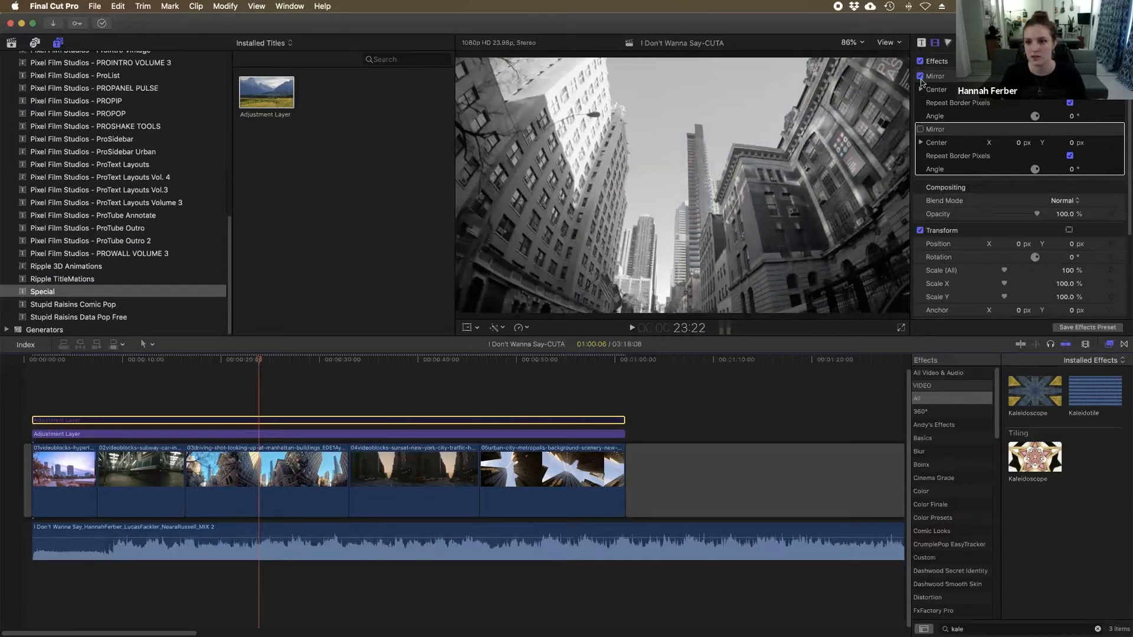
key(v)
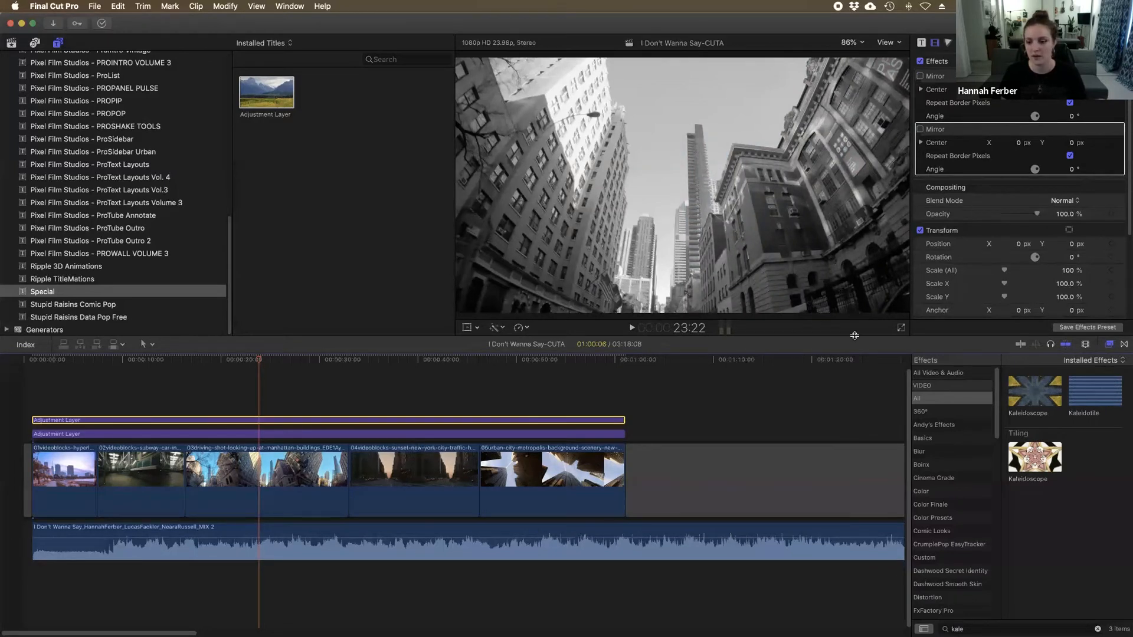
click(1024, 43)
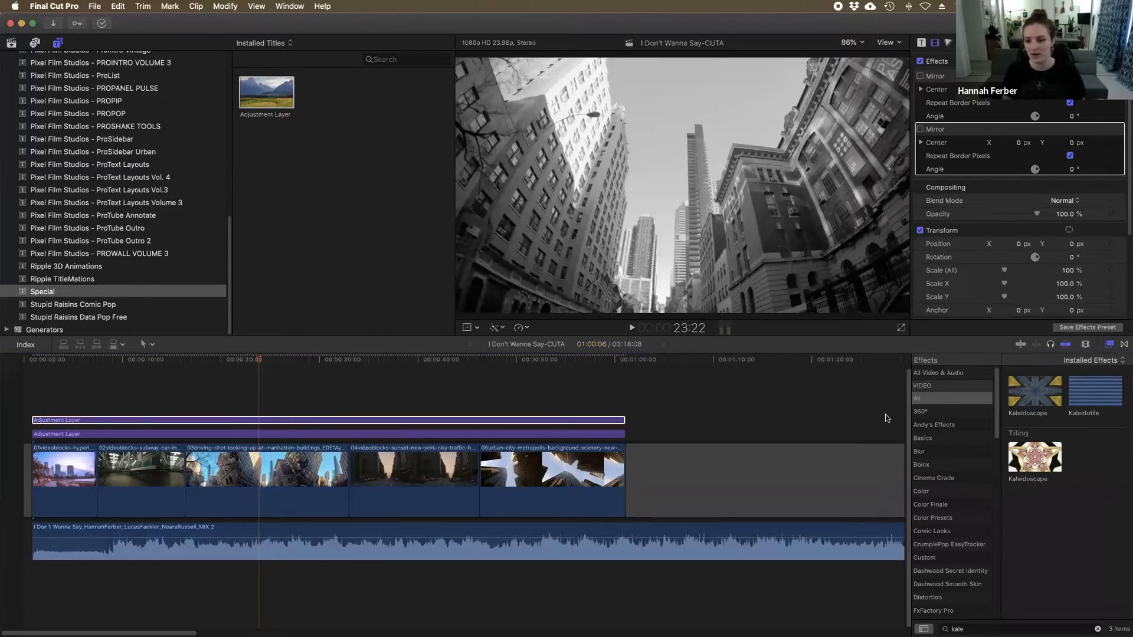
Apply the Kaleidoscope effect to the upper adjustment layer, and over the 04videoblocks-sunset clip widen its segment angle to about 34.3°.
drag(1034, 390, 545, 423)
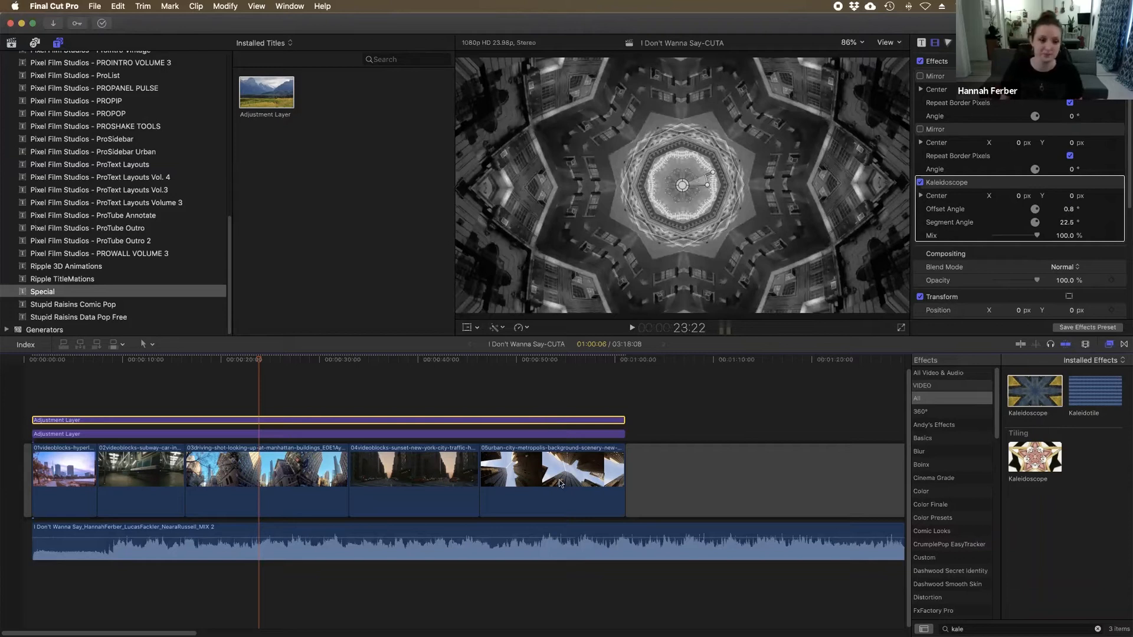
click(249, 361)
drag(241, 364, 305, 362)
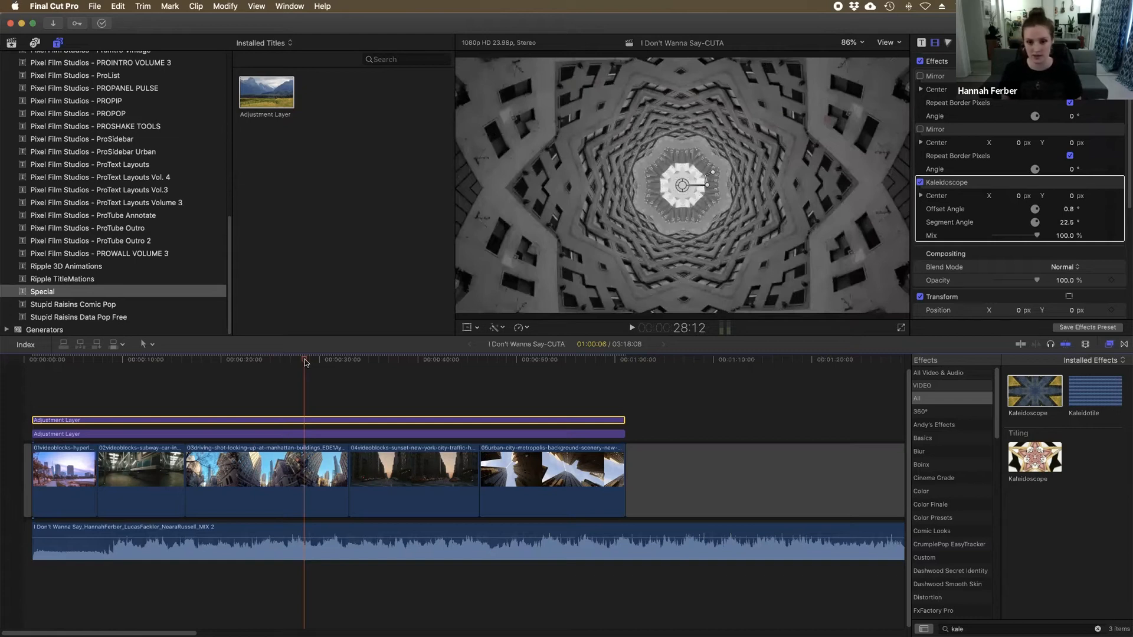
drag(305, 359, 397, 359)
drag(713, 172, 756, 133)
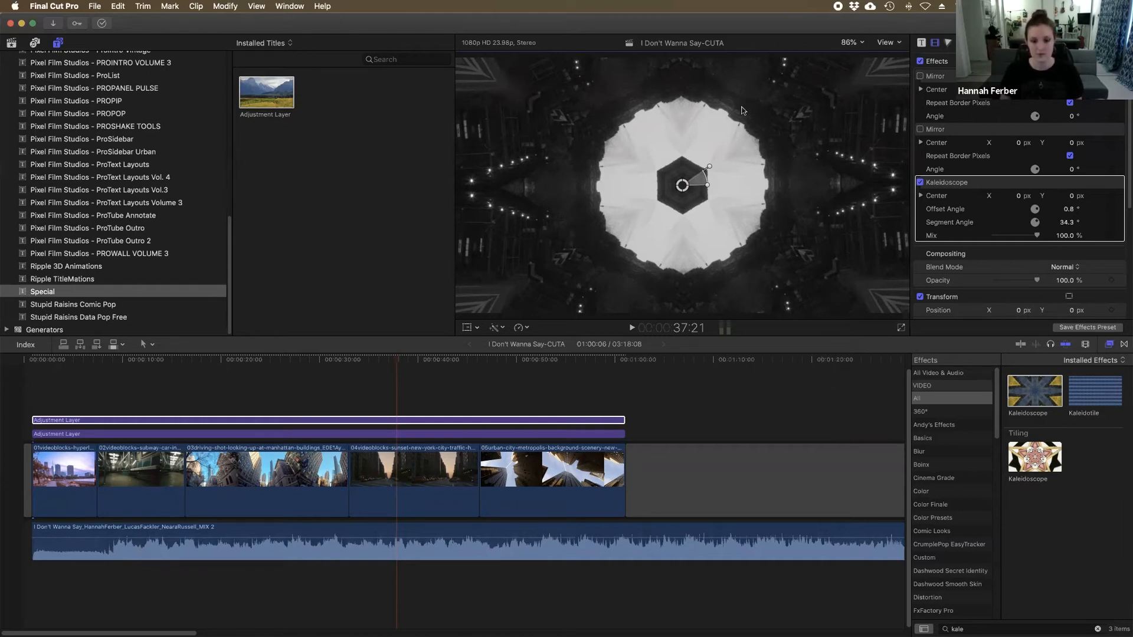
Turn off the Kaleidoscope effect on the upper adjustment layer and the Black & White effect on the lower one.
click(598, 421)
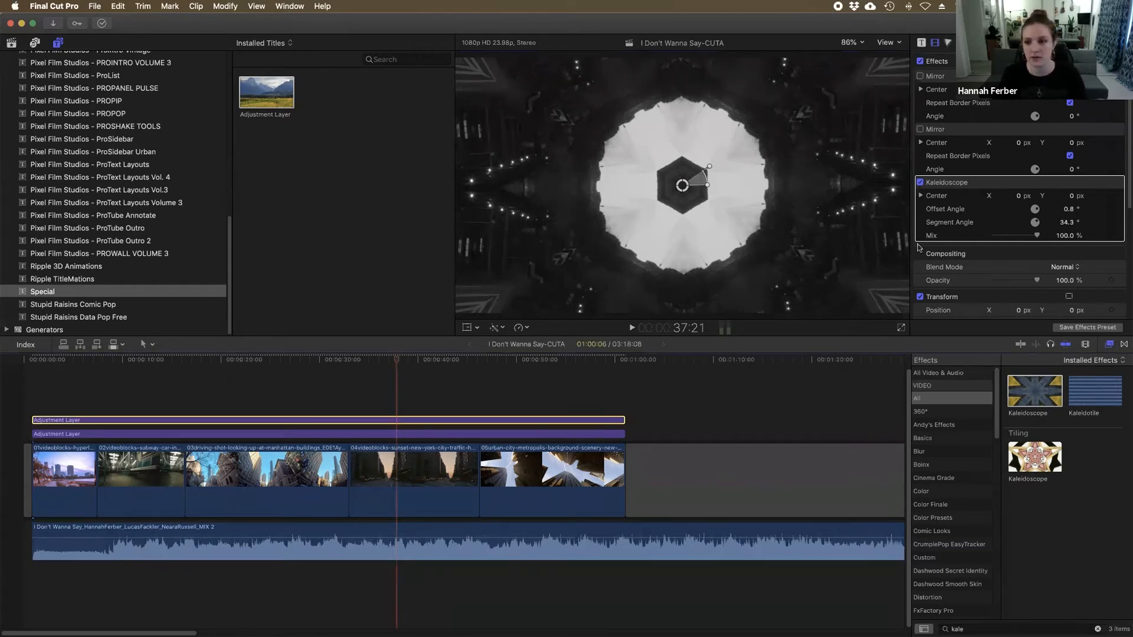
click(921, 183)
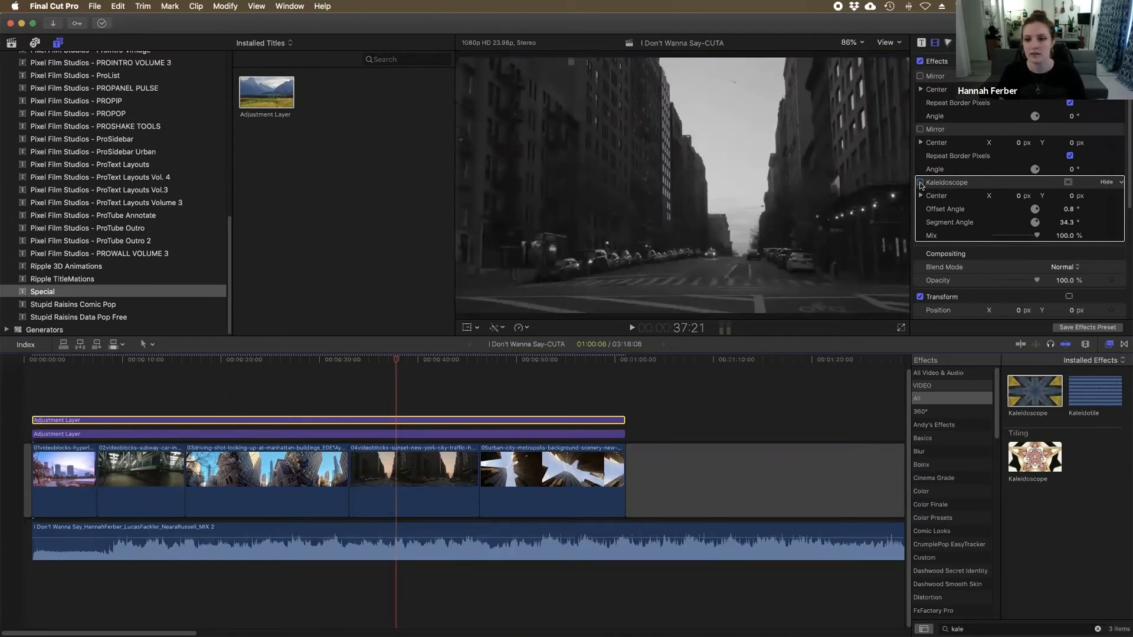
click(509, 433)
click(921, 116)
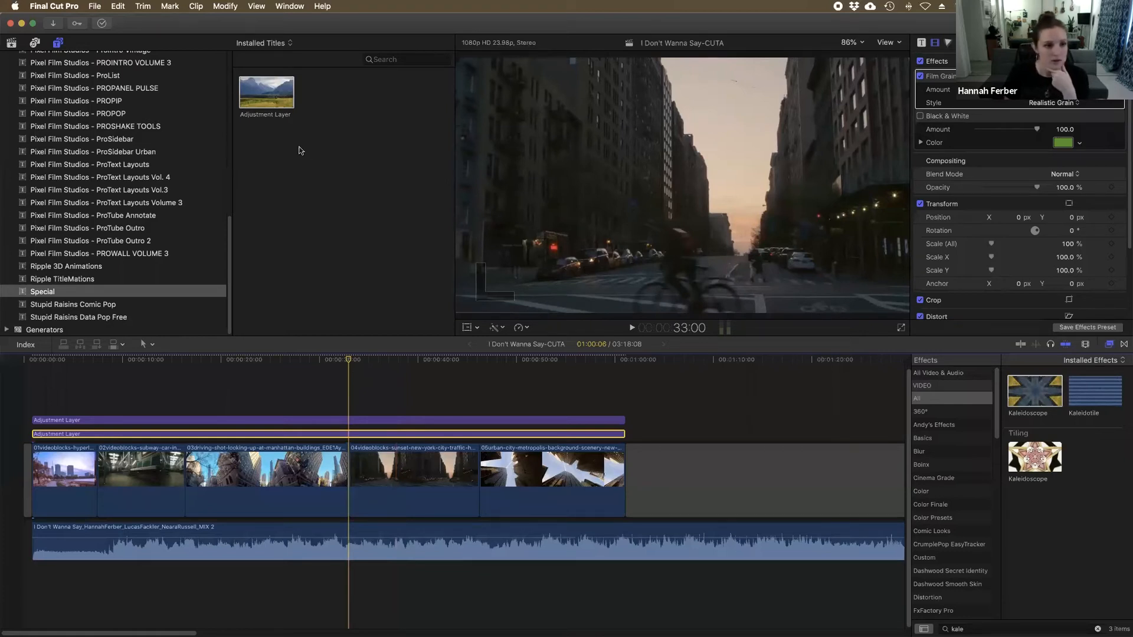
Find the 06moving-through-new-york-city-street clip in the FOOTAGE event and connect it above the adjustment layers at 33:00.
scroll(158, 157, up, 5)
scroll(158, 156, up, 10)
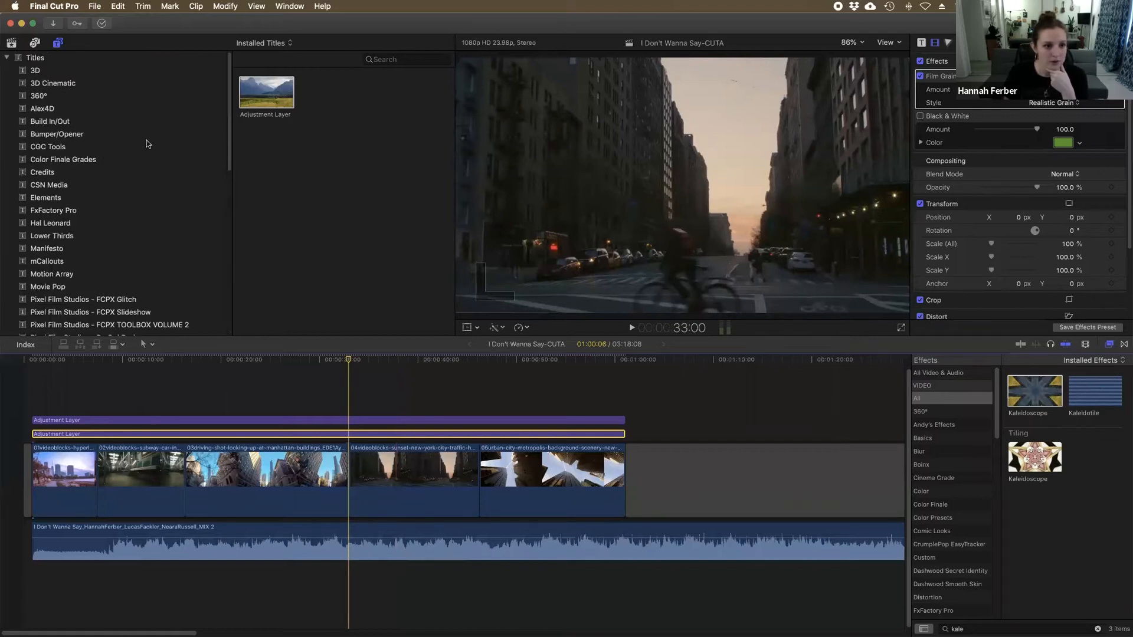
click(12, 42)
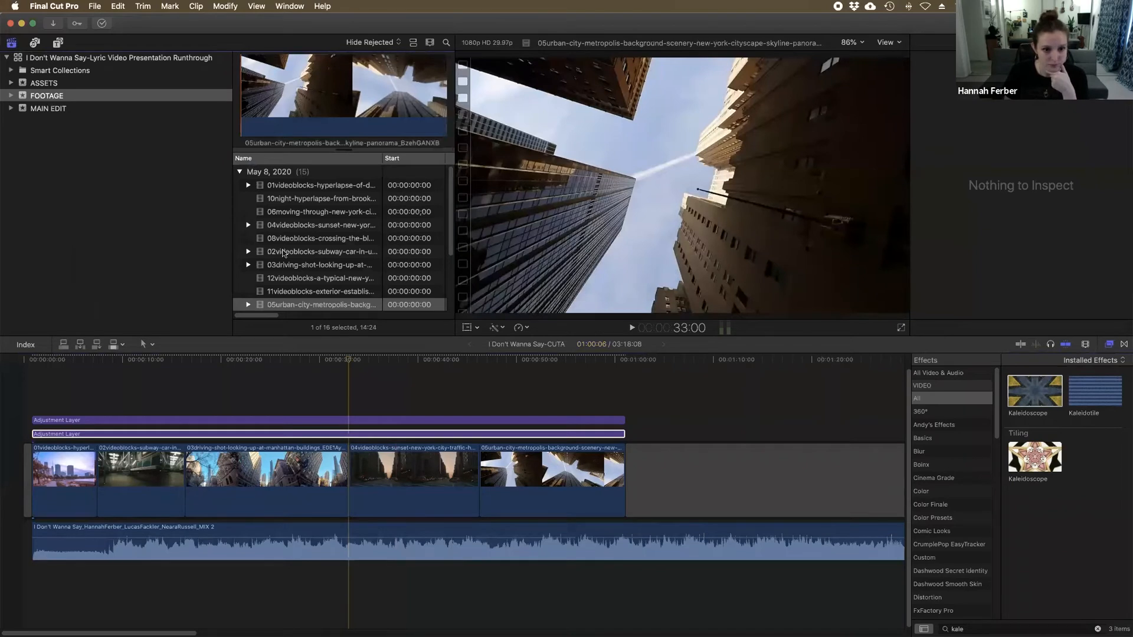
click(318, 189)
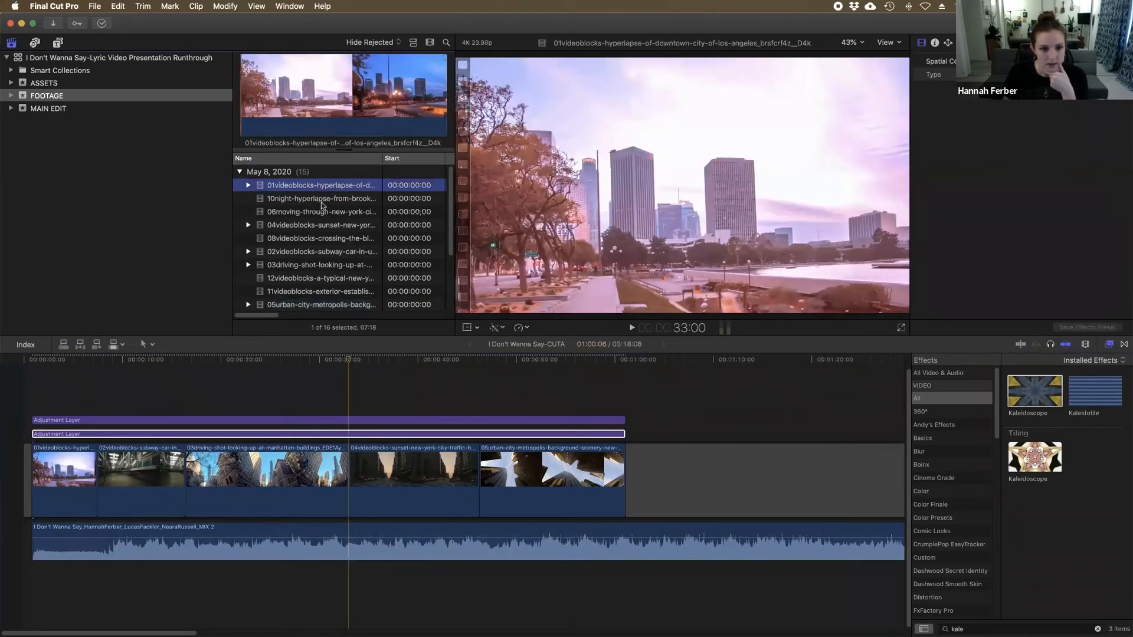
click(323, 204)
click(329, 214)
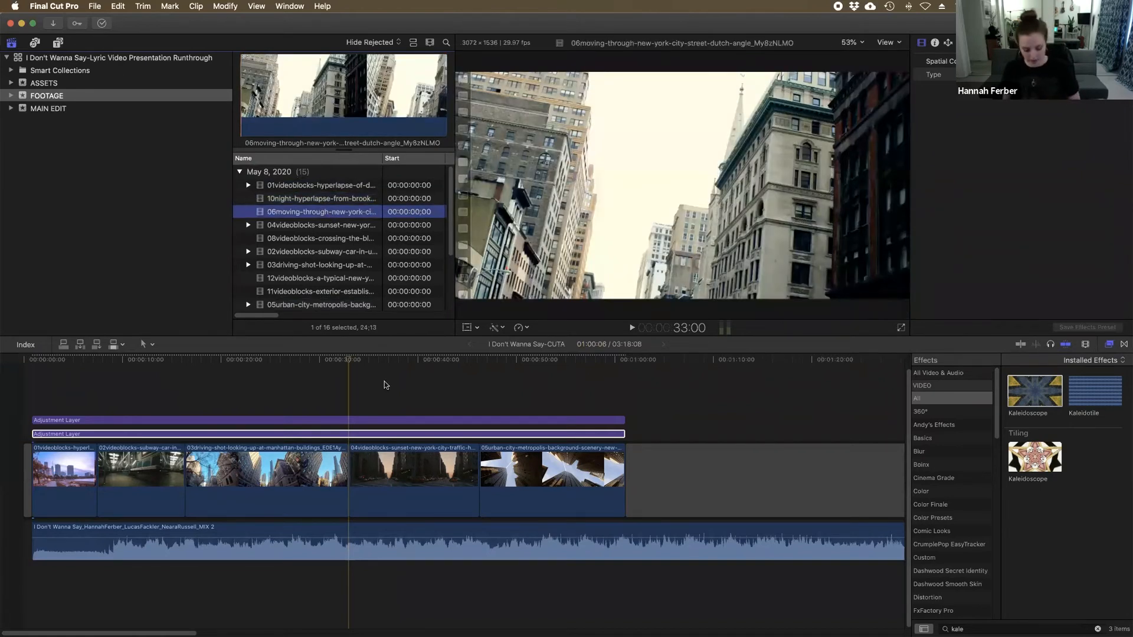
key(q)
key(super+4)
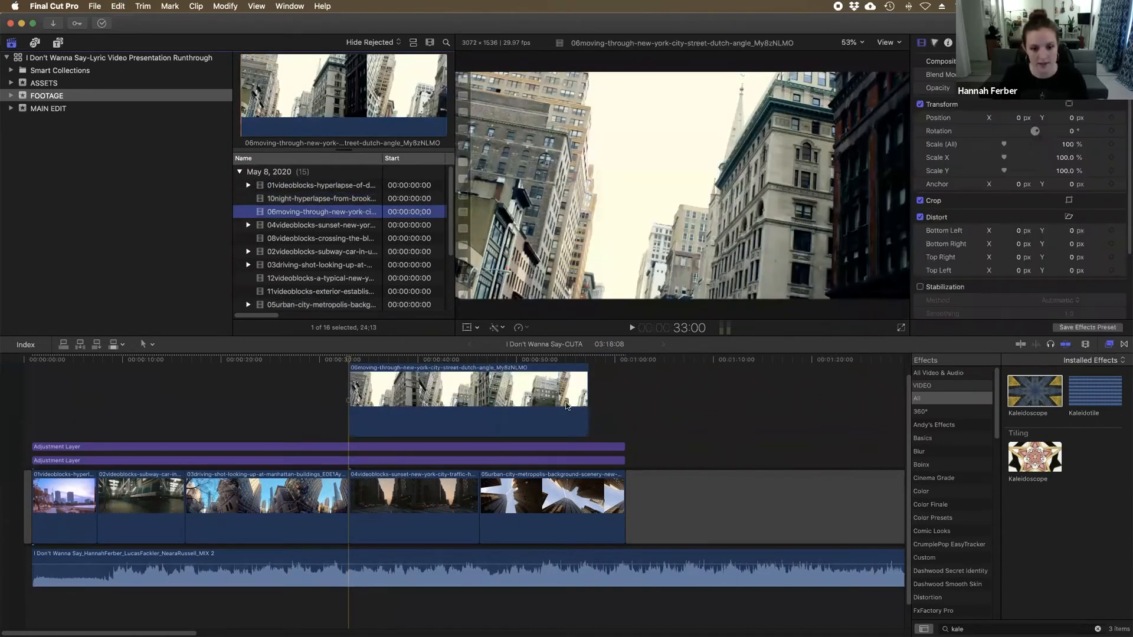